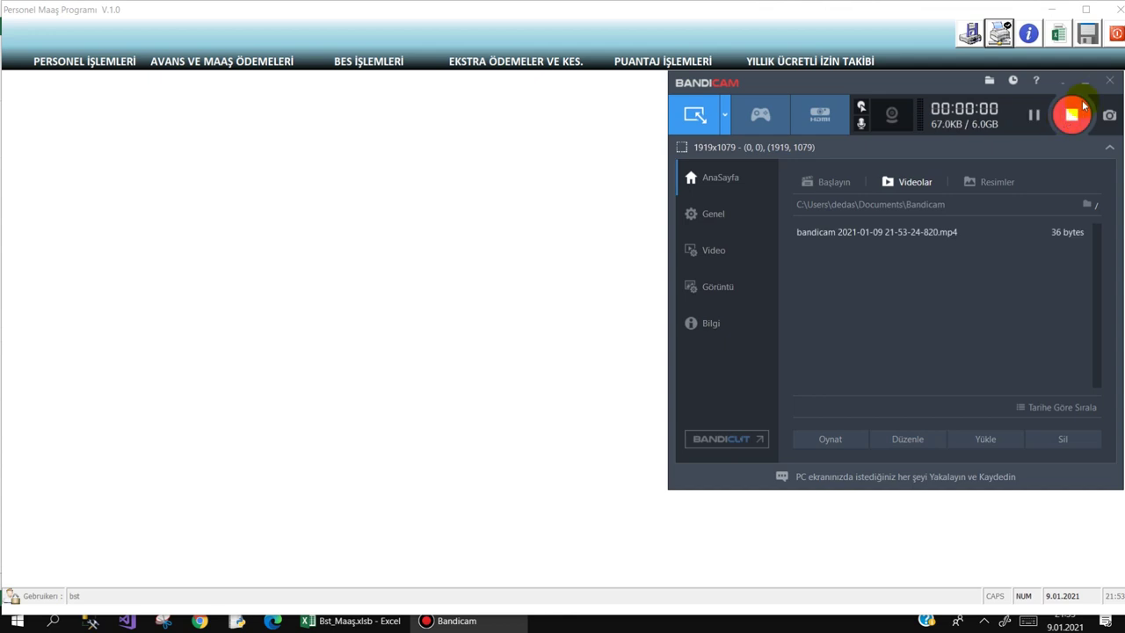
Hide Bandicam and open Personel Listesi from the PERSONEL İŞLEMLERİ menu of the salary program.
left_click(1087, 80)
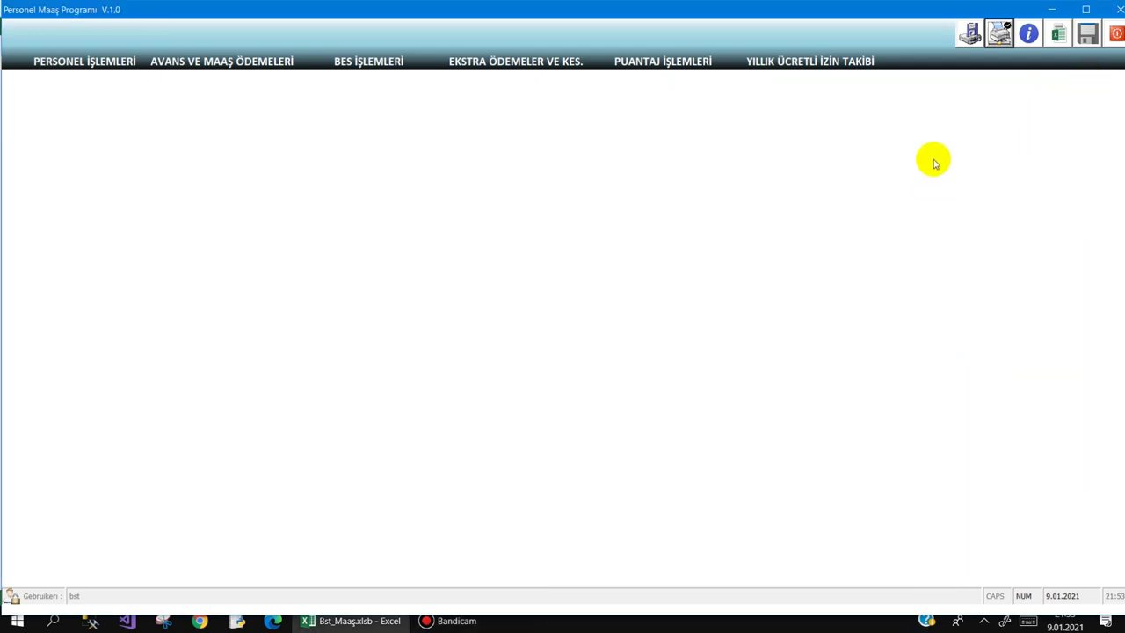
left_click(70, 61)
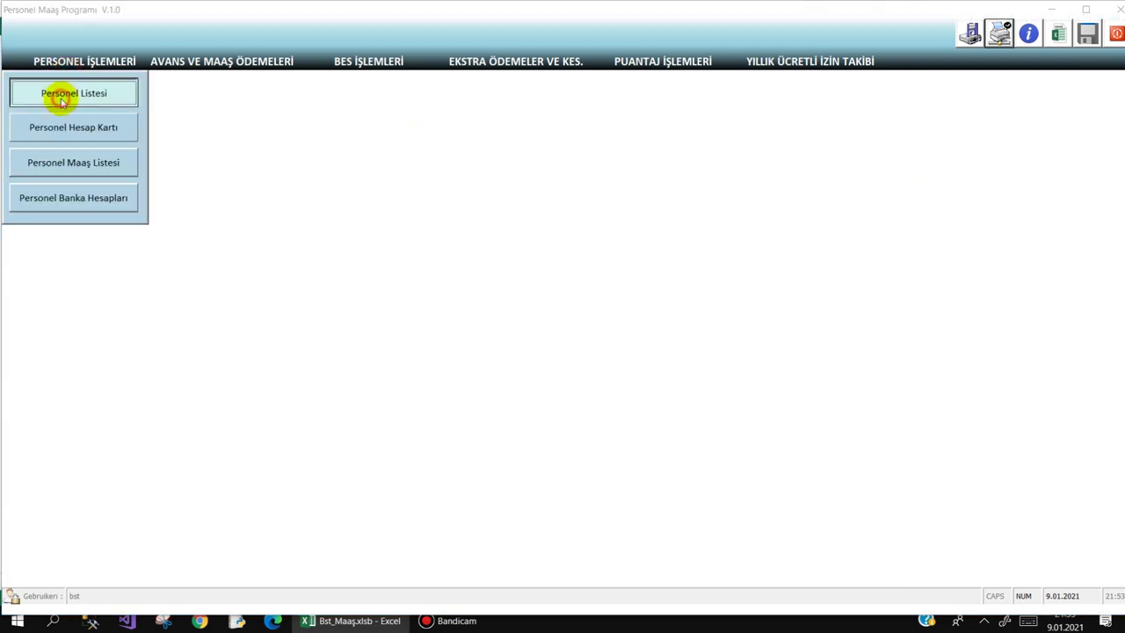
left_click(60, 99)
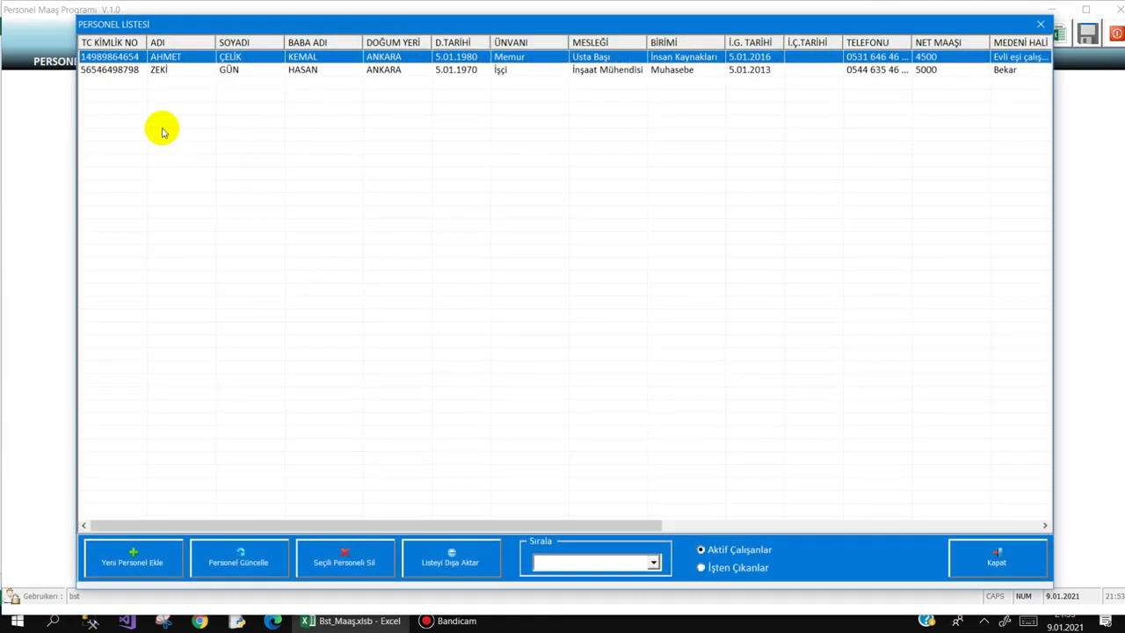
Select AHMET's row, then sort the list by ADI, DOĞUM YERİ and D.TARİHİ.
left_click(173, 65)
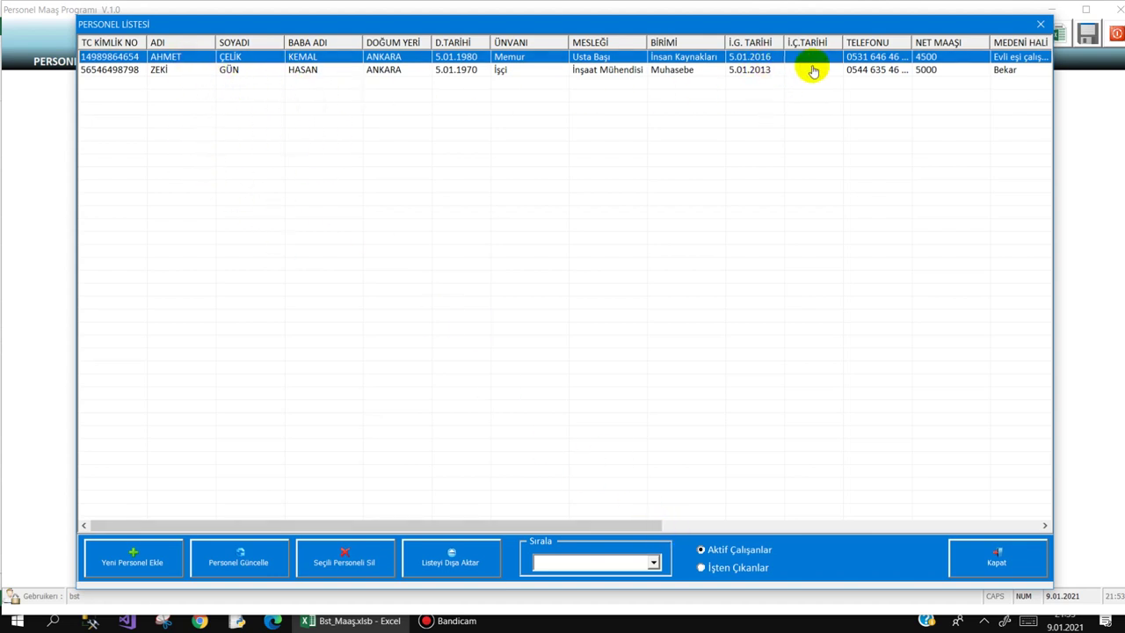
left_click(652, 563)
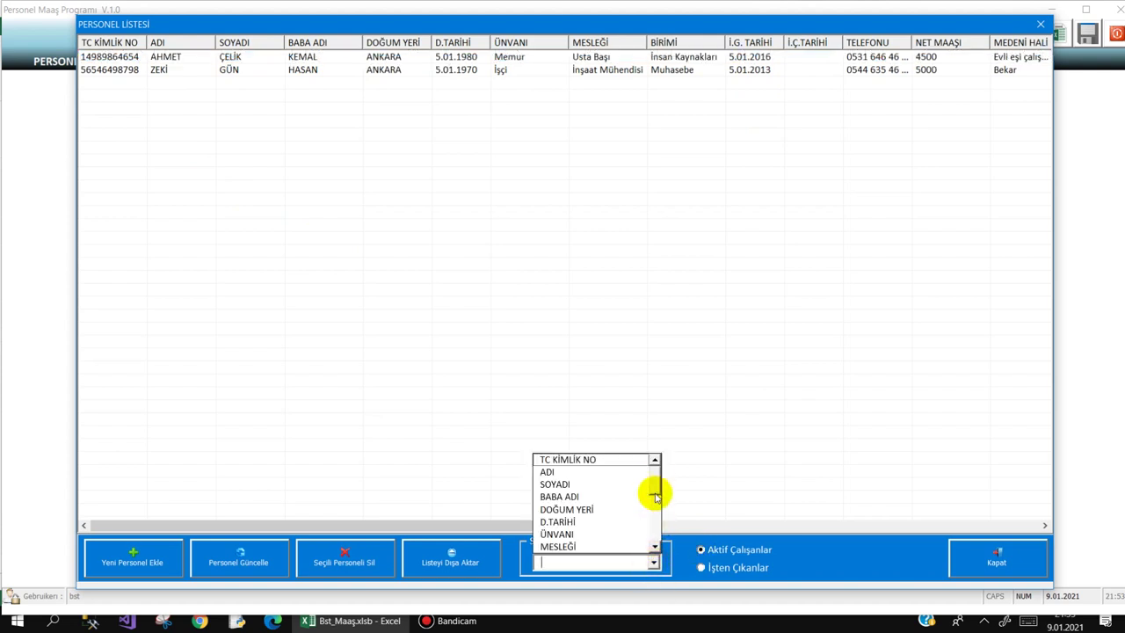
left_click_drag(658, 475, 651, 461)
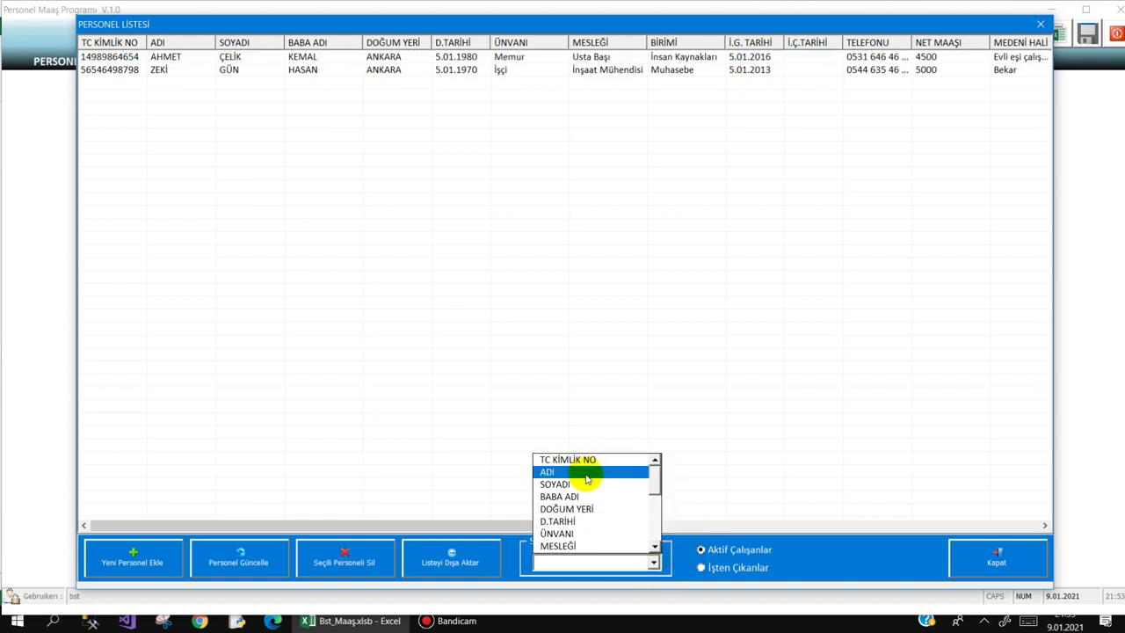
left_click(587, 479)
left_click(653, 561)
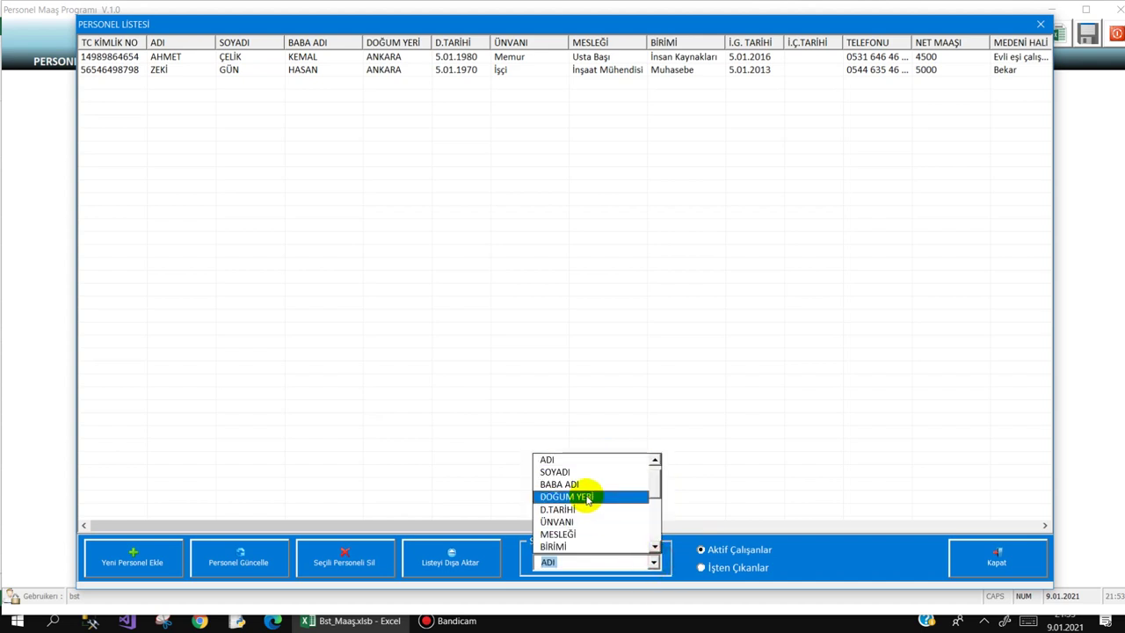
left_click(587, 497)
left_click(653, 560)
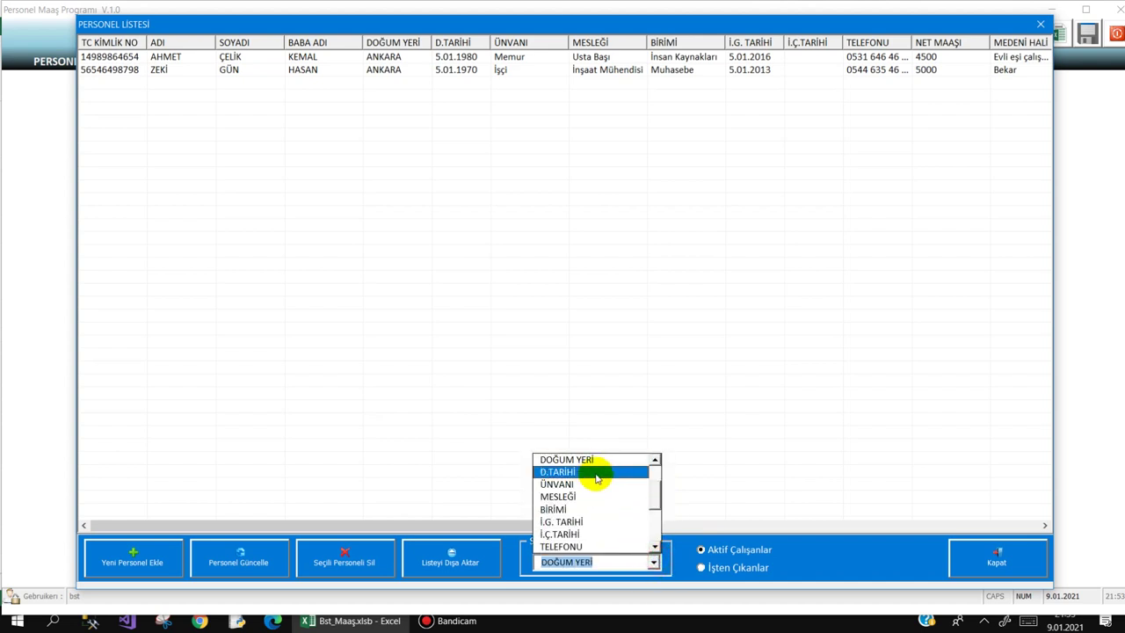
left_click(595, 478)
left_click(650, 561)
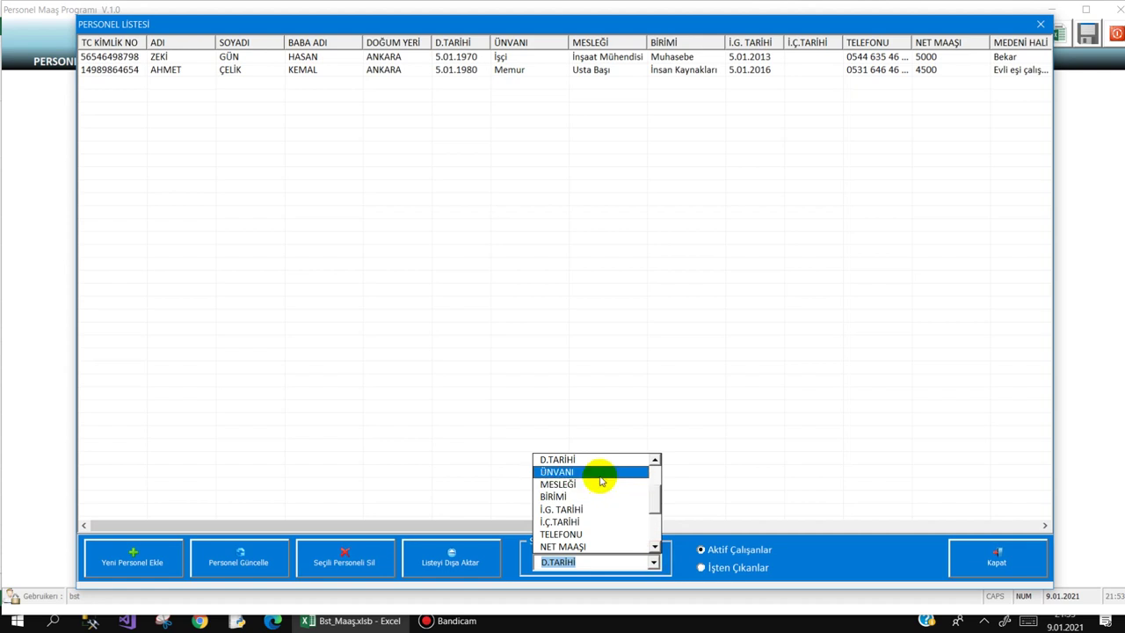
Sort by ŞUBE KODU, İBAN NO and MEDENİ HALİ, then close Personel Listesi.
scroll(657, 491, "up", 2)
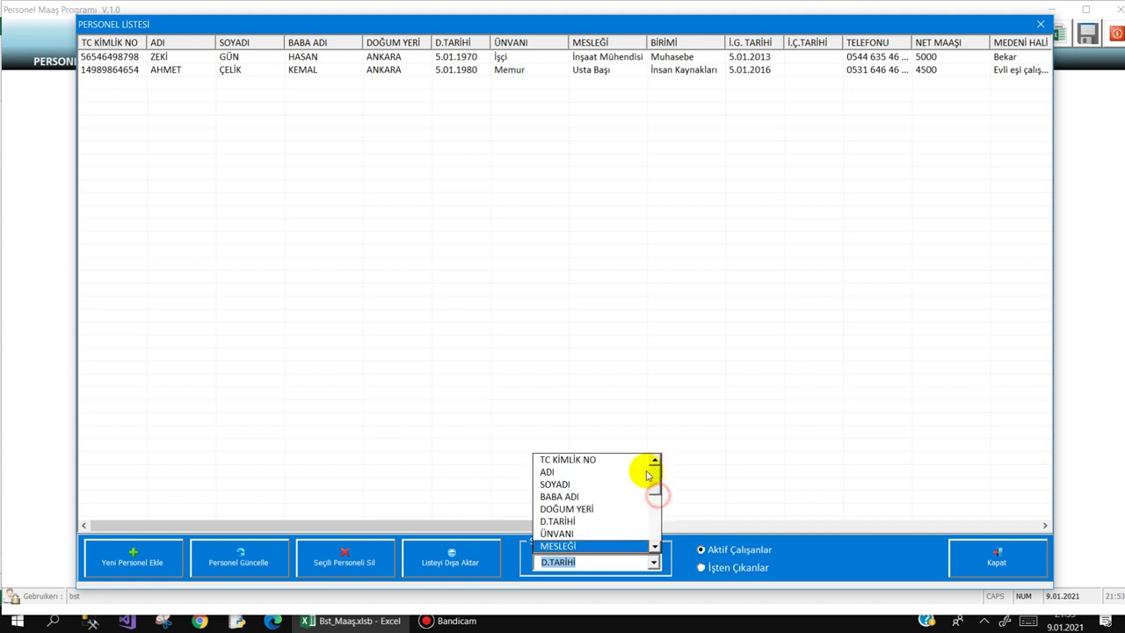
left_click(580, 475)
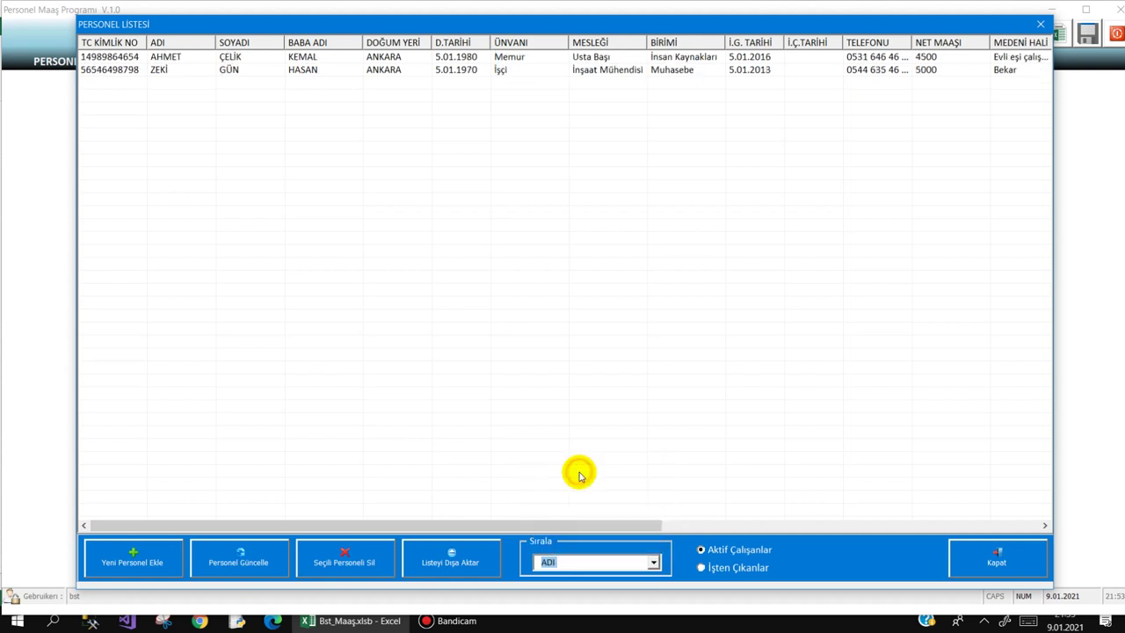
left_click(654, 563)
scroll(652, 484, "down", 3)
scroll(615, 510, "down", 1)
left_click(579, 518)
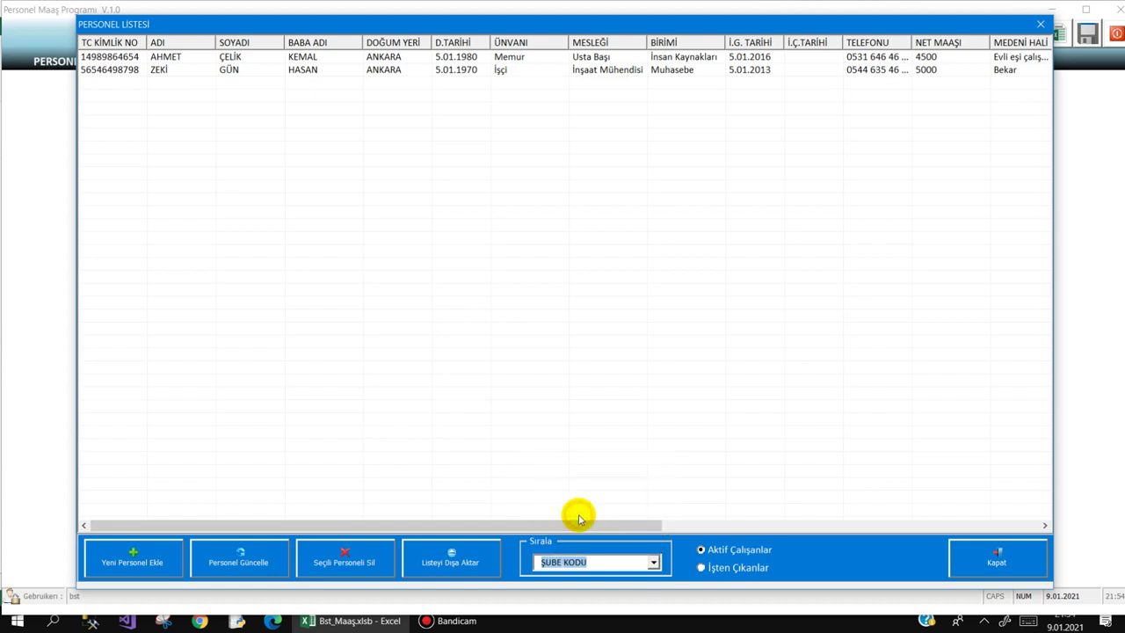
left_click(654, 562)
left_click(584, 525)
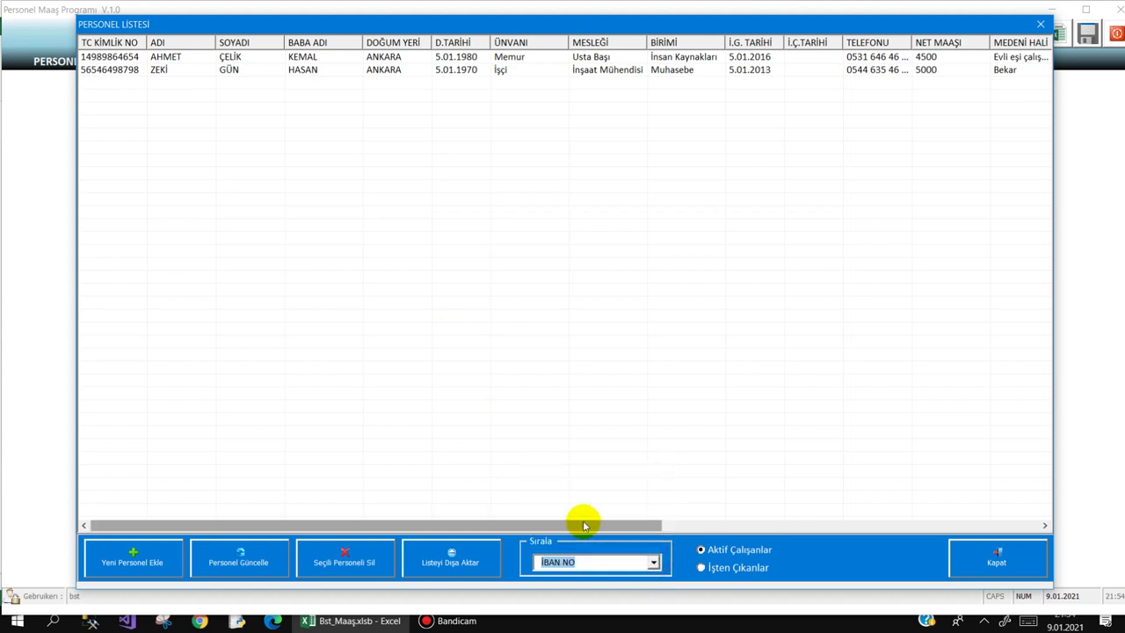
left_click(653, 563)
left_click(581, 470)
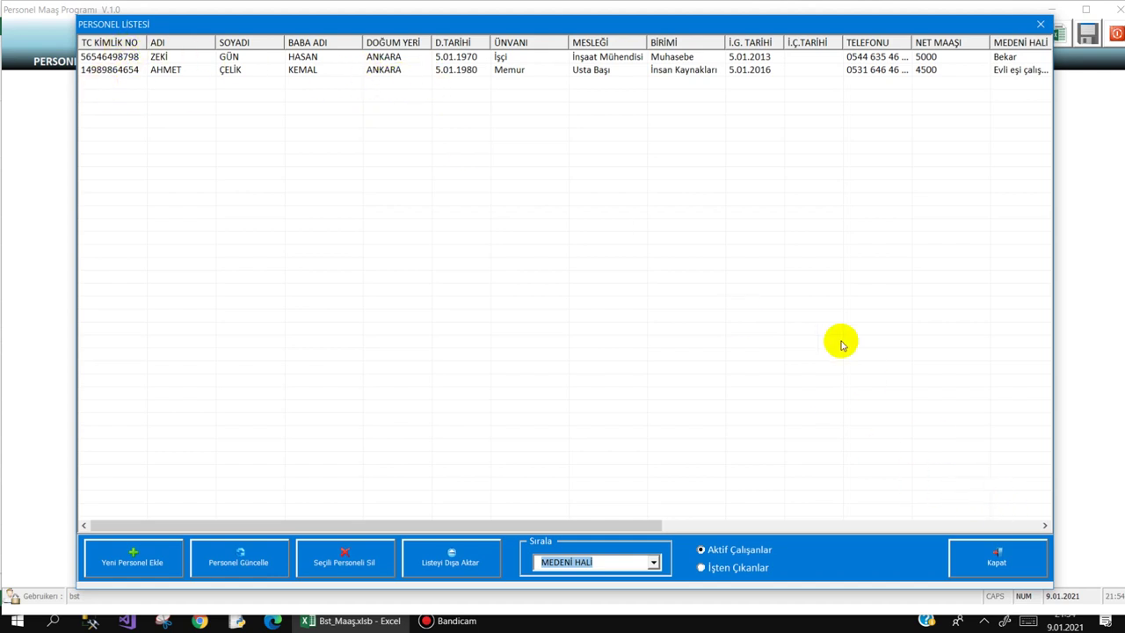
left_click(999, 552)
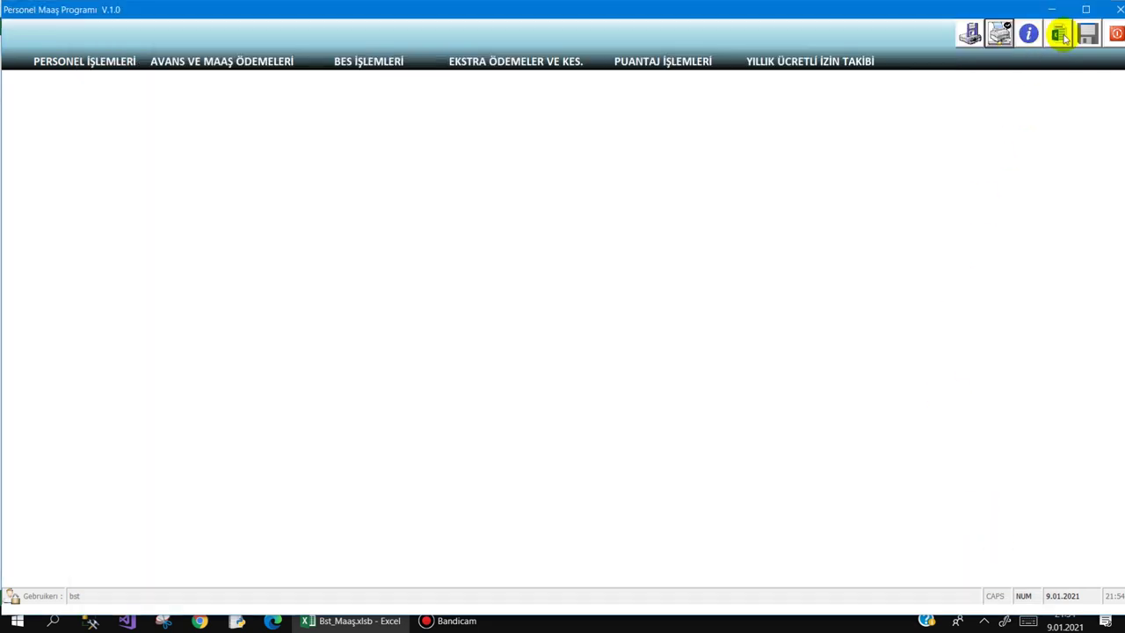
left_click(1059, 35)
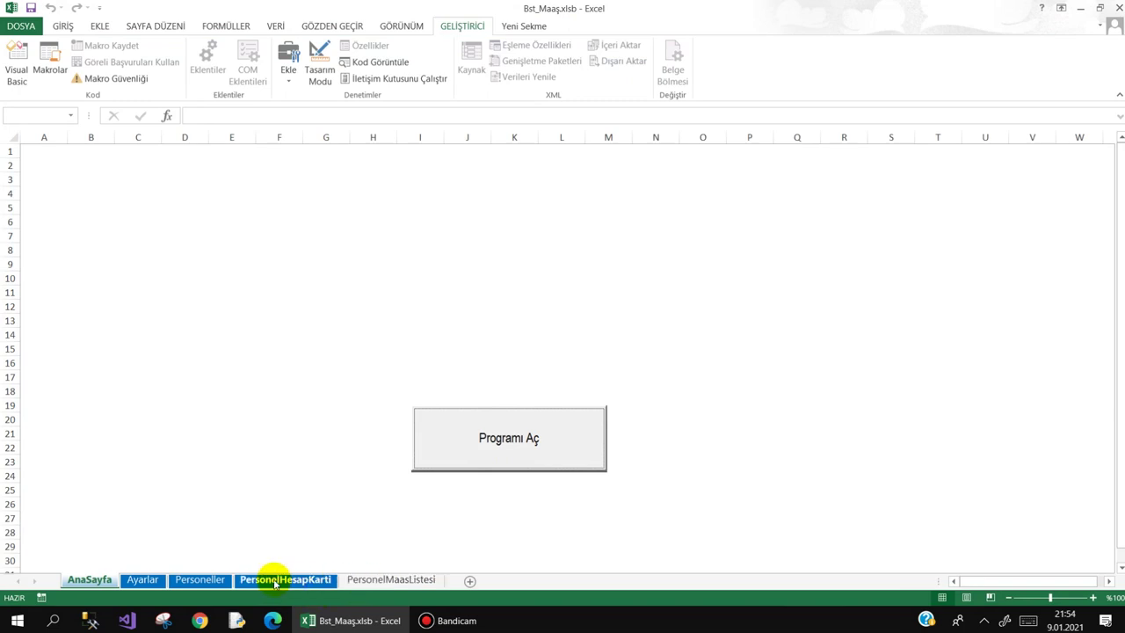
left_click(358, 581)
left_click(204, 580)
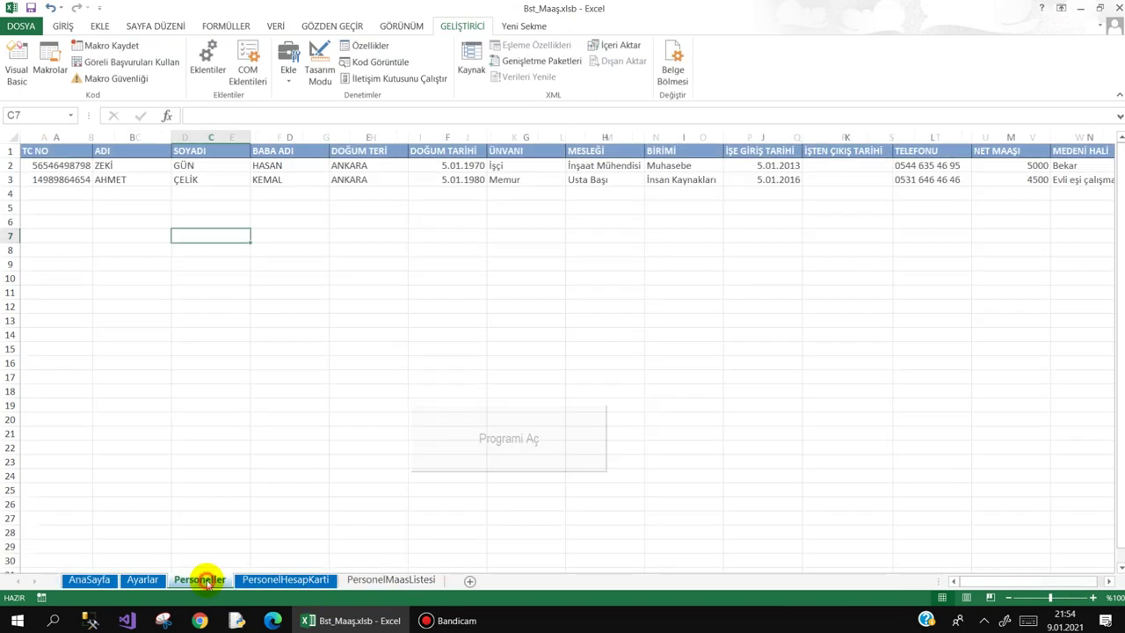
mouse_move(44, 165)
left_mouse_down()
mouse_move(989, 199)
mouse_move(5, 186)
left_mouse_up()
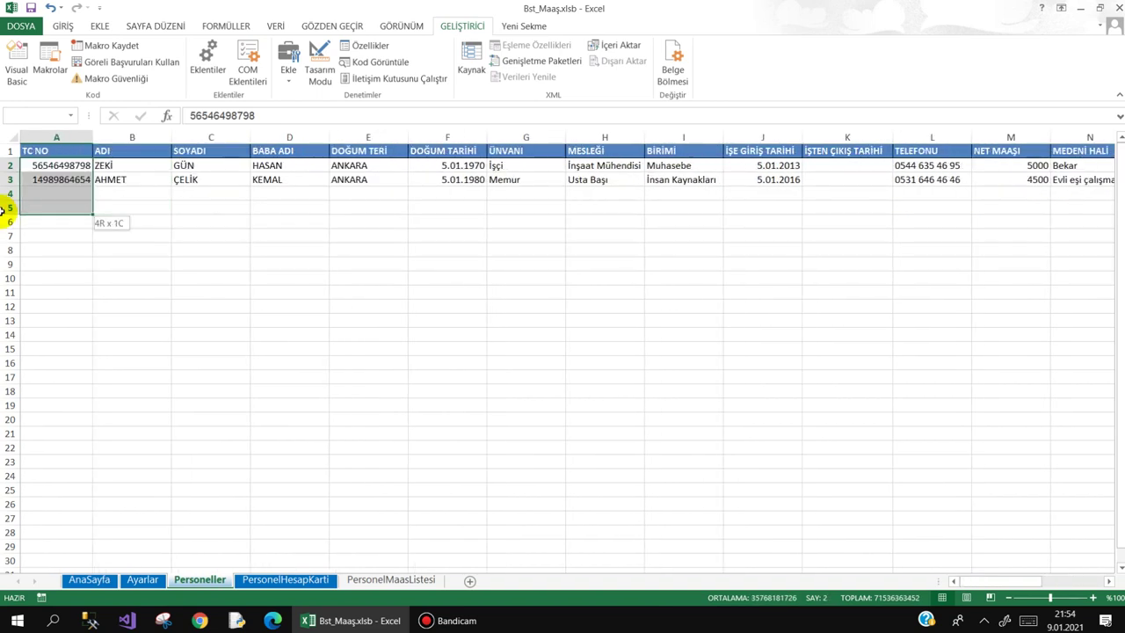
left_click(271, 179)
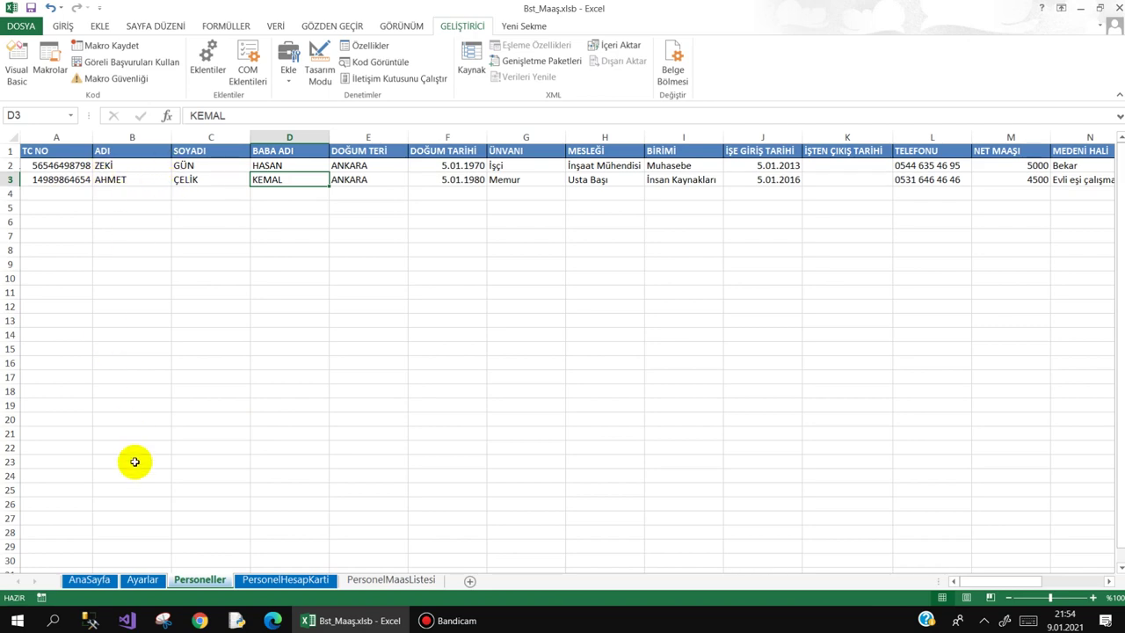
left_click(91, 580)
left_click(479, 431)
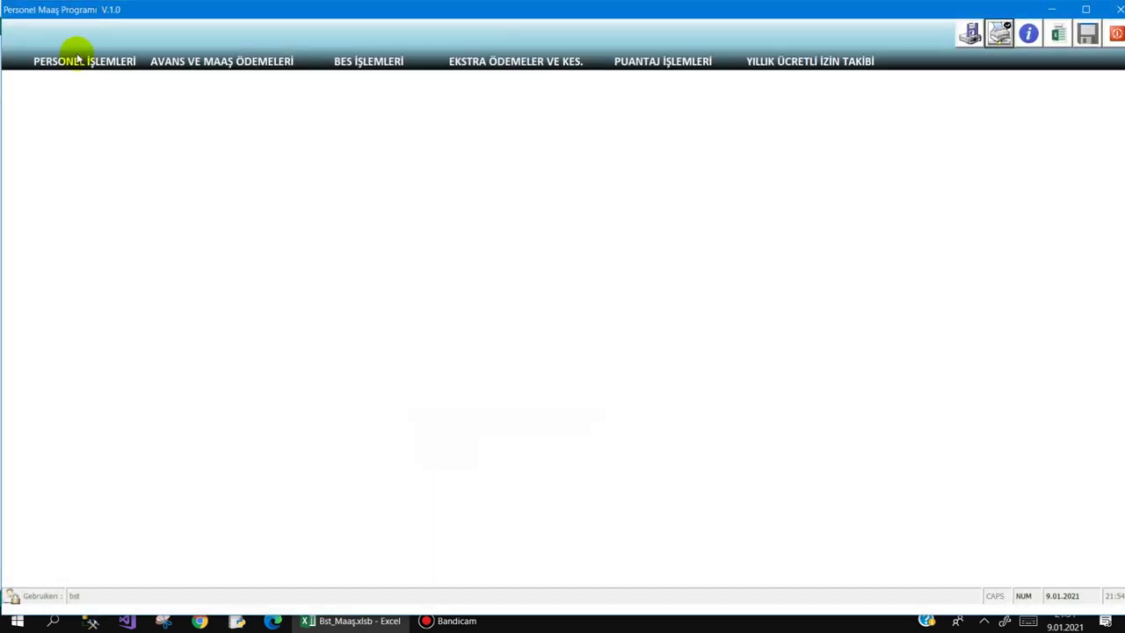
Open the personnel list, start an export but decline it, and close the list.
left_click(76, 93)
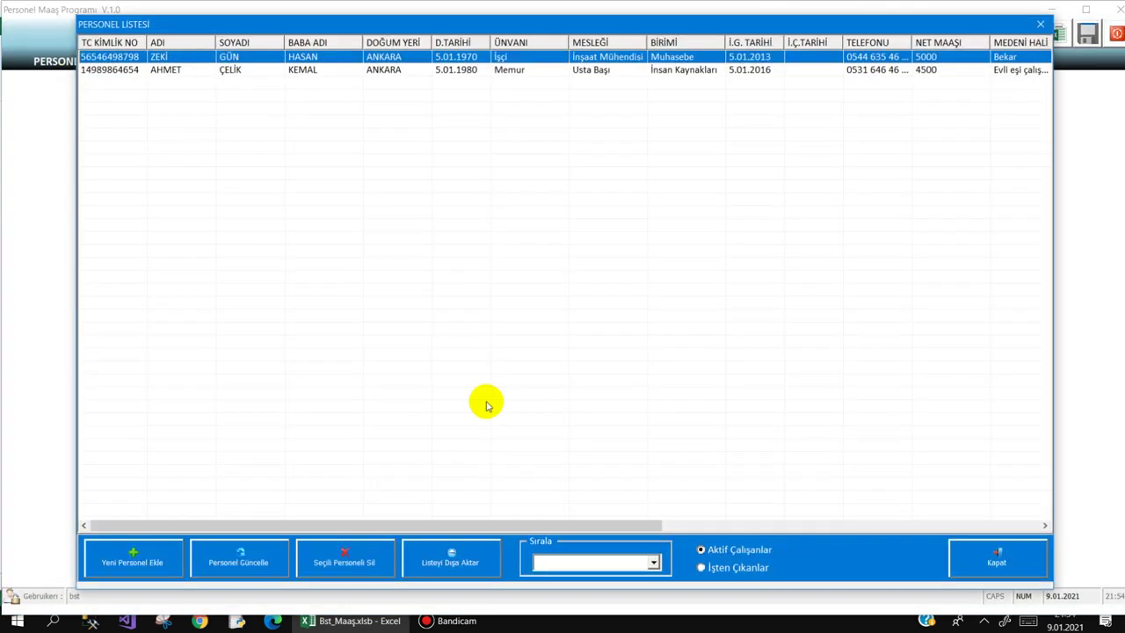
left_click(453, 560)
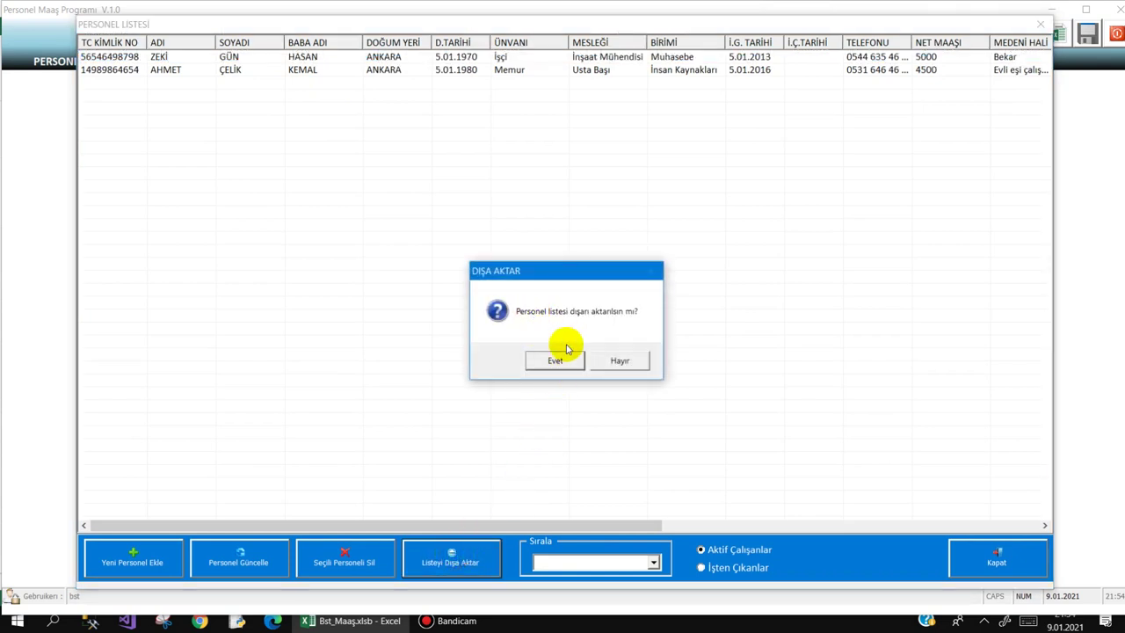
left_click(630, 362)
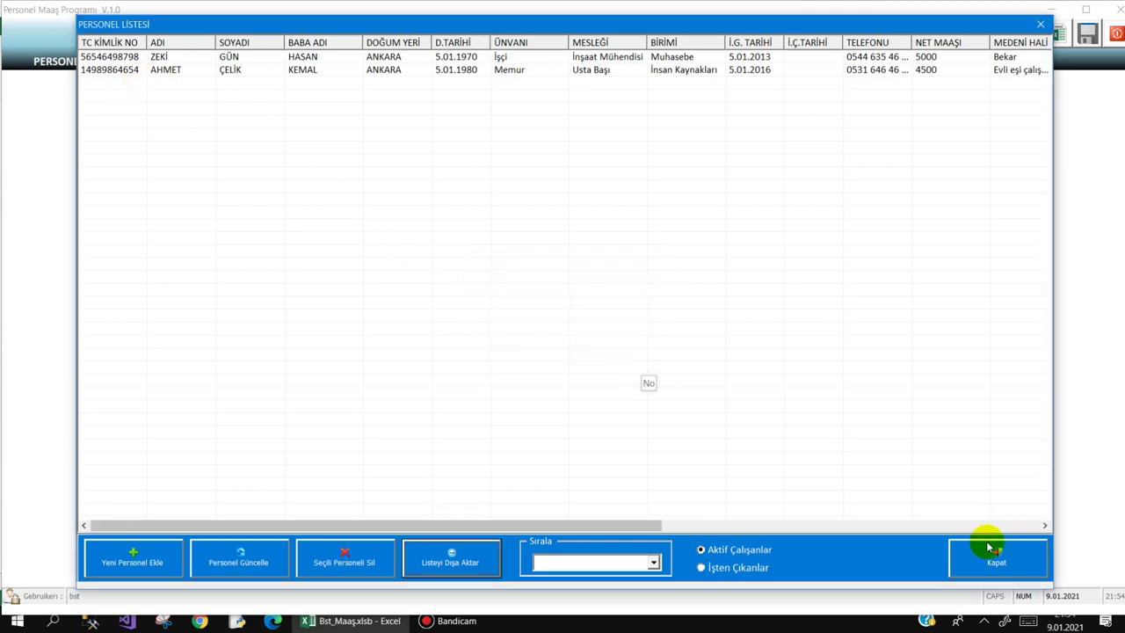
left_click(985, 546)
Leave the salary program and close Bst_Maaş.xlsb, saving the changes.
left_click(1058, 33)
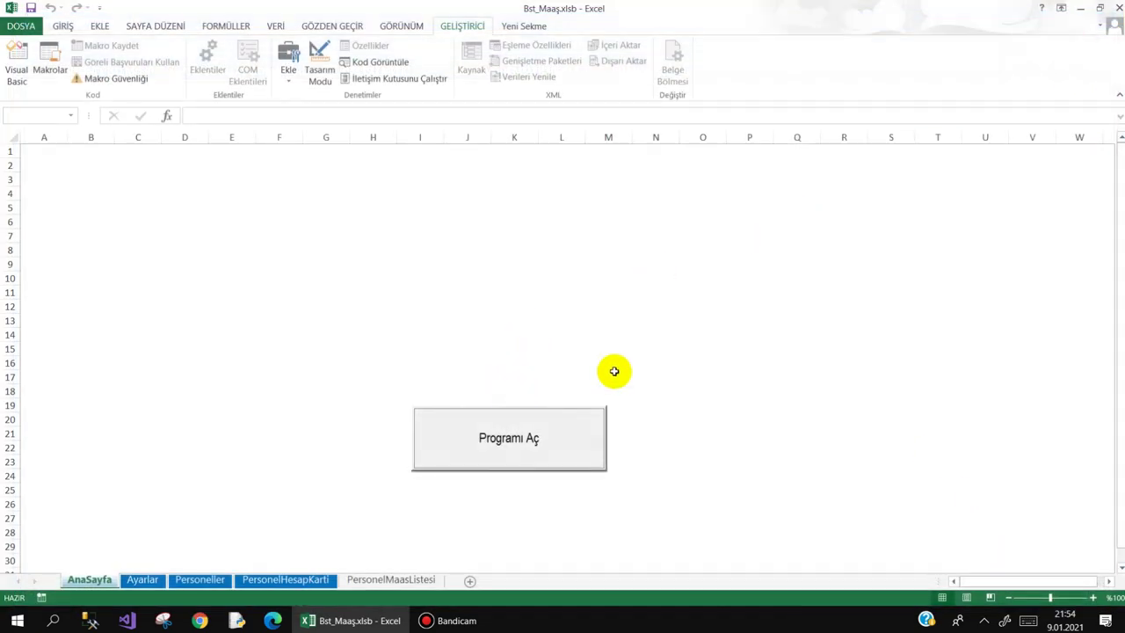
left_click(1119, 5)
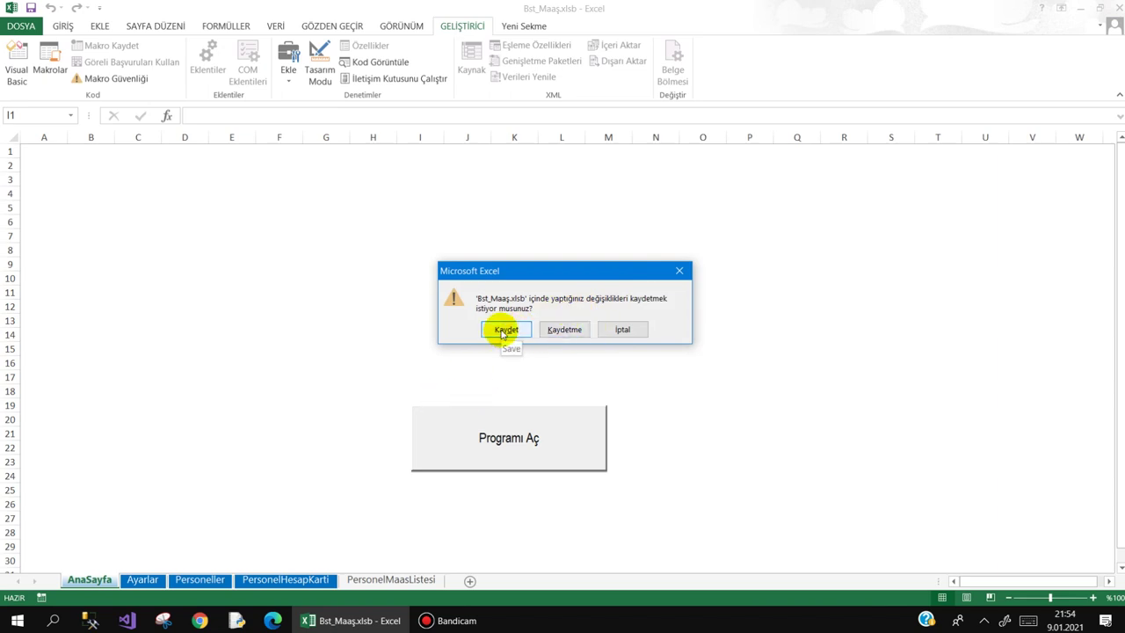
left_click(506, 331)
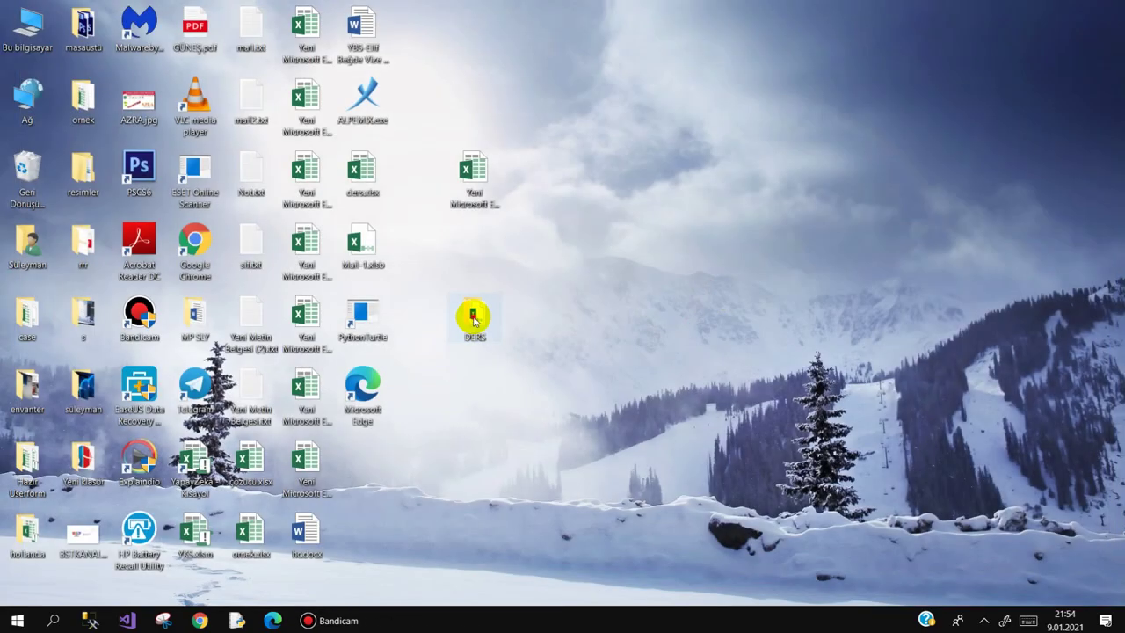
Open ORNEK.xlsb from the DERS folder.
double_click(474, 320)
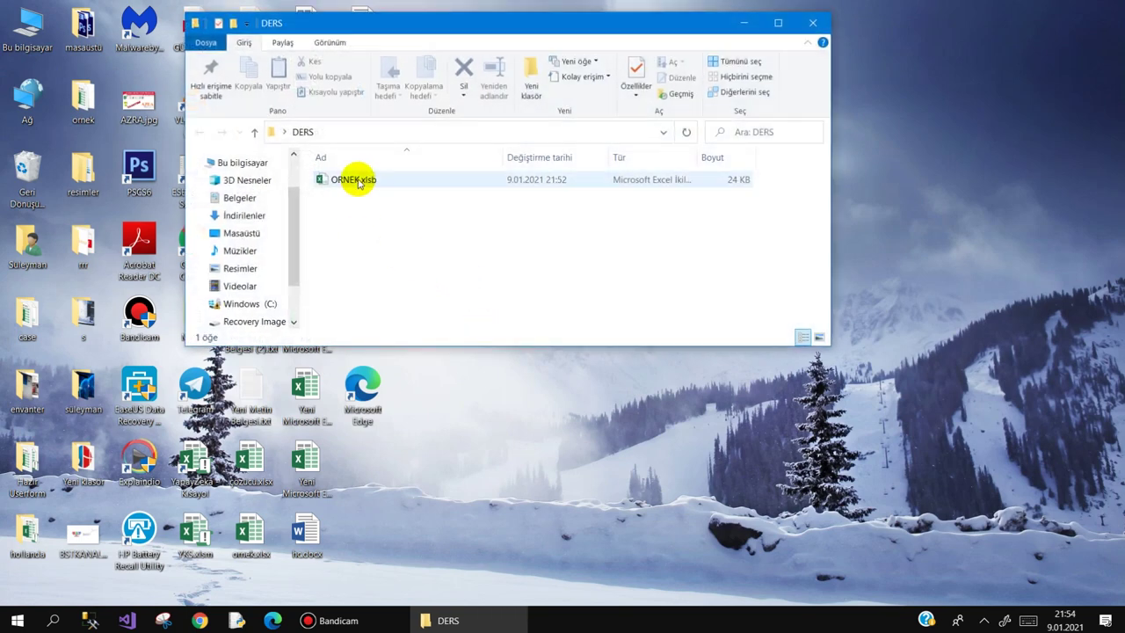
left_click(357, 181)
double_click(363, 173)
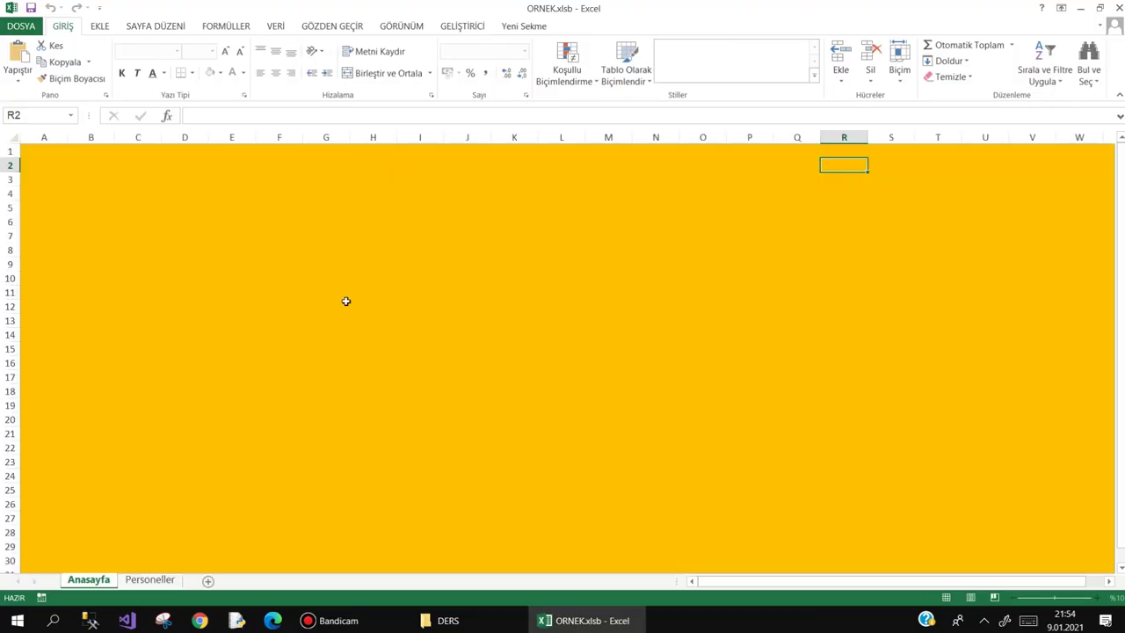
Open the personnel list form and move through its rows with the arrow keys.
left_click(460, 368)
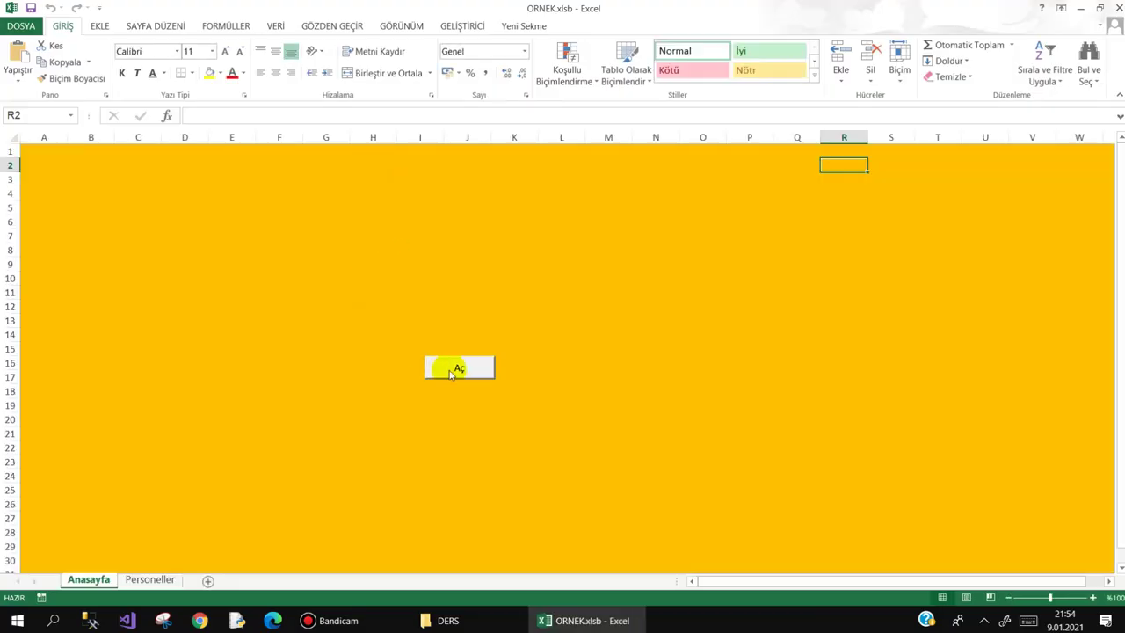
left_click(437, 173)
left_click(429, 182)
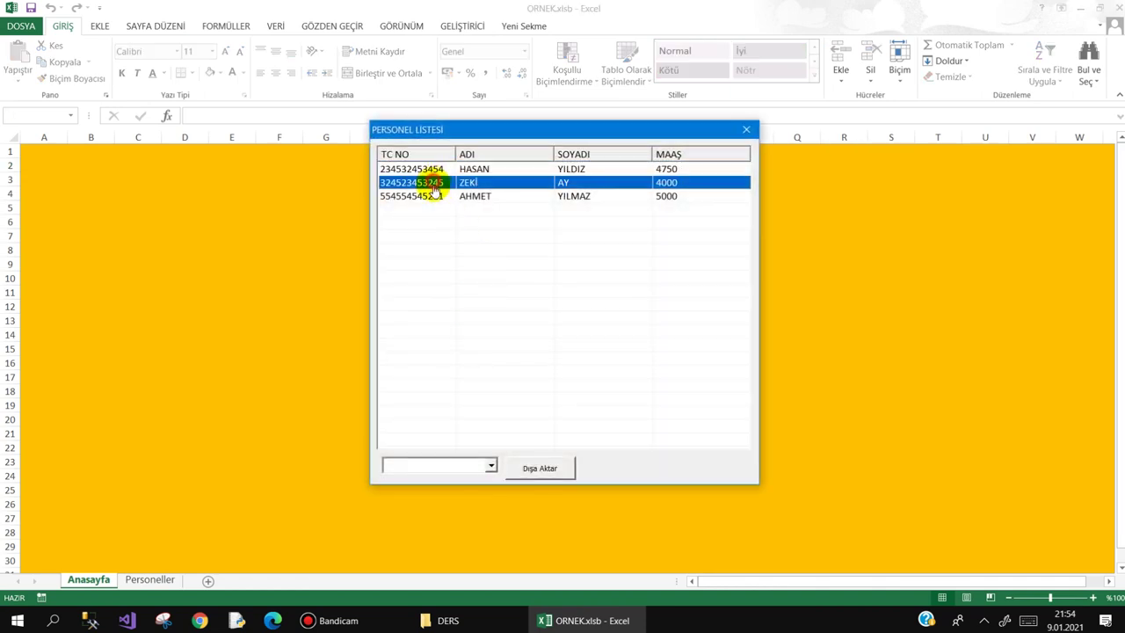
key("Down")
key("Up")
key("Up")
Sort the personnel list by TC NO, ADI, SOYADI and finally MAAŞ.
left_click(490, 467)
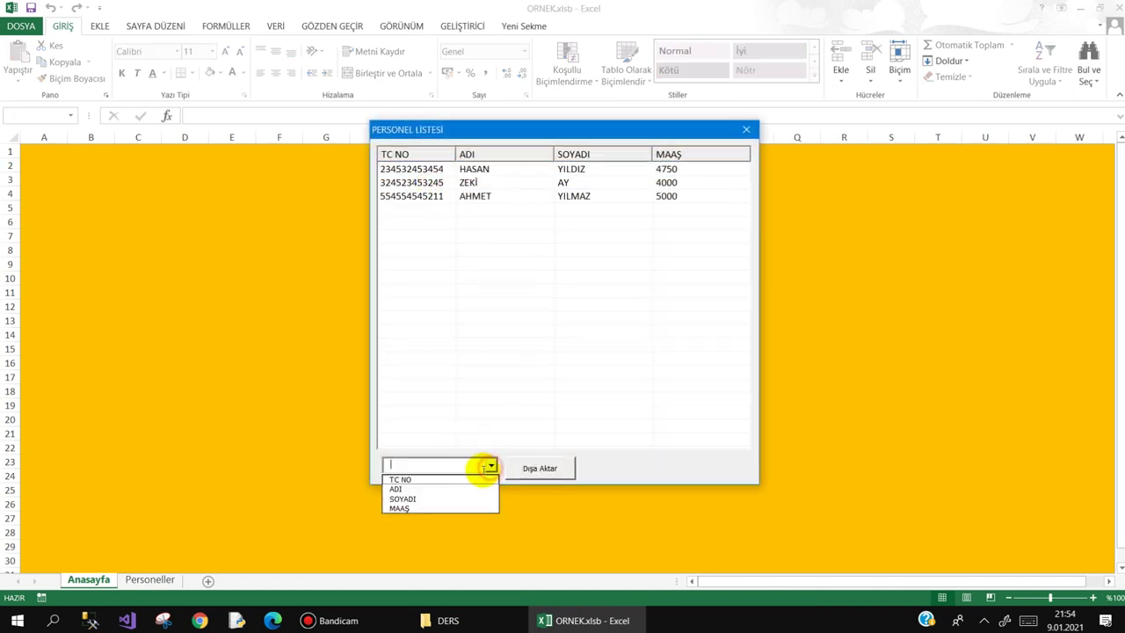
left_click(433, 480)
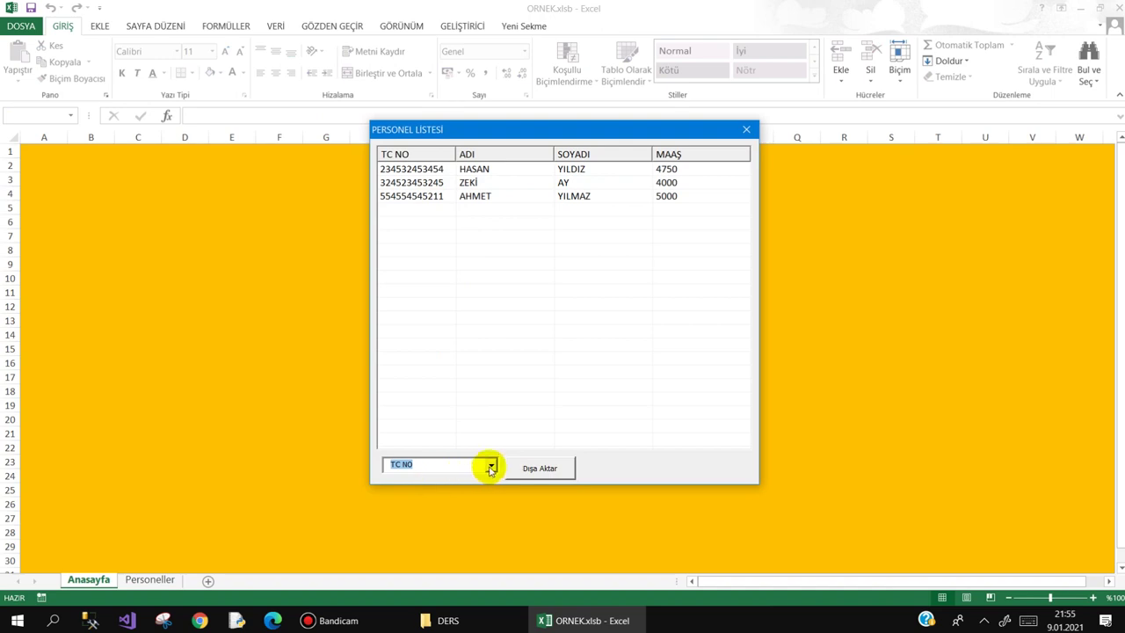
left_click(490, 468)
left_click(441, 488)
left_click(489, 468)
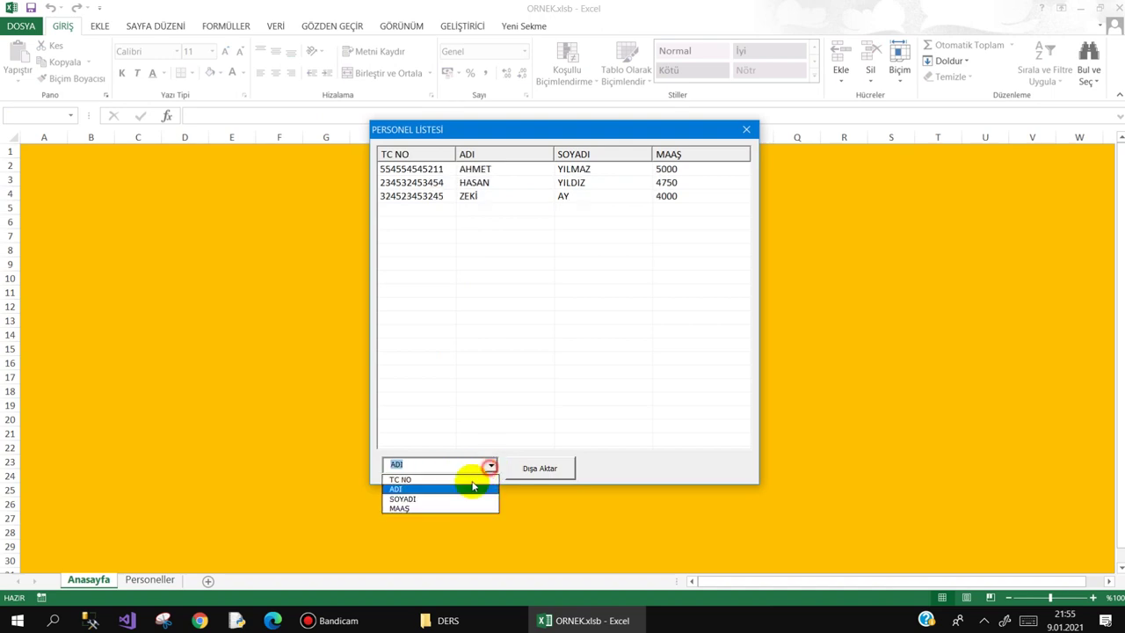
left_click(434, 499)
left_click(490, 466)
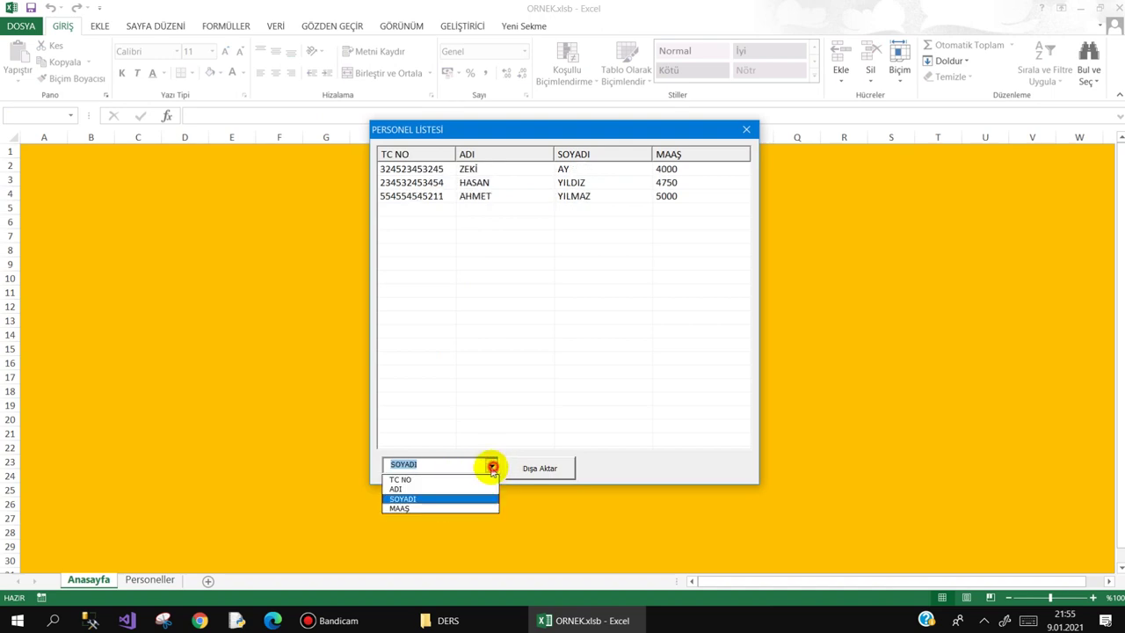
left_click(449, 508)
Export the list to Personel Listesi.xlsx, close the form, and open then close the exported file.
left_click(541, 472)
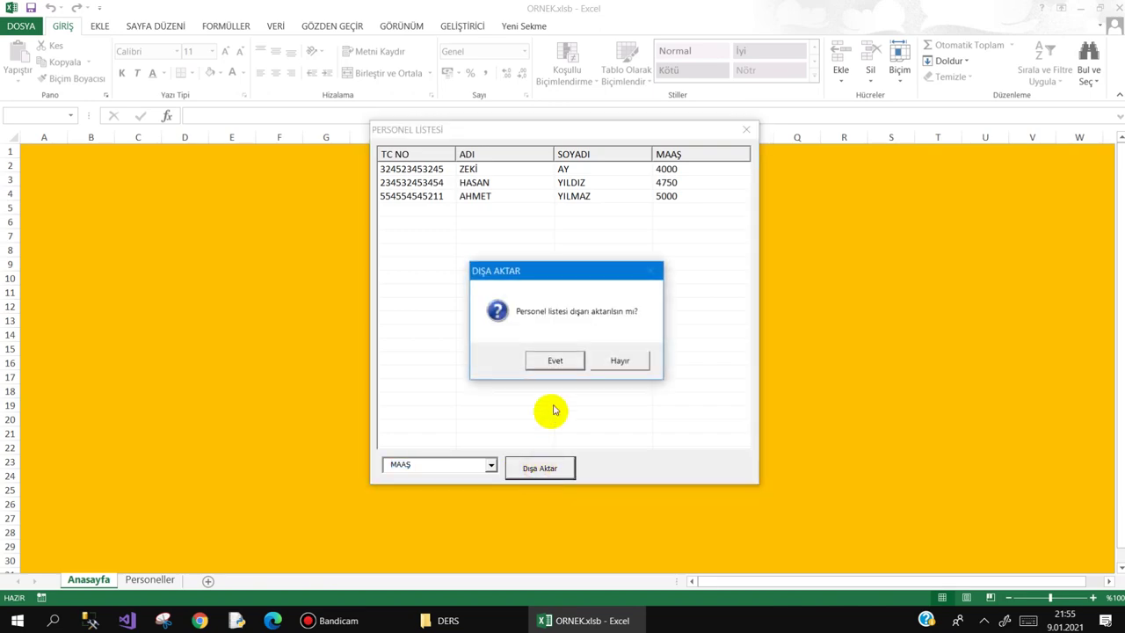
left_click(557, 362)
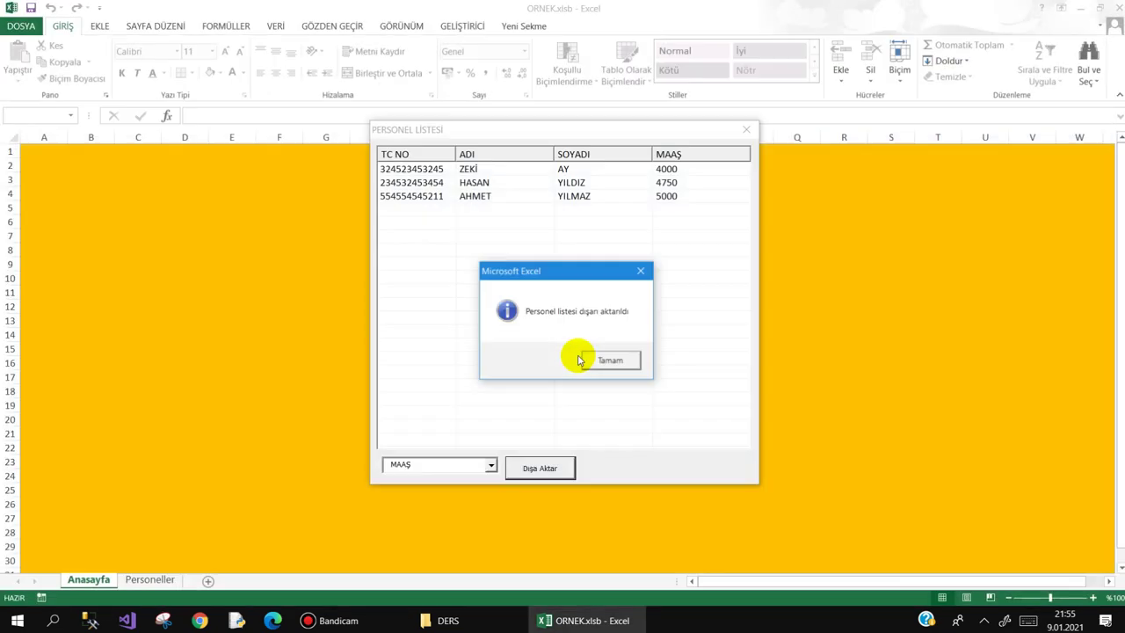
left_click(612, 360)
left_click(746, 129)
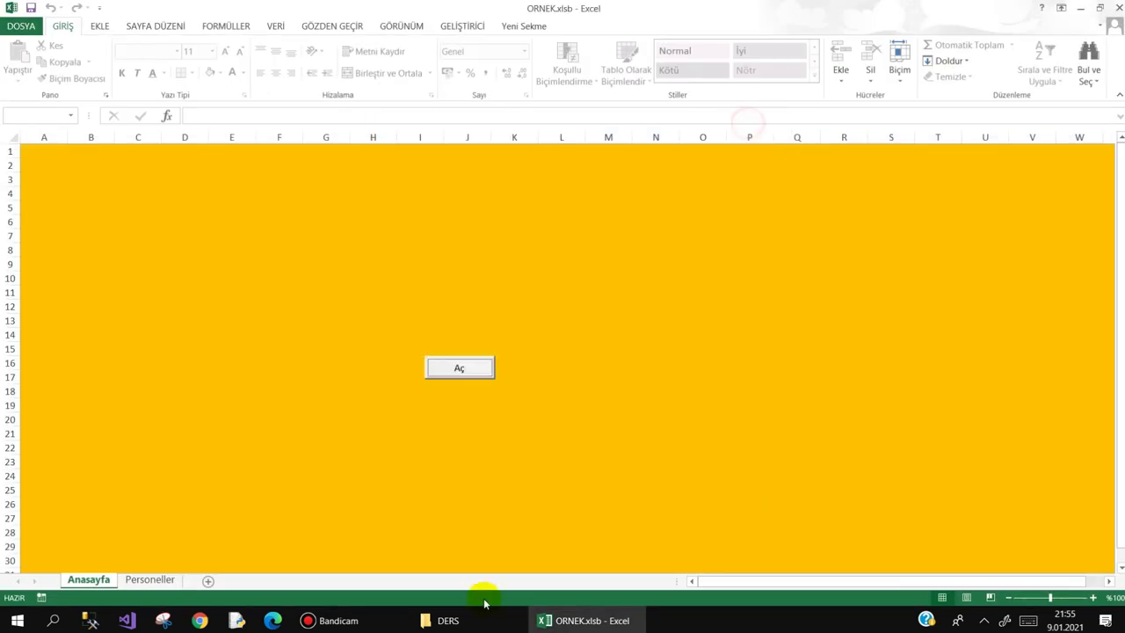
left_click(475, 618)
double_click(351, 196)
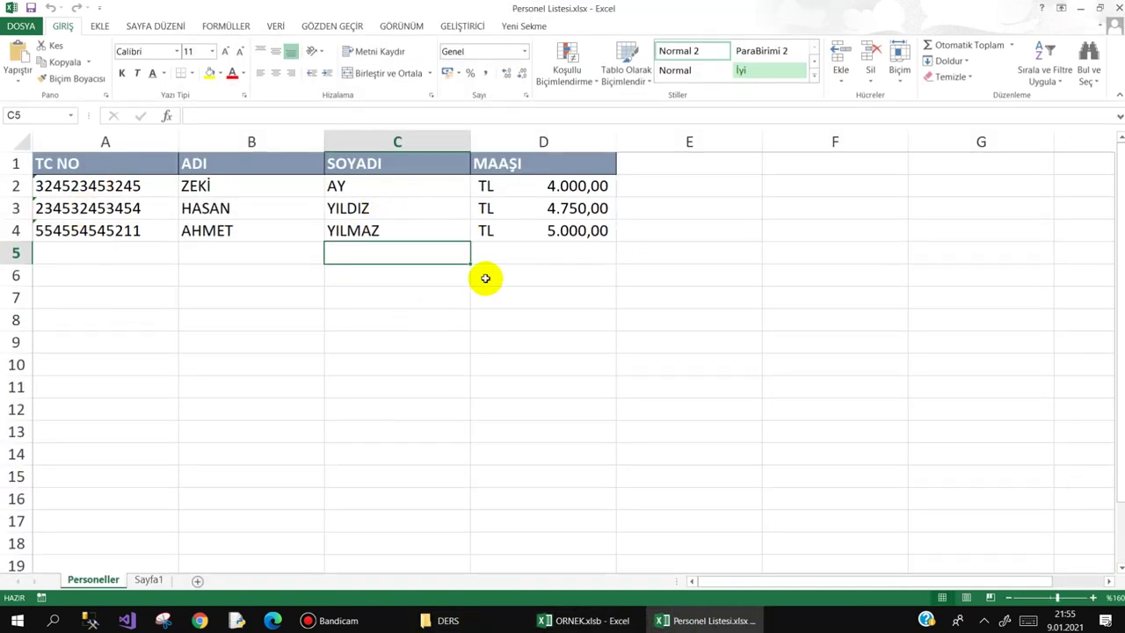
left_click(1117, 7)
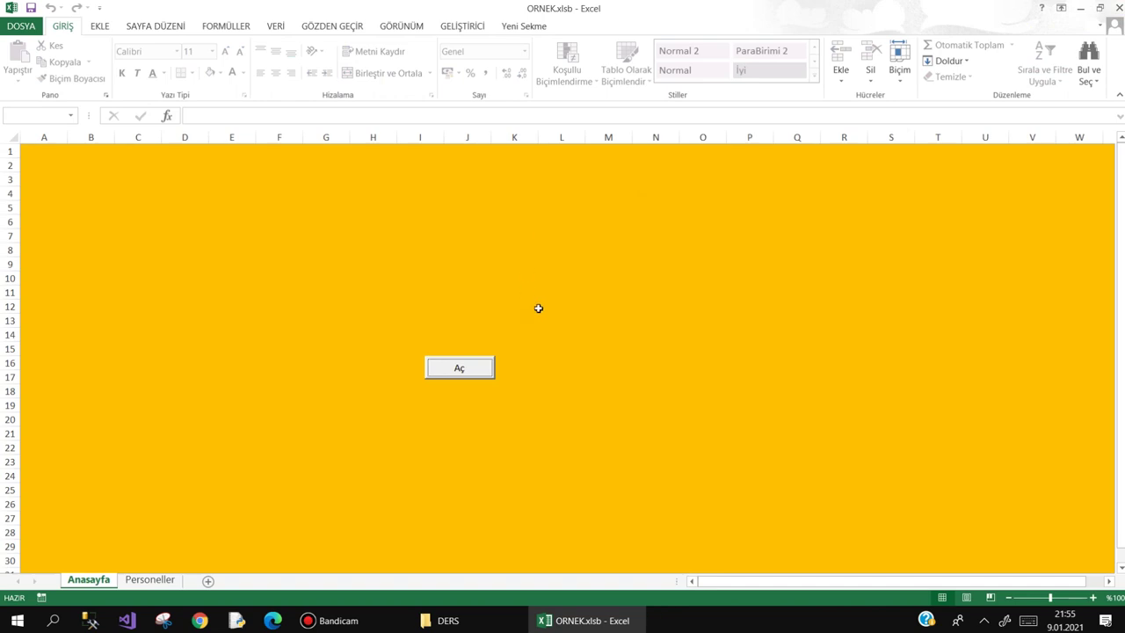
Open the Visual Basic editor from GELİŞTİRİCİ and display the UserForm1 design.
left_click(464, 26)
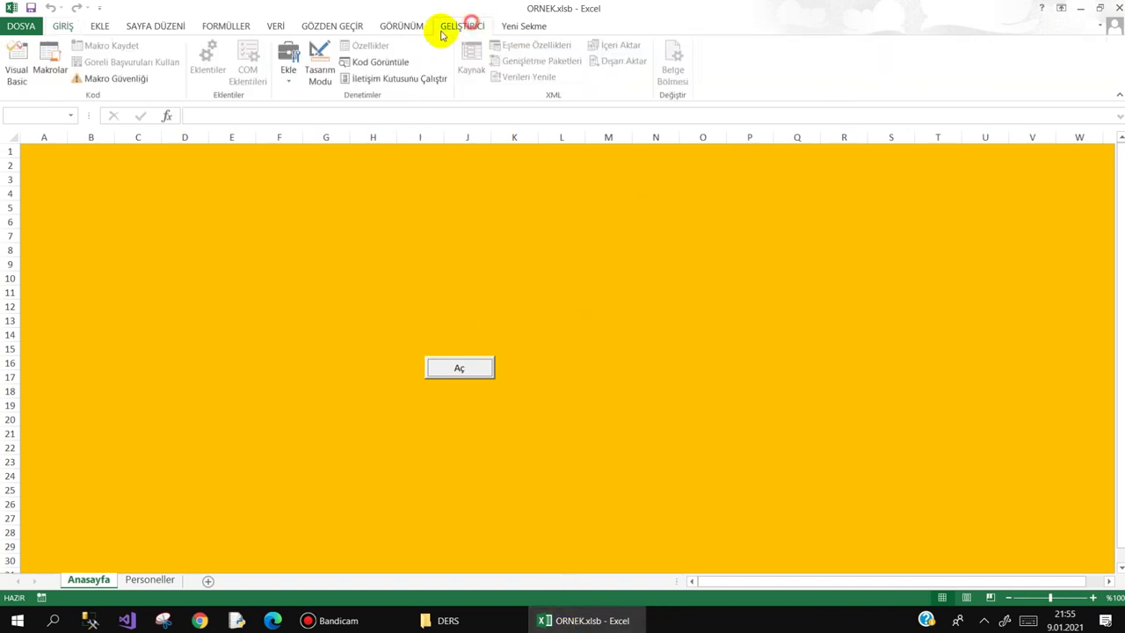
left_click(15, 67)
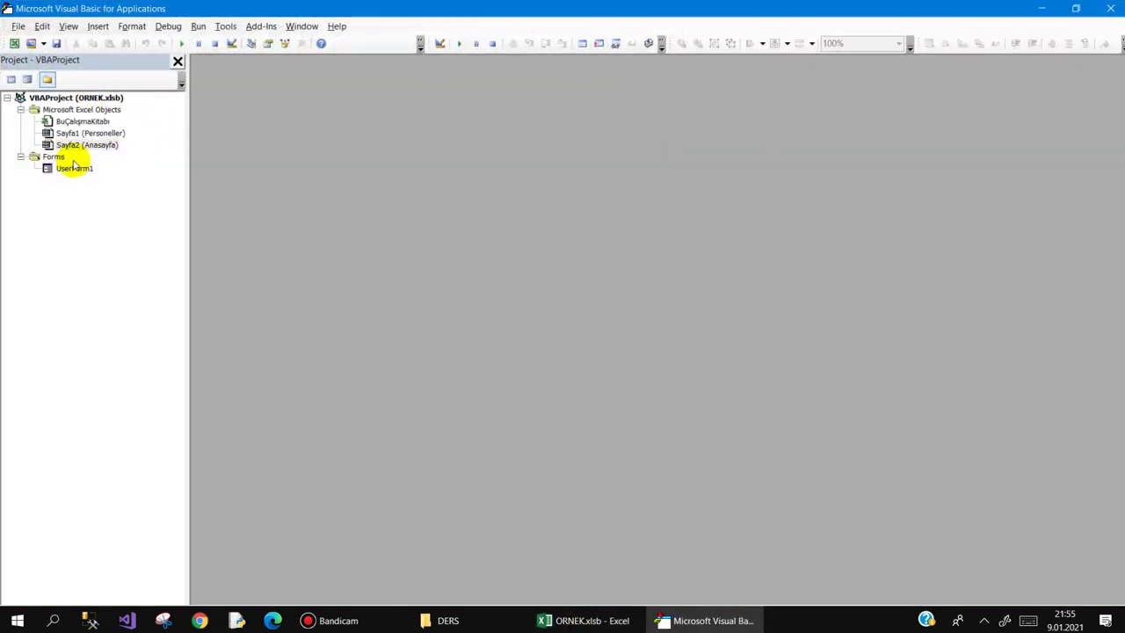
left_click(71, 169)
double_click(70, 169)
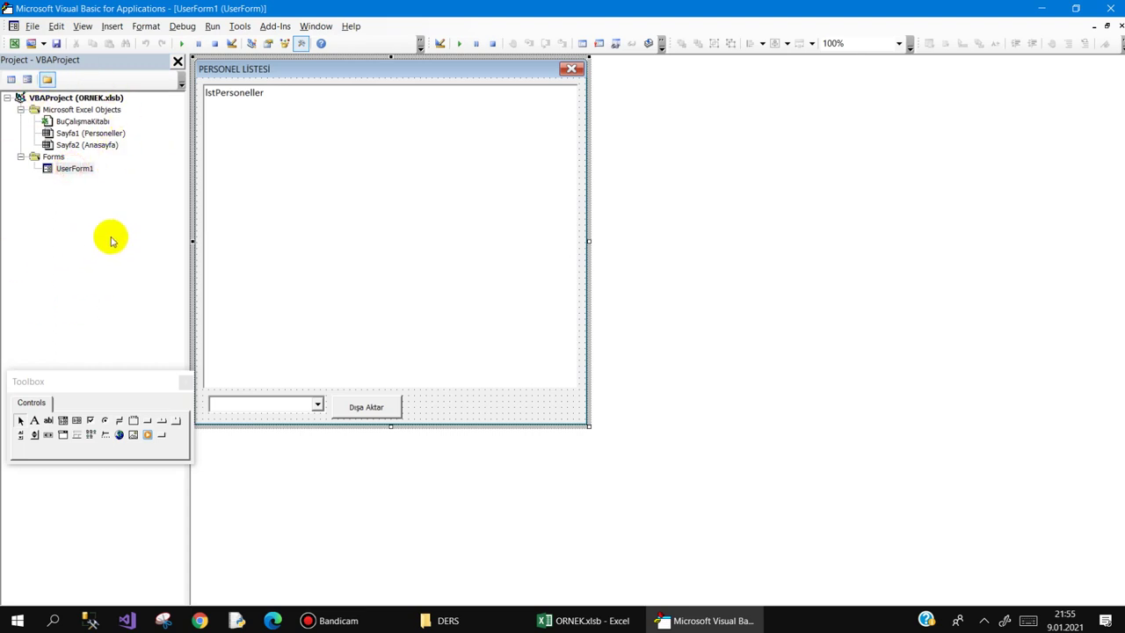
Inspect the lstPersoneller list's (Custom) property pages and Column Headers setting.
left_click(318, 136)
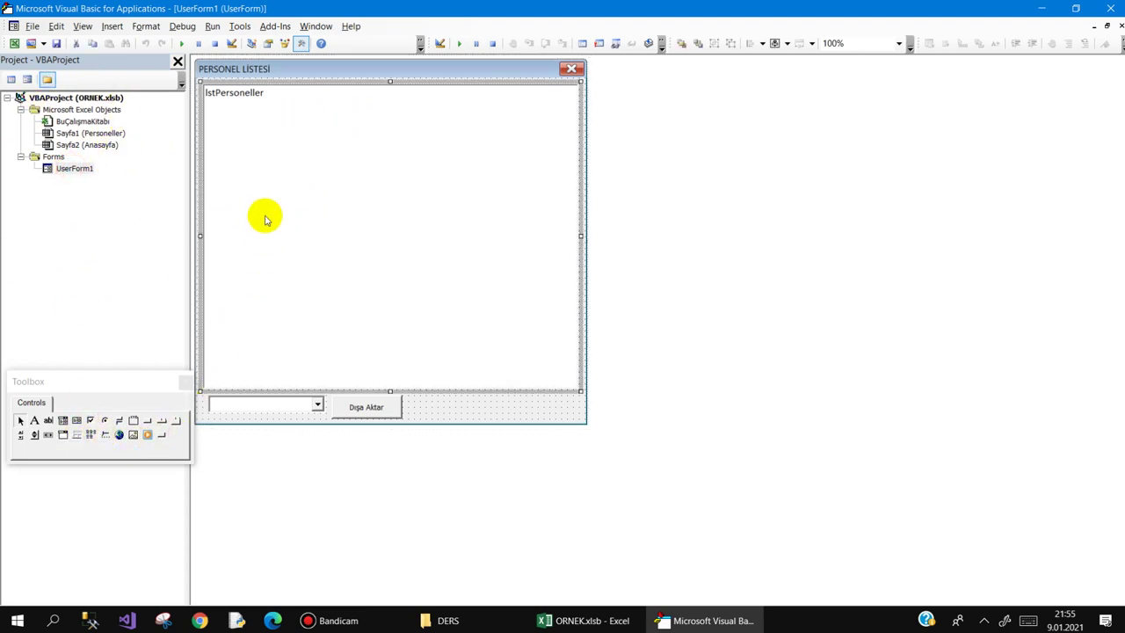
left_click(268, 43)
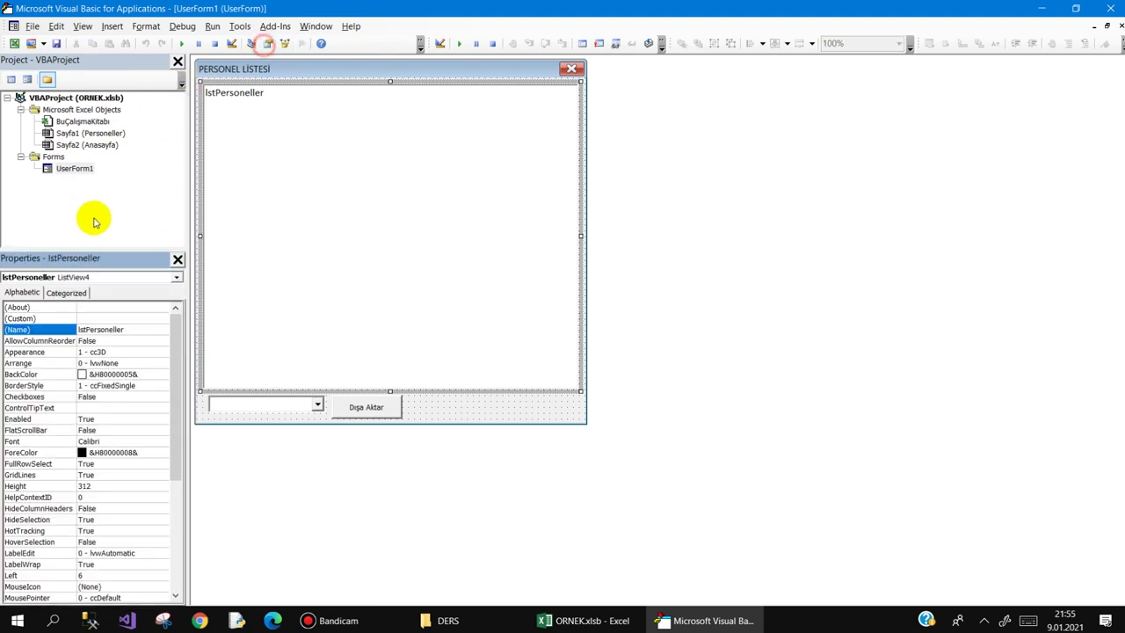
left_click(151, 318)
left_click(163, 318)
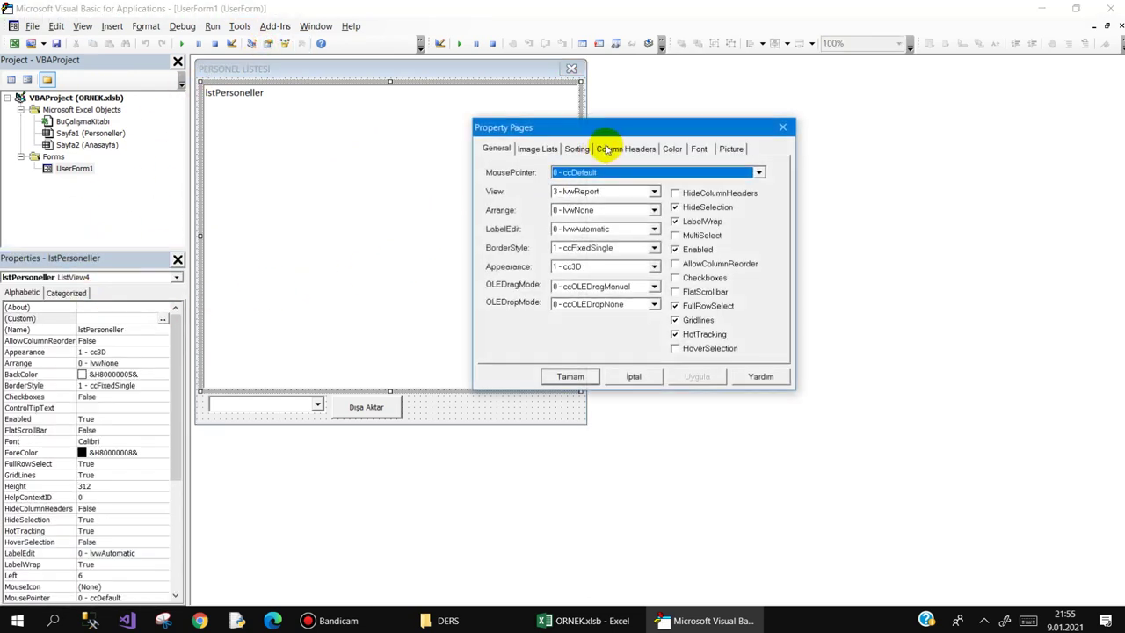
left_click(607, 148)
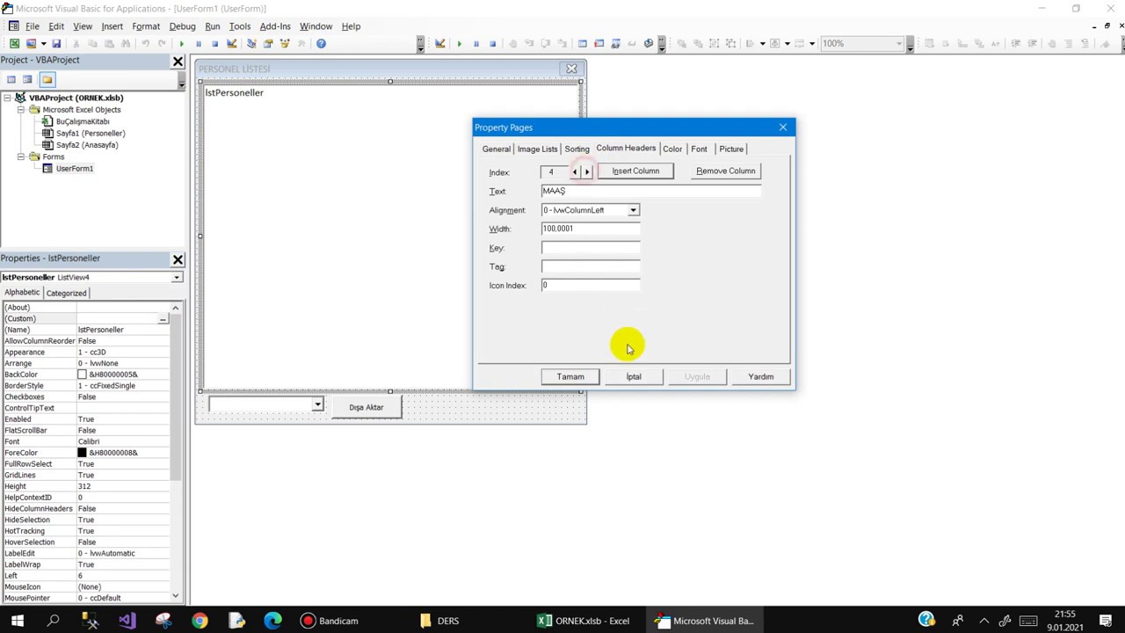
left_click(634, 376)
Select the cbSirala sort box and open its change-event code.
left_click(262, 409)
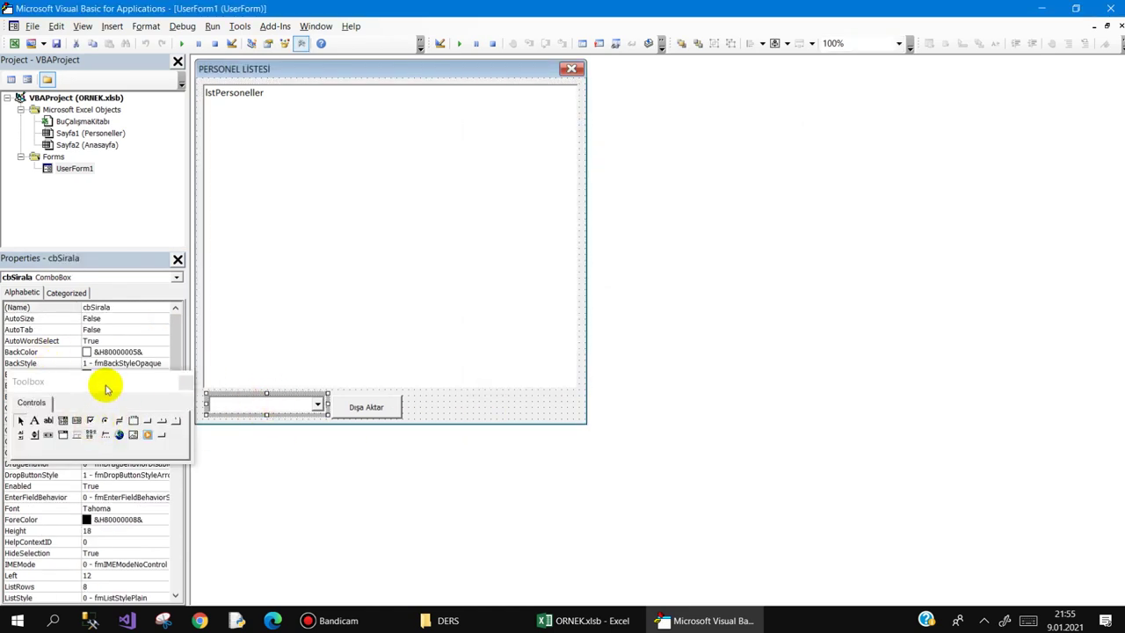
left_click(100, 381)
left_click(85, 308)
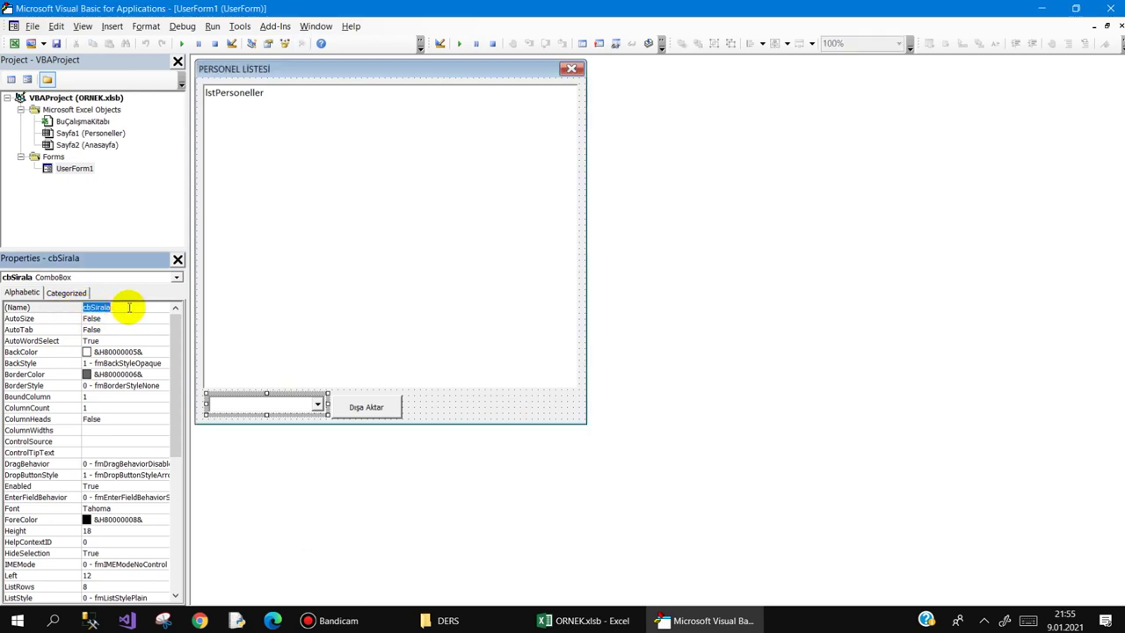
double_click(274, 406)
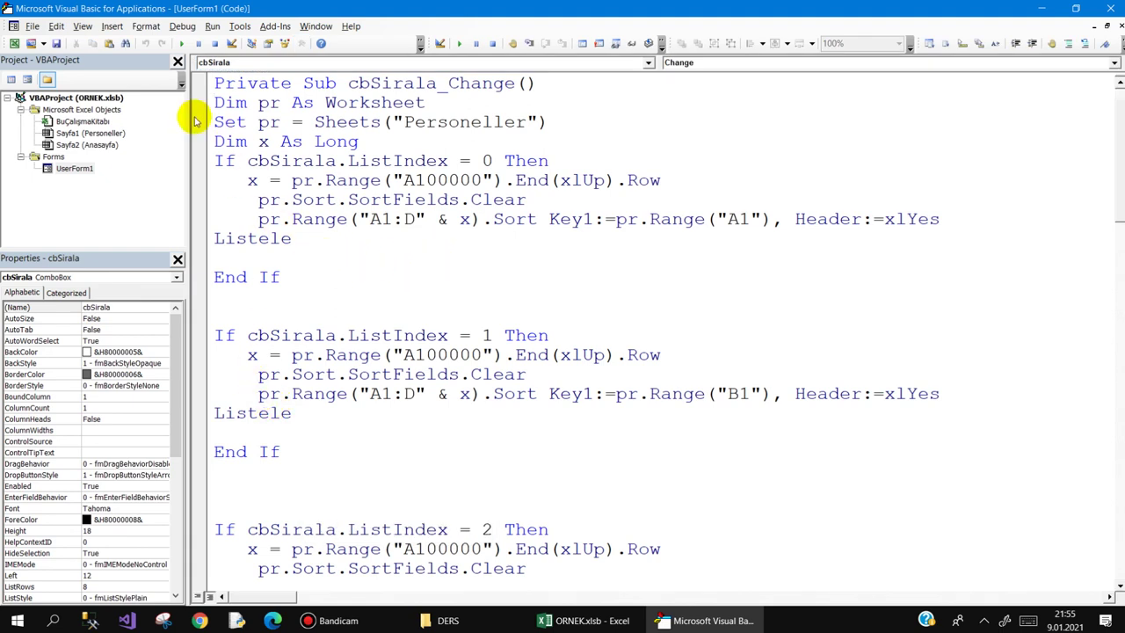
Highlight the pr Worksheet declaration, Sheets("Personeller"), Dim x As Long and the ListIndex check.
left_click_drag(215, 103, 413, 102)
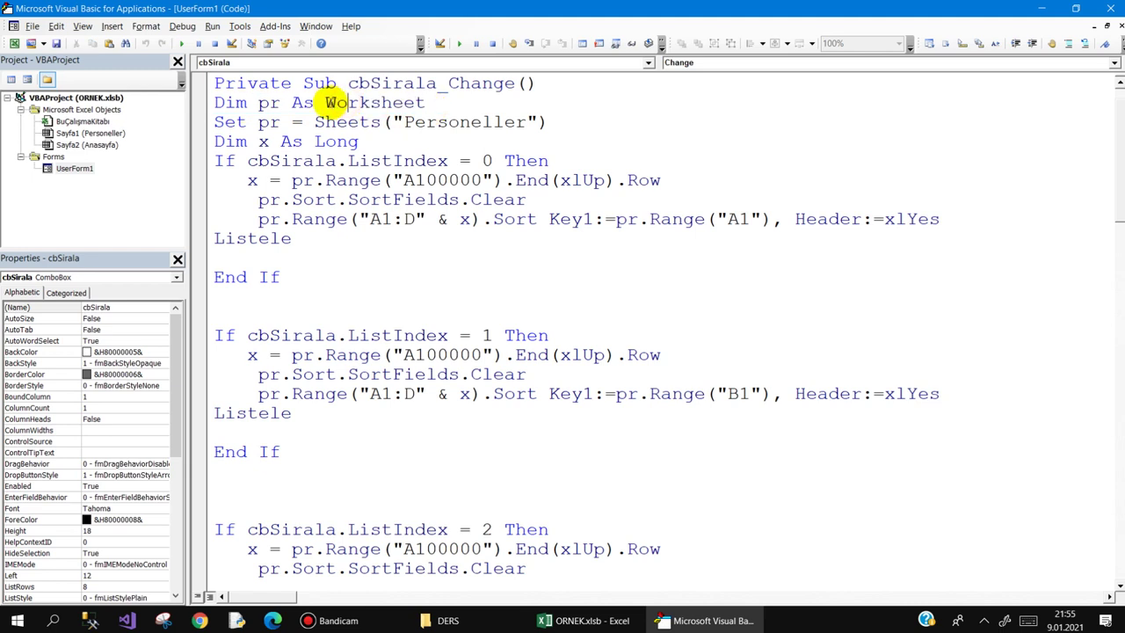
left_click_drag(325, 103, 426, 103)
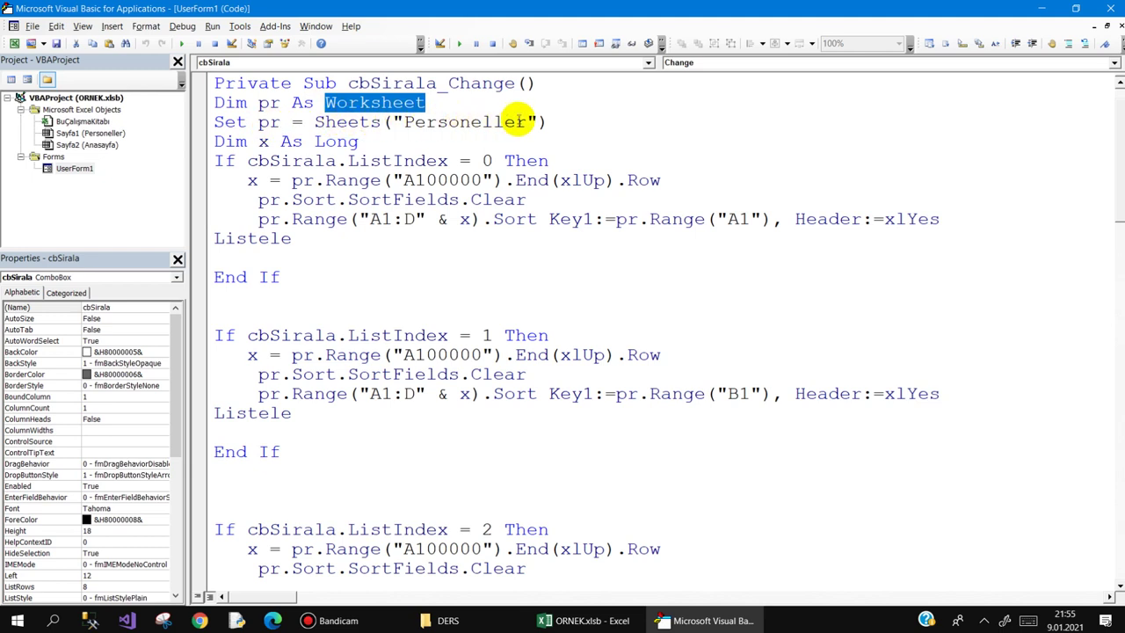
left_click_drag(546, 122, 314, 121)
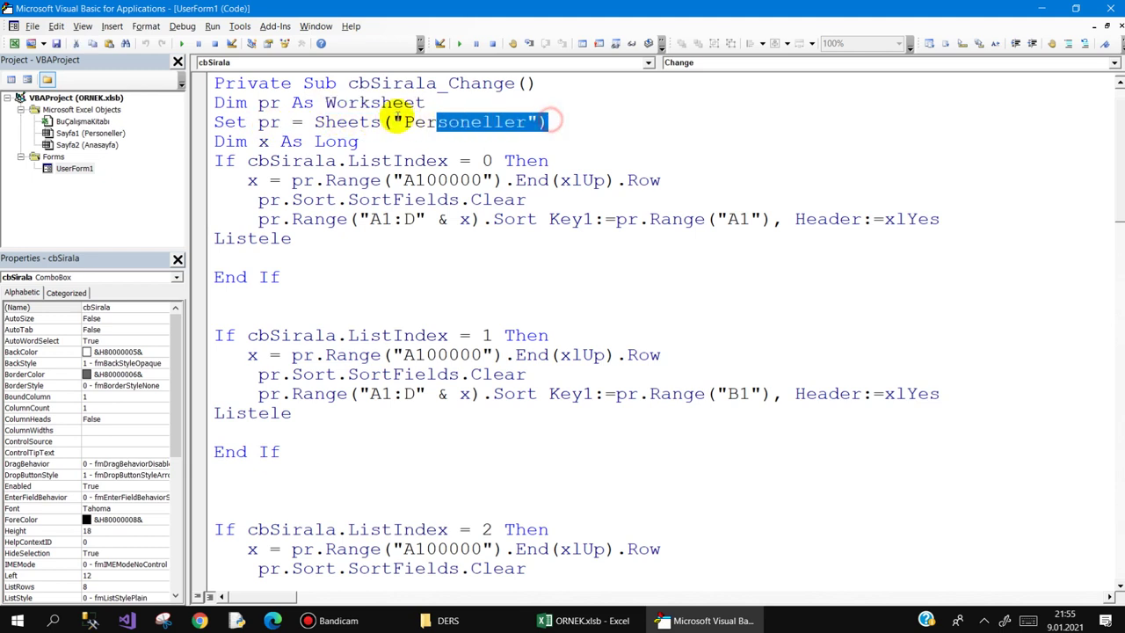
double_click(269, 121)
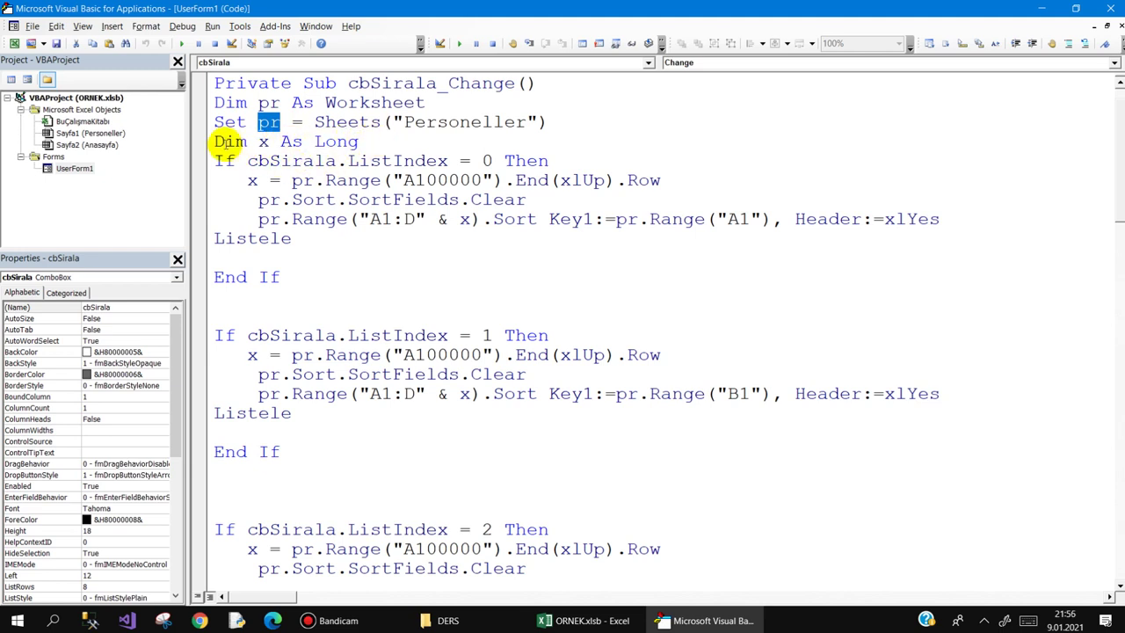
left_click_drag(210, 141, 360, 141)
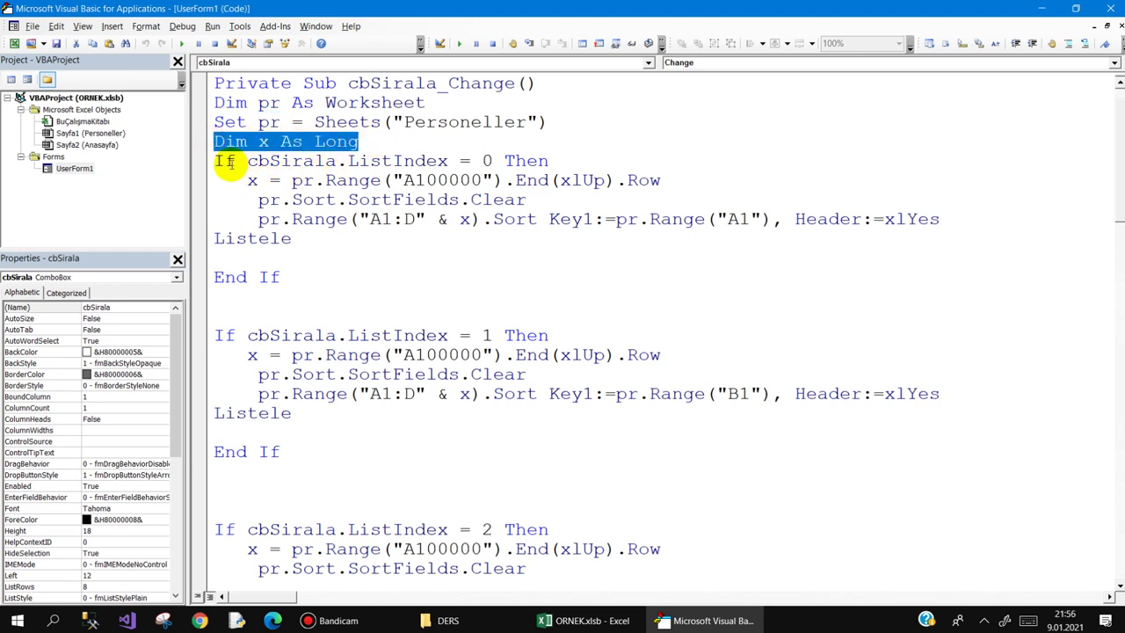
left_click_drag(248, 162, 505, 162)
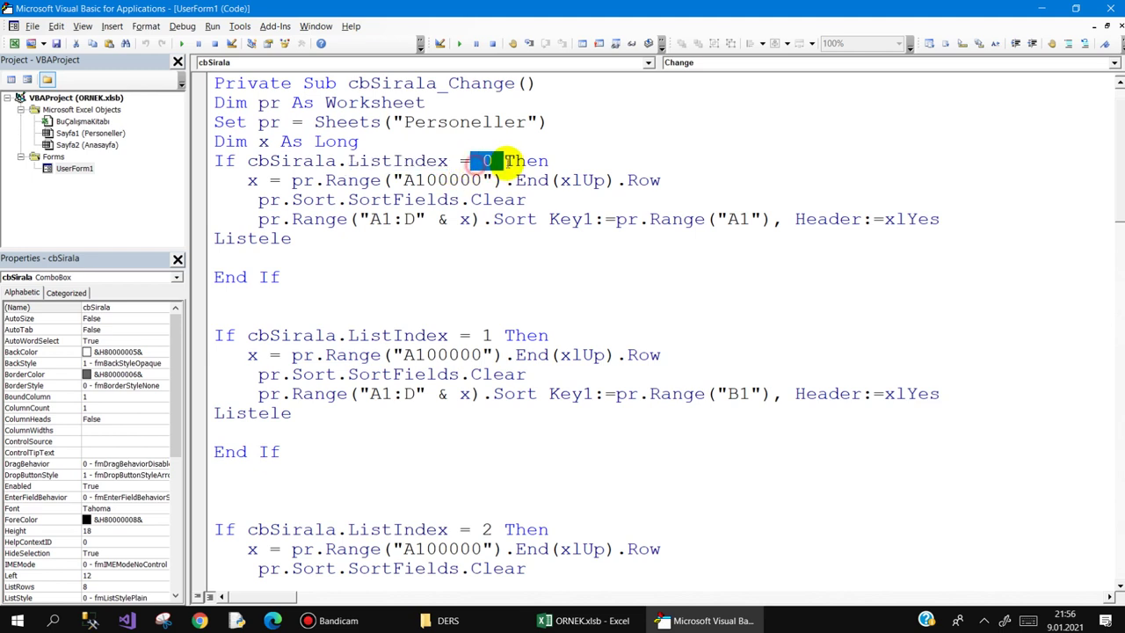
left_click(545, 160)
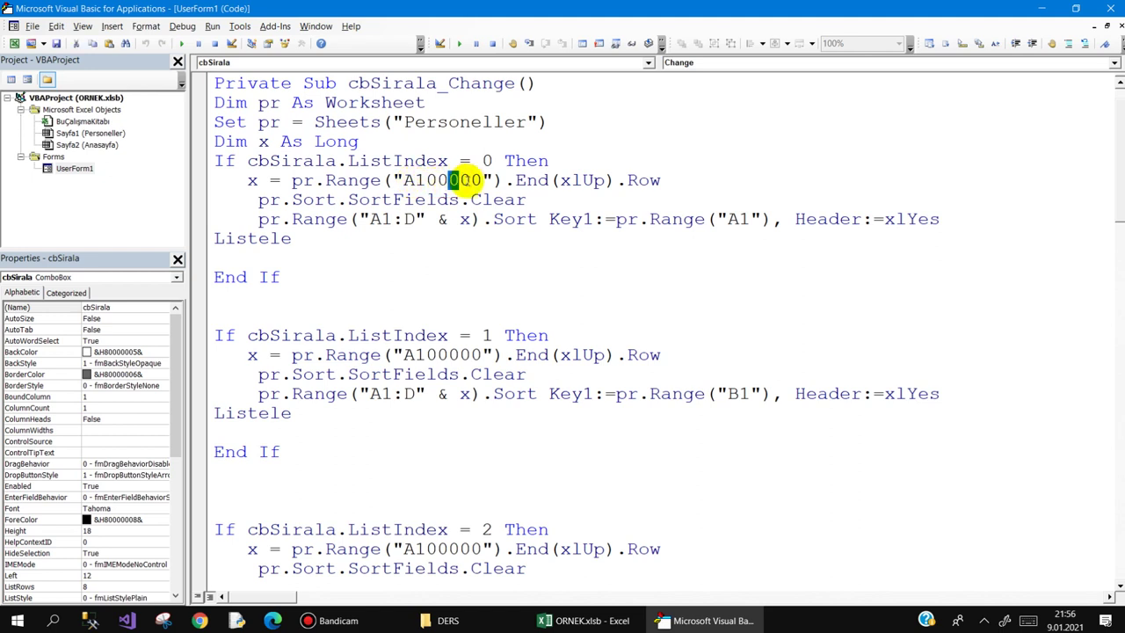
Highlight the last-row, SortFields.Clear and sort lines, then restore and lower the editor window.
mouse_move(682, 181)
left_mouse_down()
mouse_move(249, 193)
mouse_move(229, 183)
left_mouse_up()
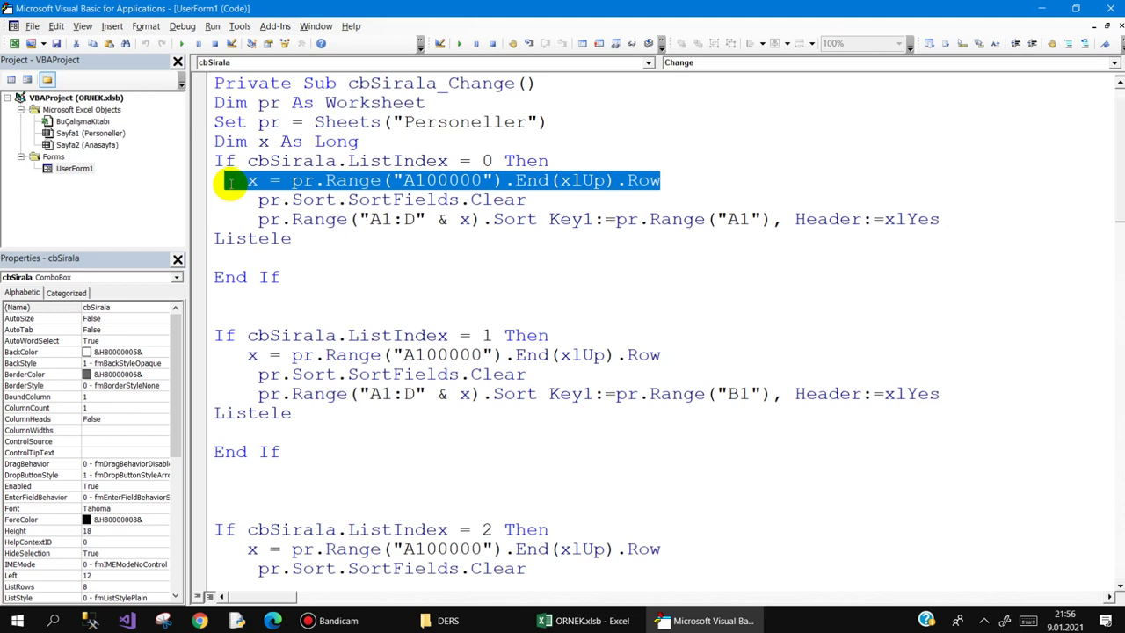
left_click(260, 201)
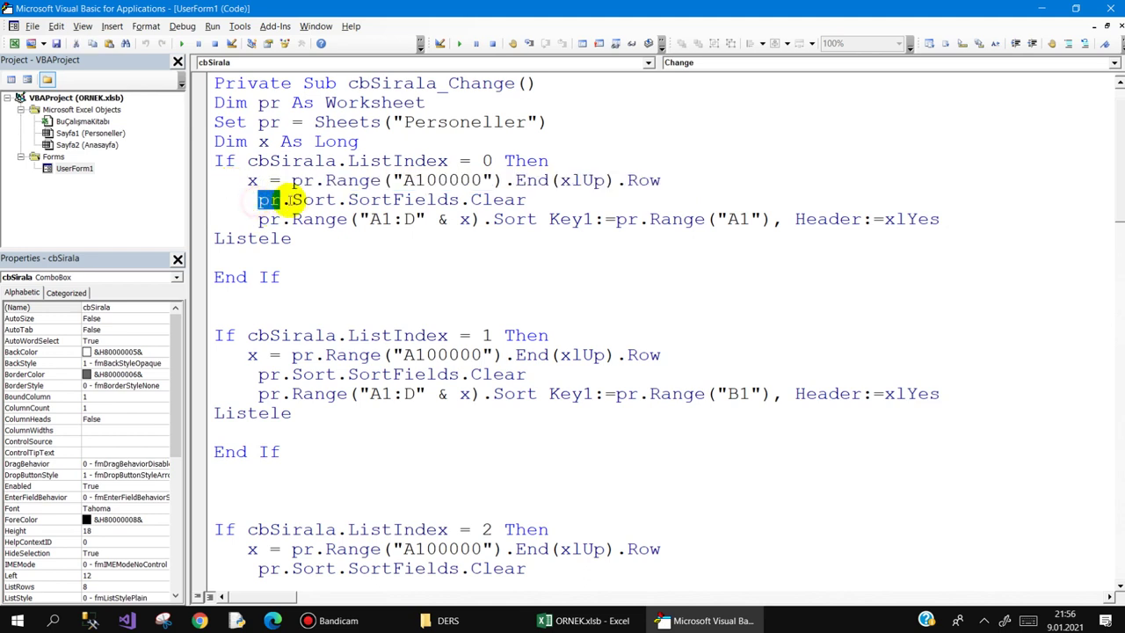
left_click_drag(334, 200, 520, 201)
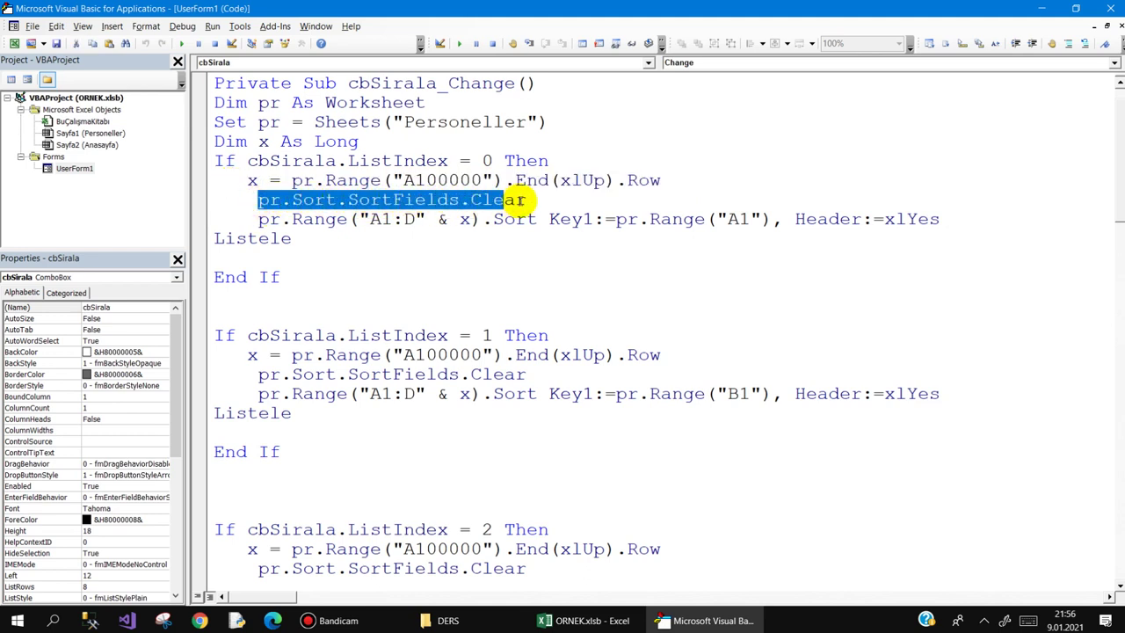
left_click(261, 220)
left_click_drag(261, 220, 353, 220)
left_click(376, 220)
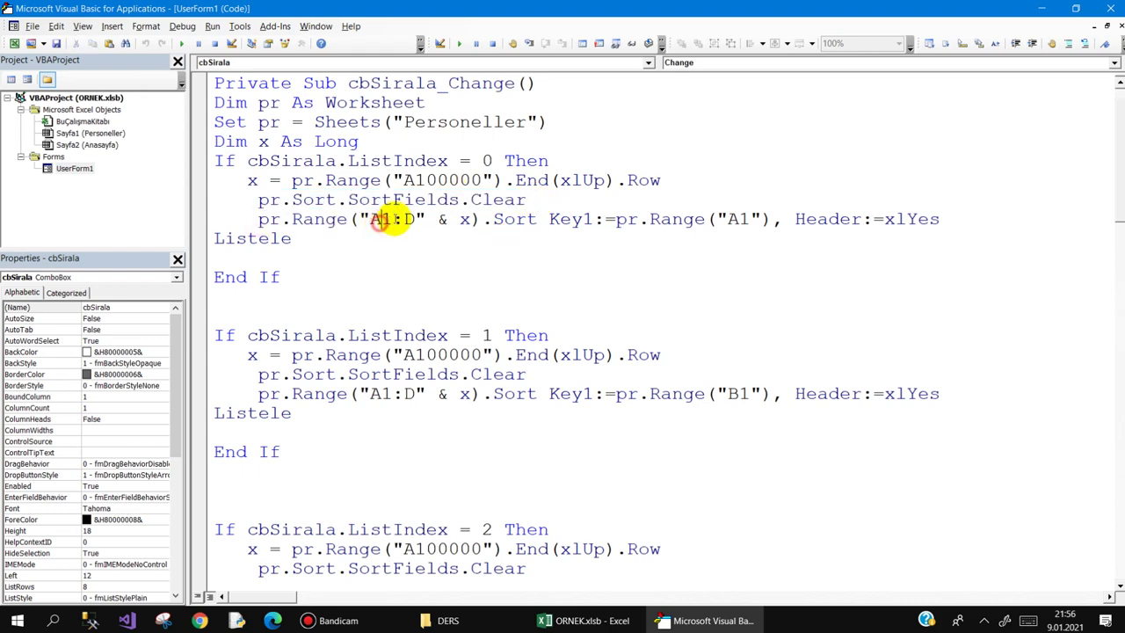
left_click_drag(477, 12, 498, 296)
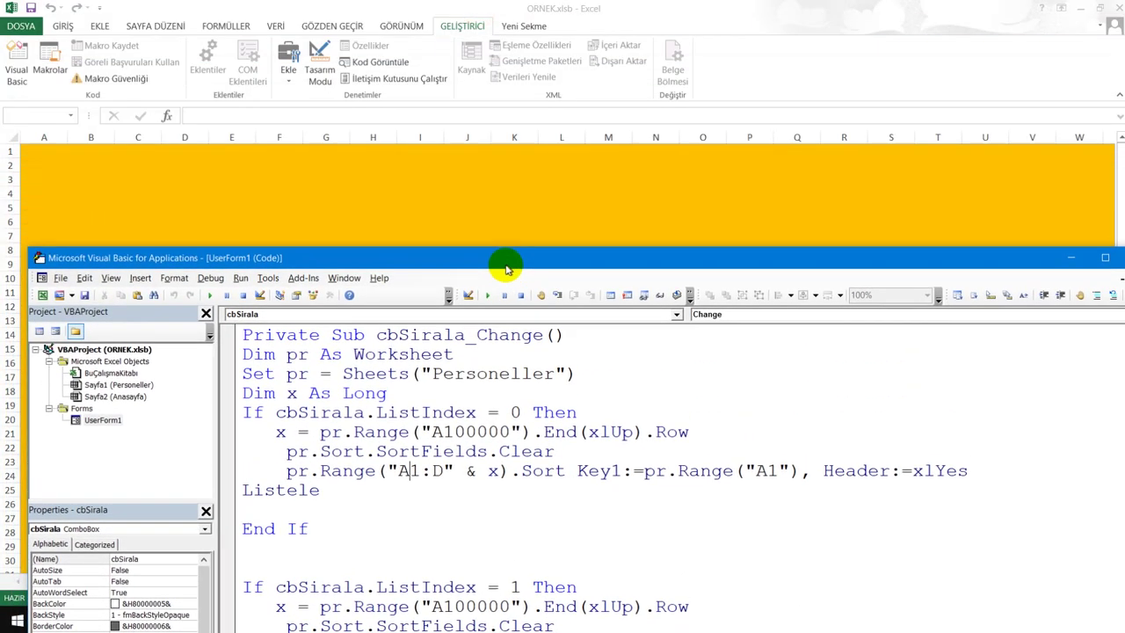
Switch to the Personeller sheet and select the staff table A1:D5.
left_click(422, 176)
left_click(152, 552)
left_click(139, 576)
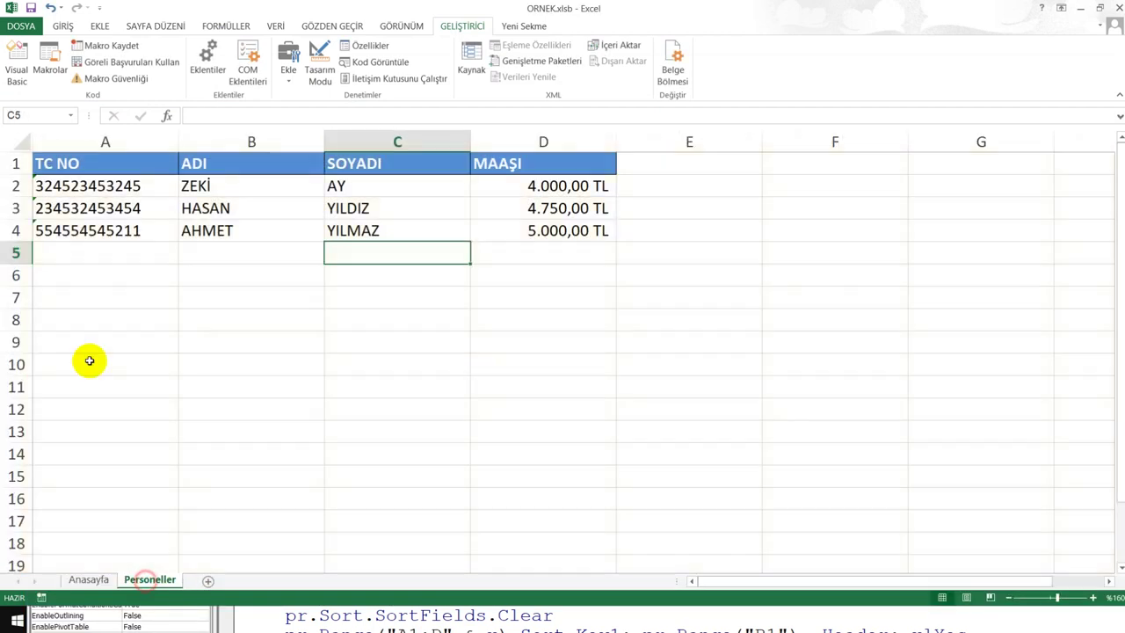
mouse_move(63, 163)
left_mouse_down()
mouse_move(507, 163)
mouse_move(539, 253)
left_mouse_up()
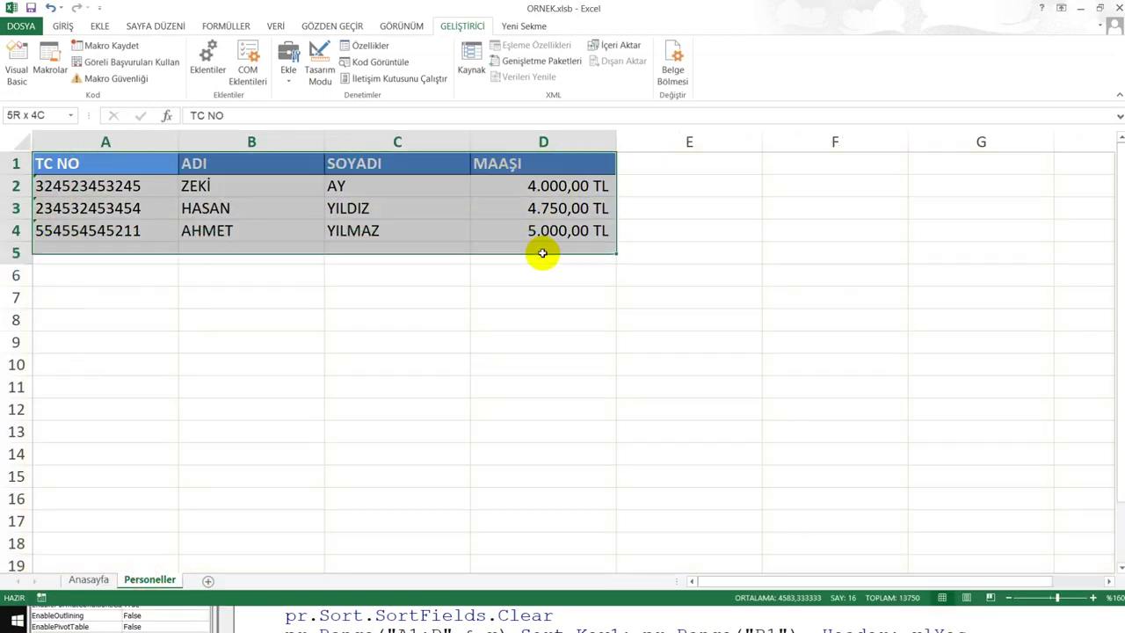
Relate the code's A1 sort key and xlYes header to the sheet, then reopen the UserForm1 design.
left_click(541, 620)
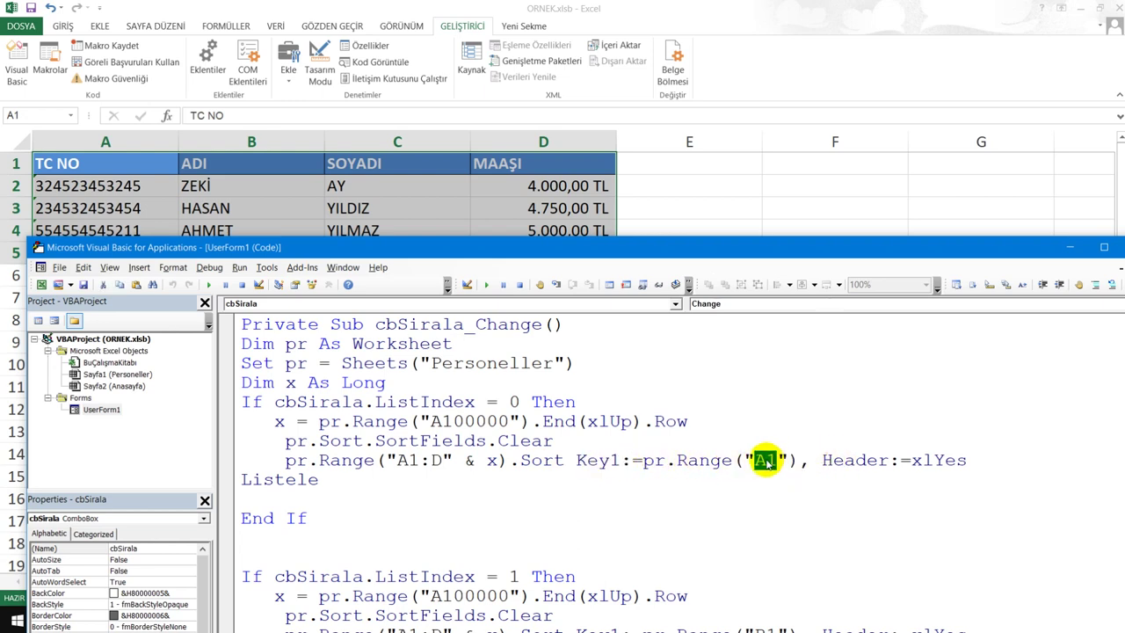
left_click(763, 459)
left_click_drag(966, 459, 888, 459)
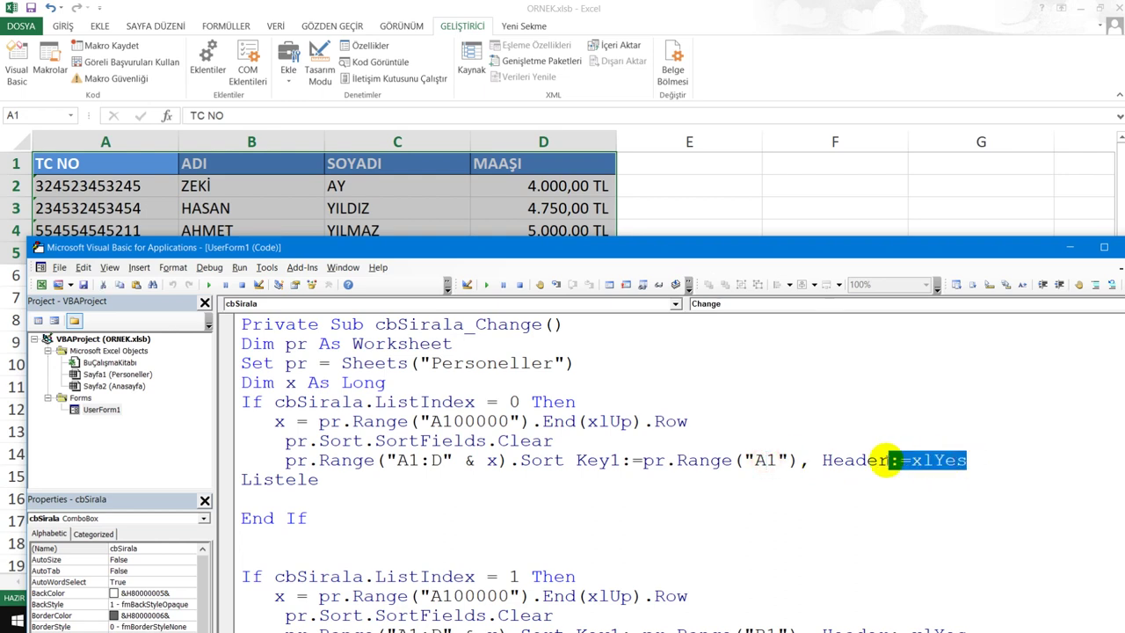
left_click(53, 165)
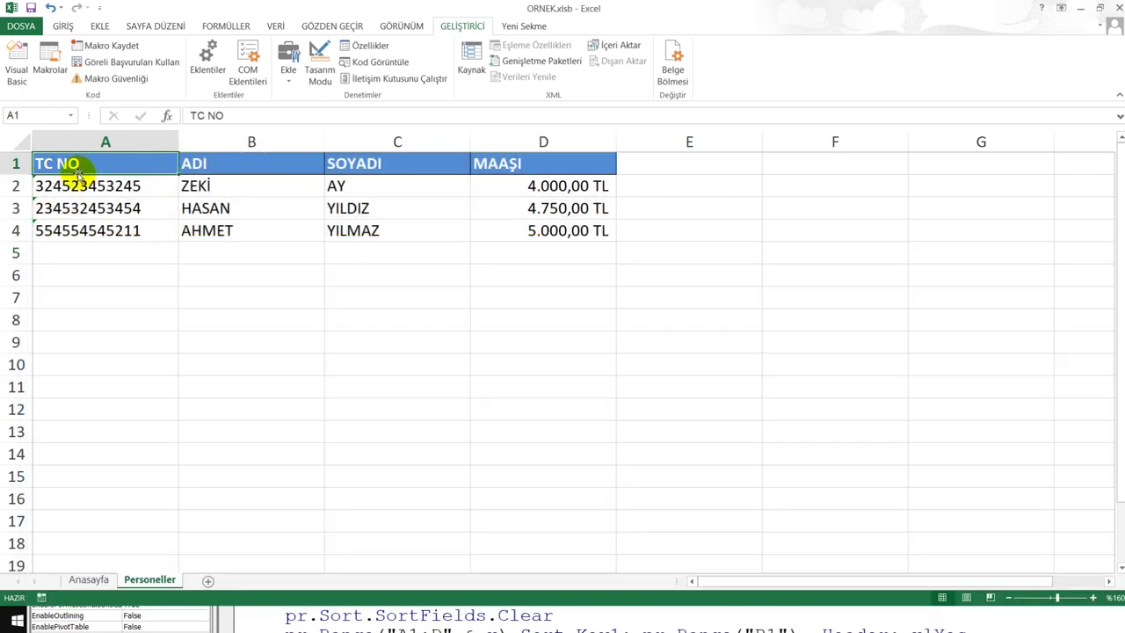
left_click(516, 620)
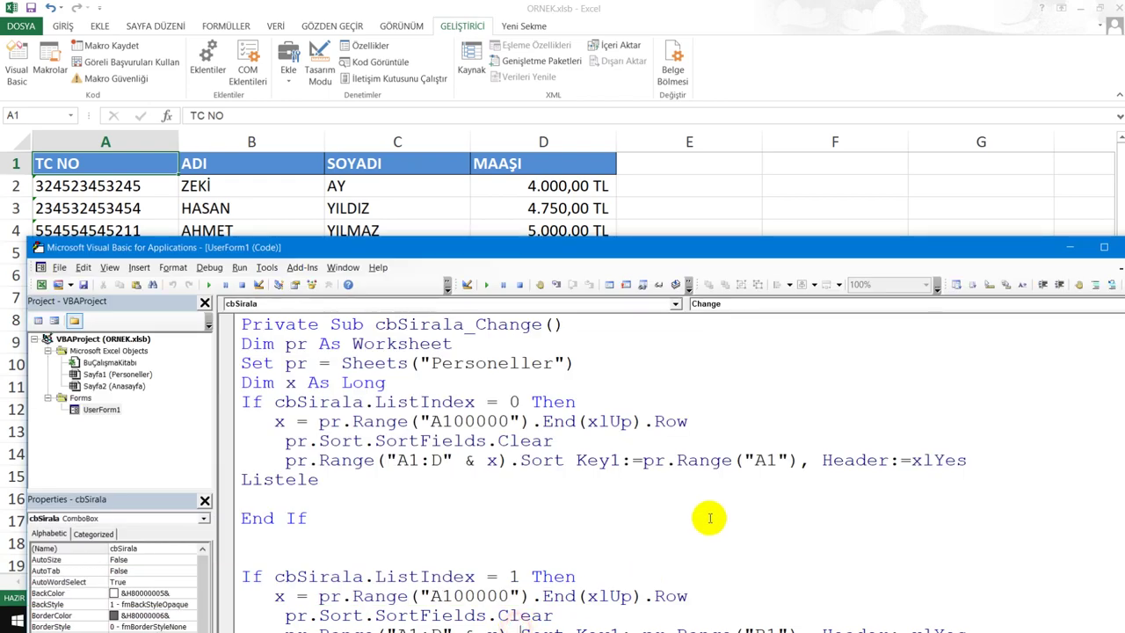
left_click_drag(320, 479, 235, 478)
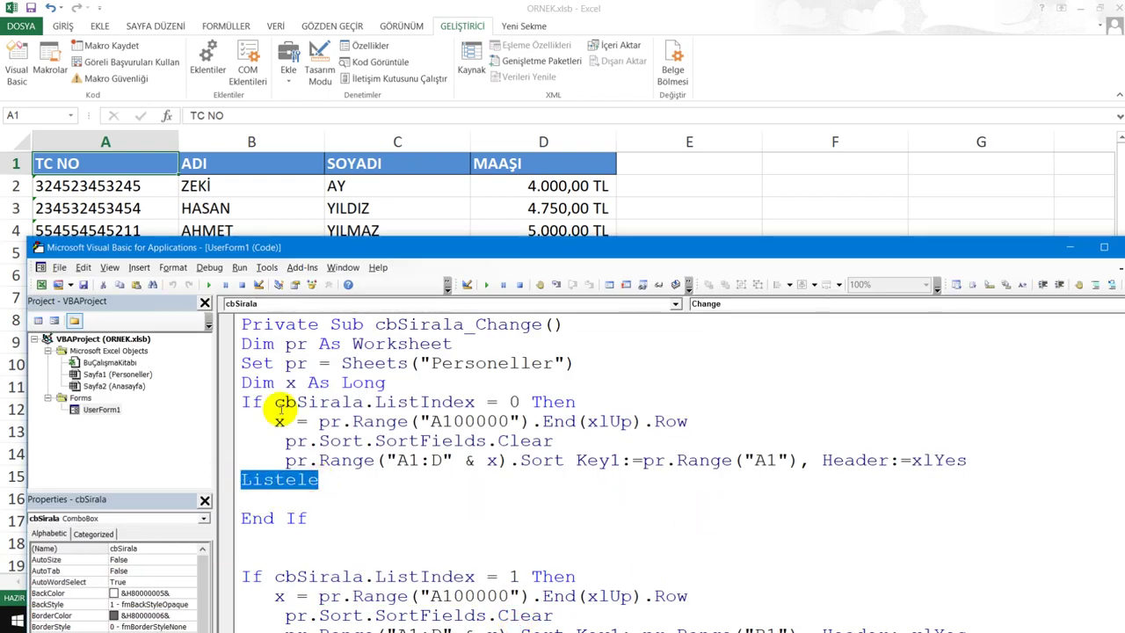
left_click_drag(358, 248, 387, 92)
double_click(130, 253)
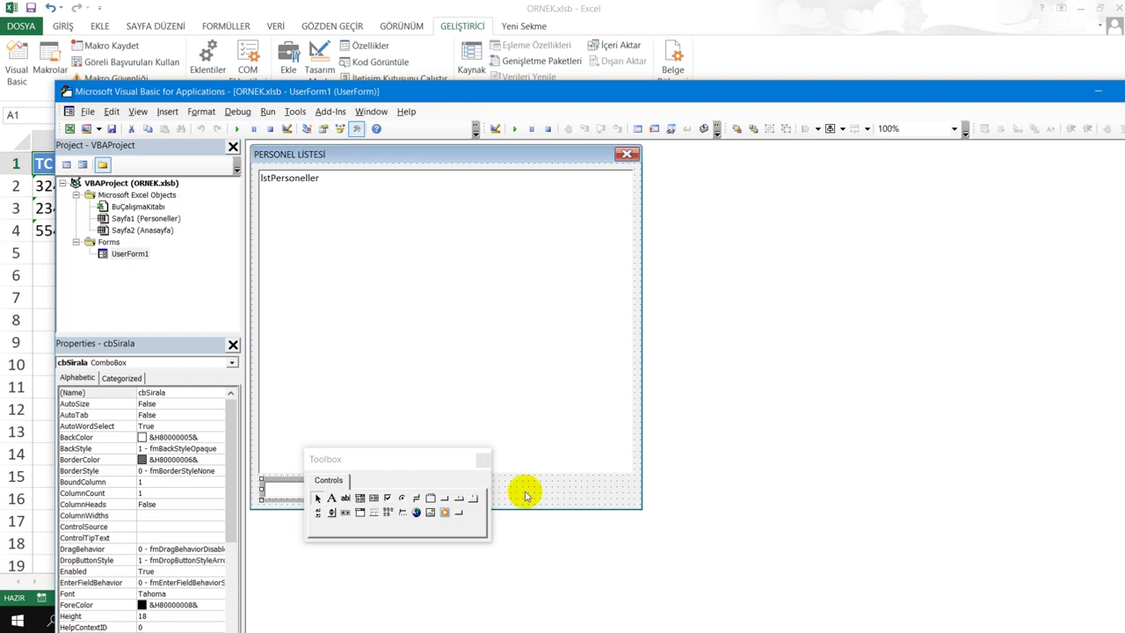
Scroll through the form's code, then return to the cbSirala change-event code.
double_click(513, 491)
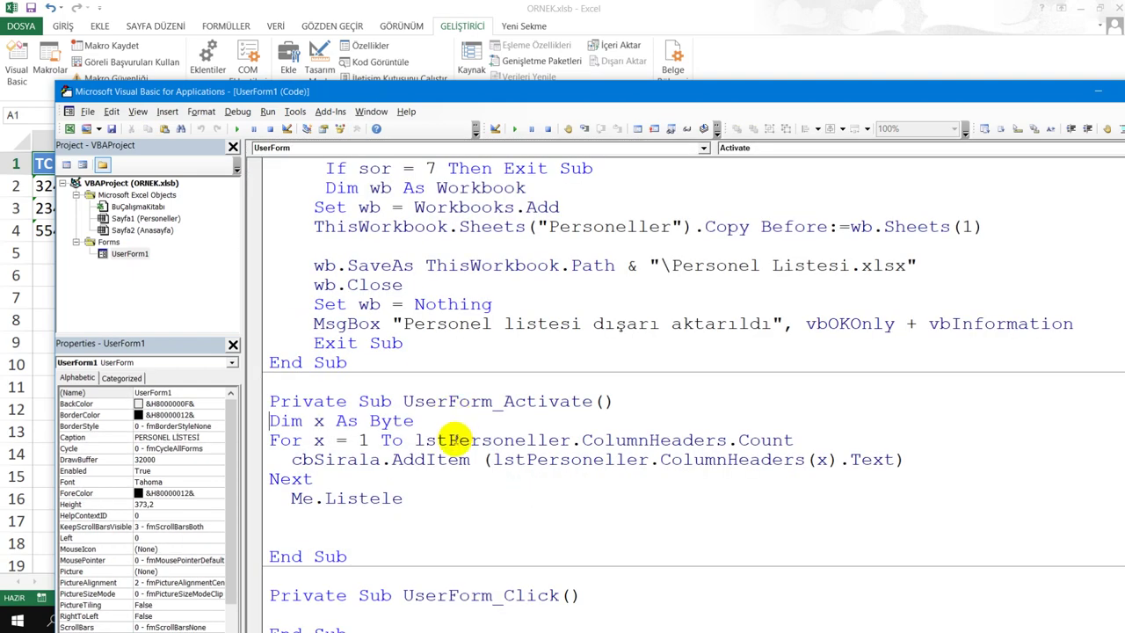
scroll(455, 439, "up", 5)
scroll(460, 409, "up", 5)
scroll(401, 284, "up", 3)
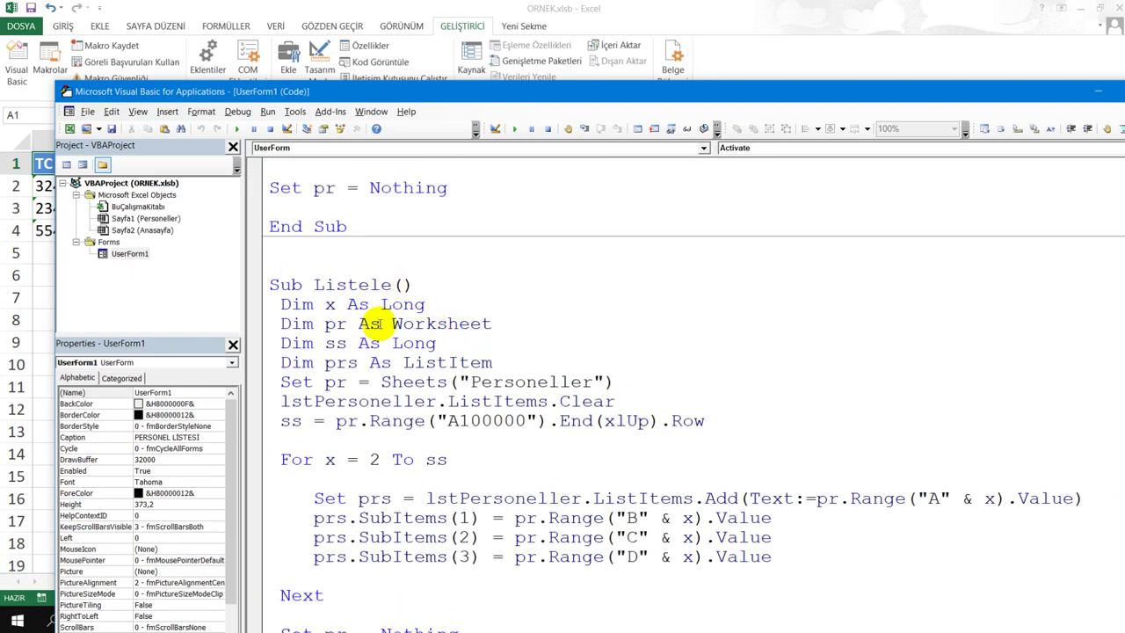
scroll(380, 356, "down", 7)
scroll(369, 365, "down", 2)
scroll(400, 356, "down", 3)
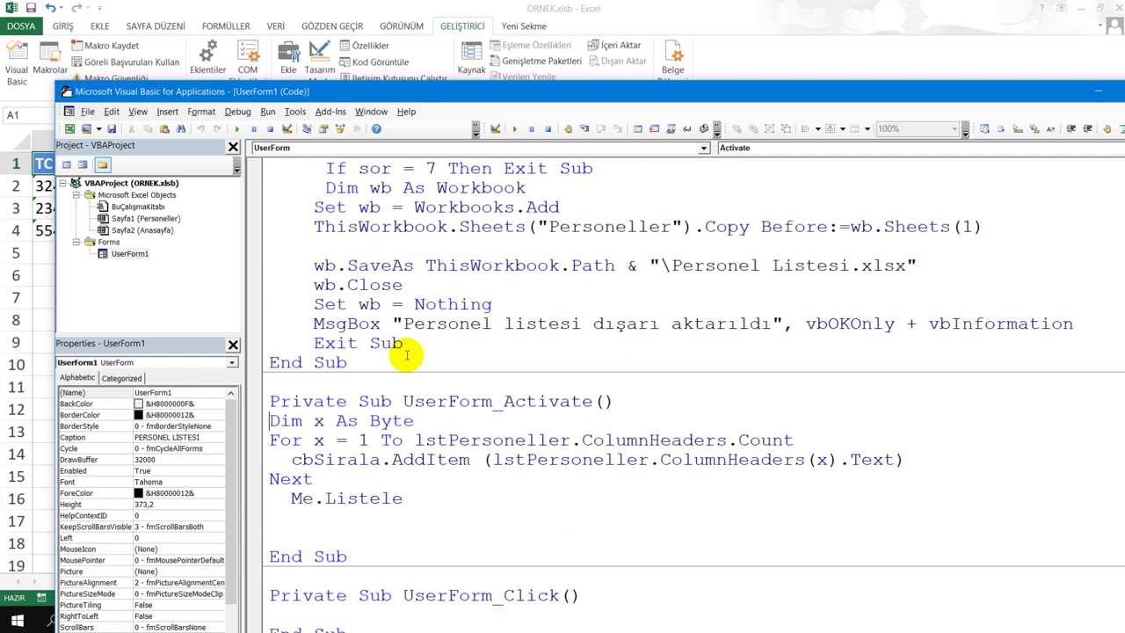
double_click(129, 253)
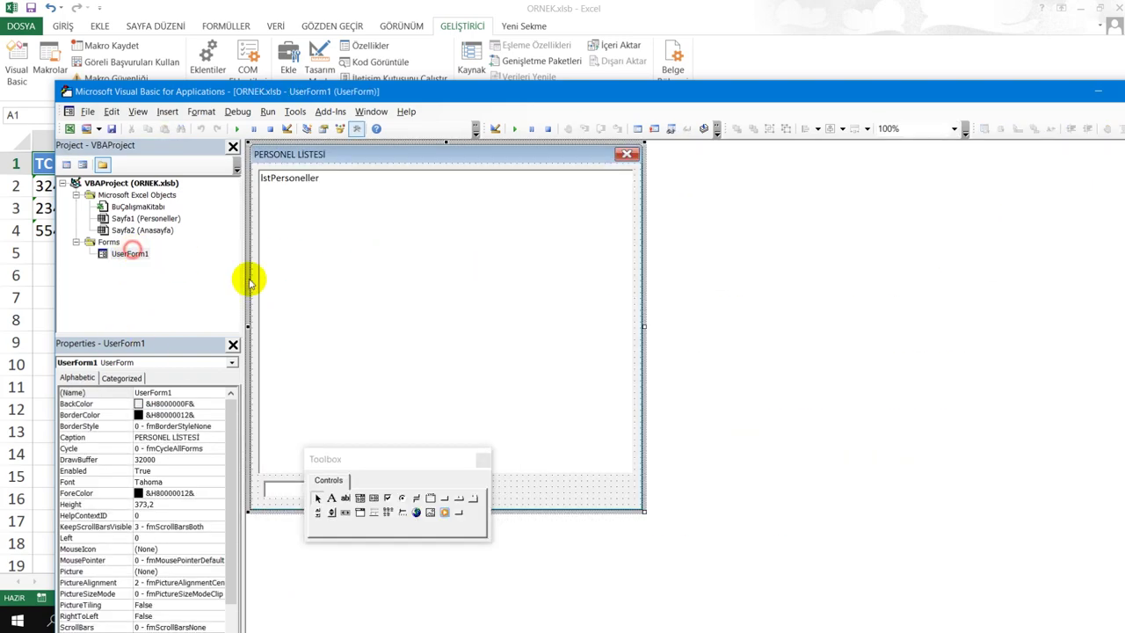
double_click(277, 490)
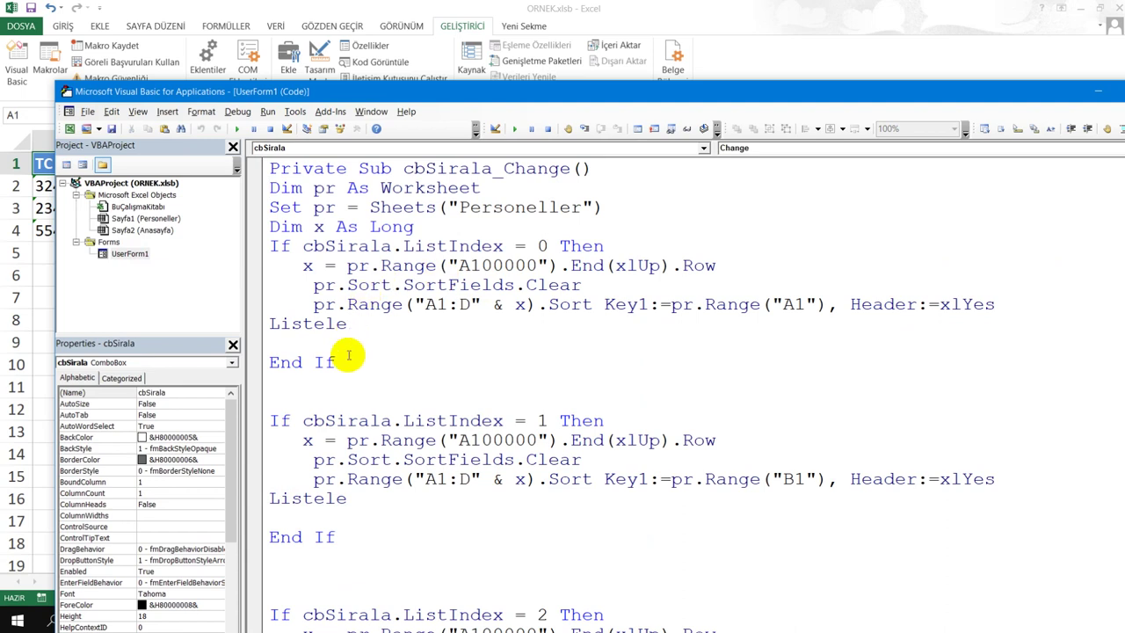
Maximize the editor and delete the ListIndex 1 and 2 sorting blocks.
left_click_drag(337, 360, 251, 234)
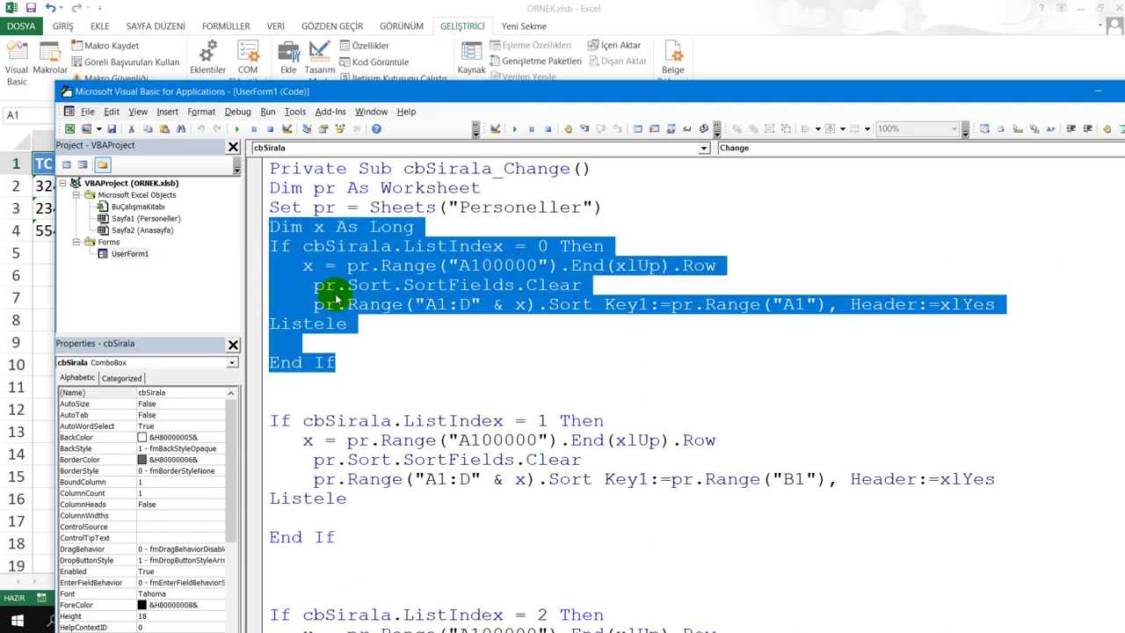
mouse_move(274, 422)
left_mouse_down()
mouse_move(344, 594)
mouse_move(379, 630)
left_mouse_up()
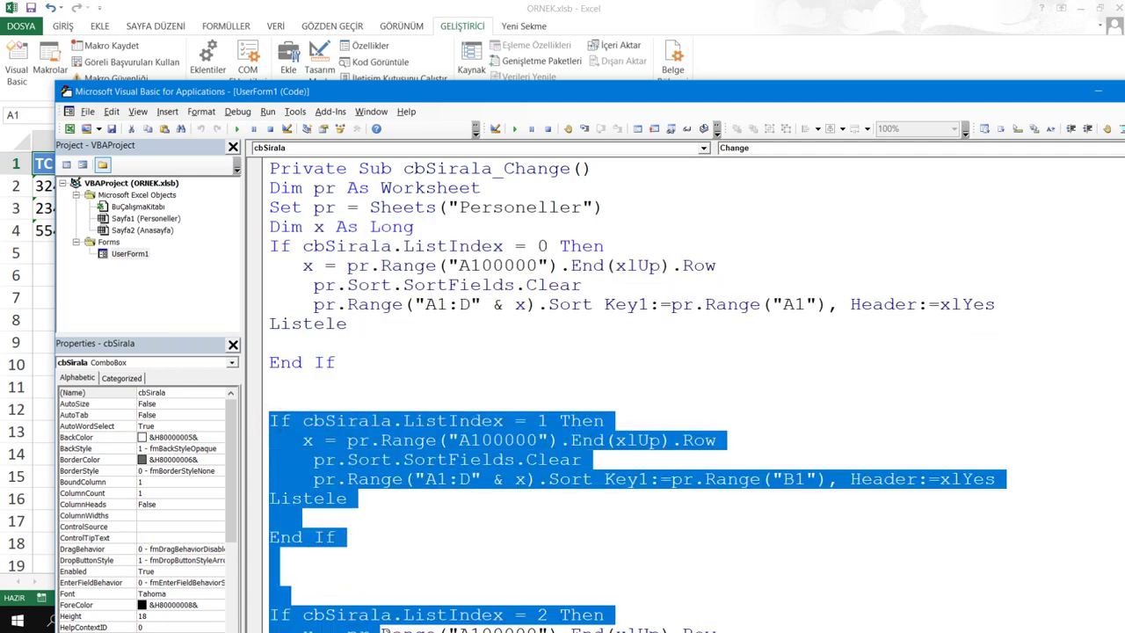
double_click(664, 92)
scroll(384, 304, "down", 2)
scroll(385, 304, "down", 2)
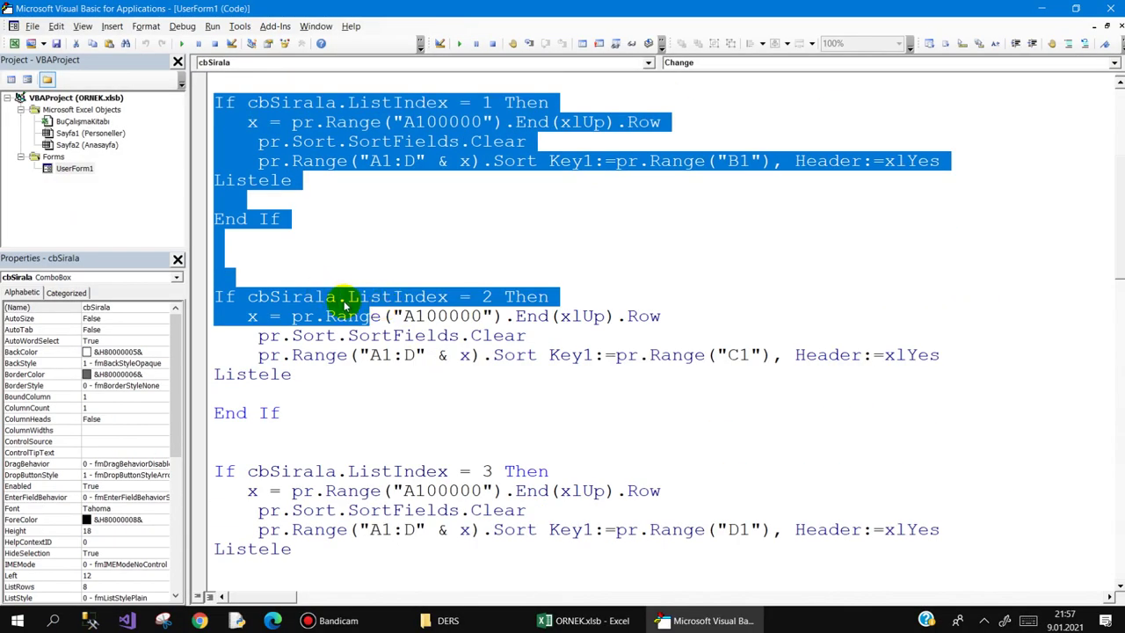
scroll(332, 318, "up", 3)
left_click(282, 193)
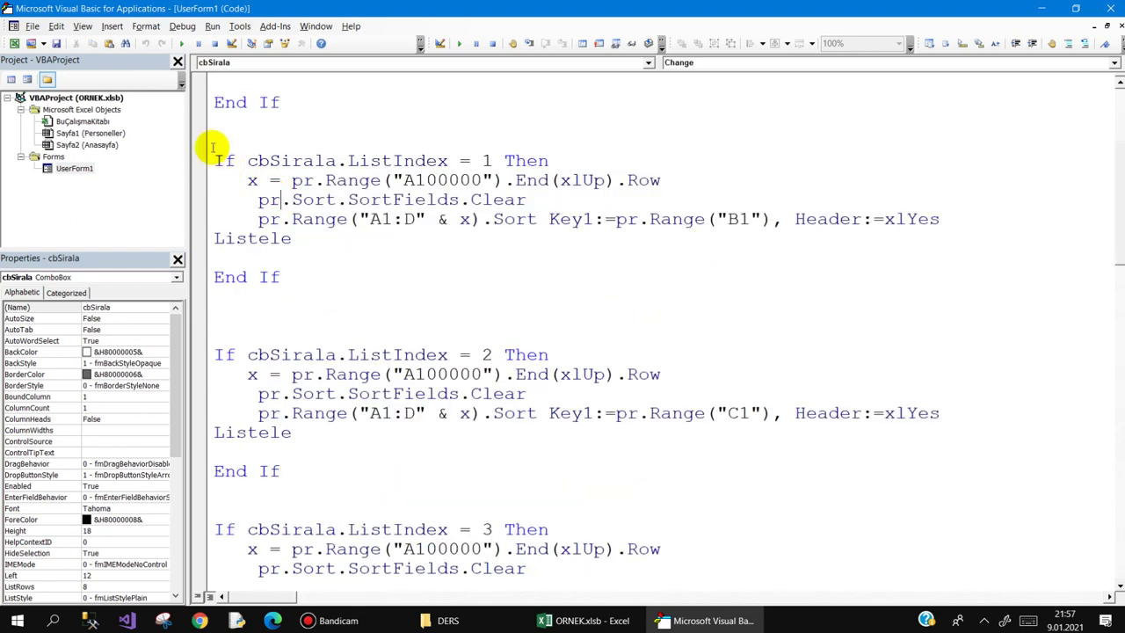
left_click_drag(218, 160, 359, 464)
key("Delete")
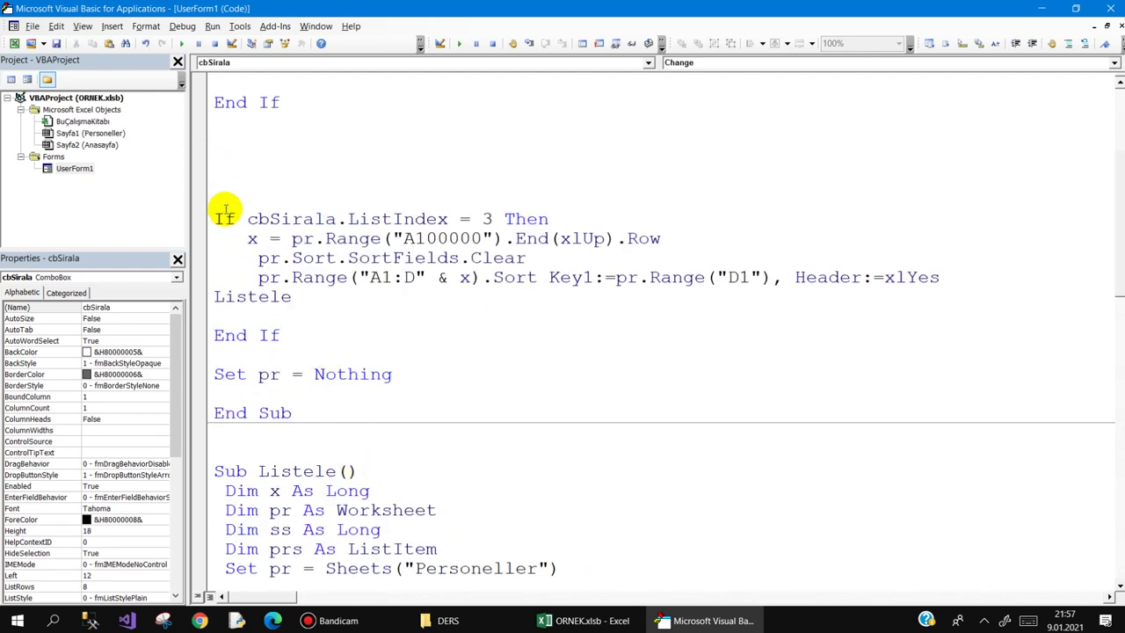
mouse_move(222, 202)
left_mouse_down()
mouse_move(330, 347)
mouse_move(427, 376)
left_mouse_up()
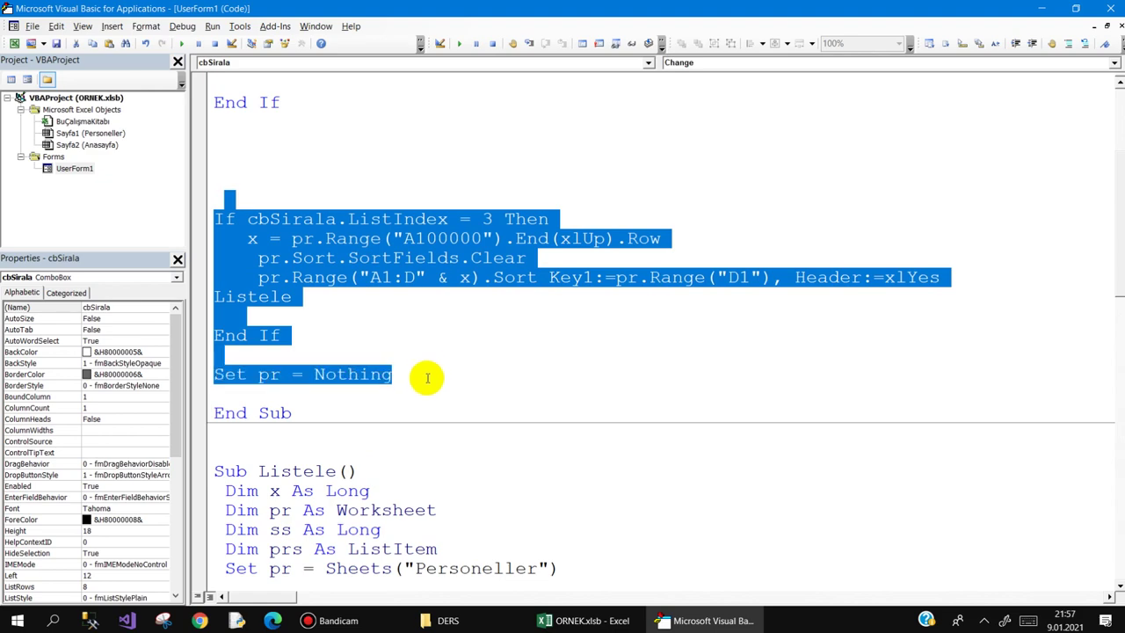
Delete the ListIndex 3 block and add blank lines above the declarations and first If block.
key("Delete")
scroll(425, 278, "up", 4)
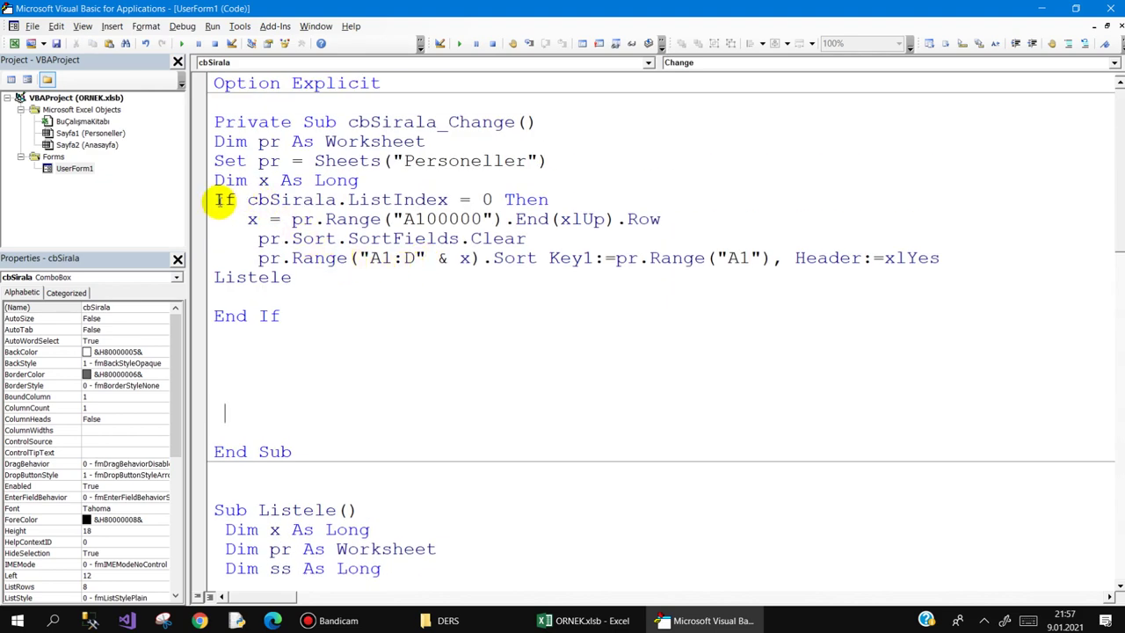
key("Return")
key("Return")
key("Return")
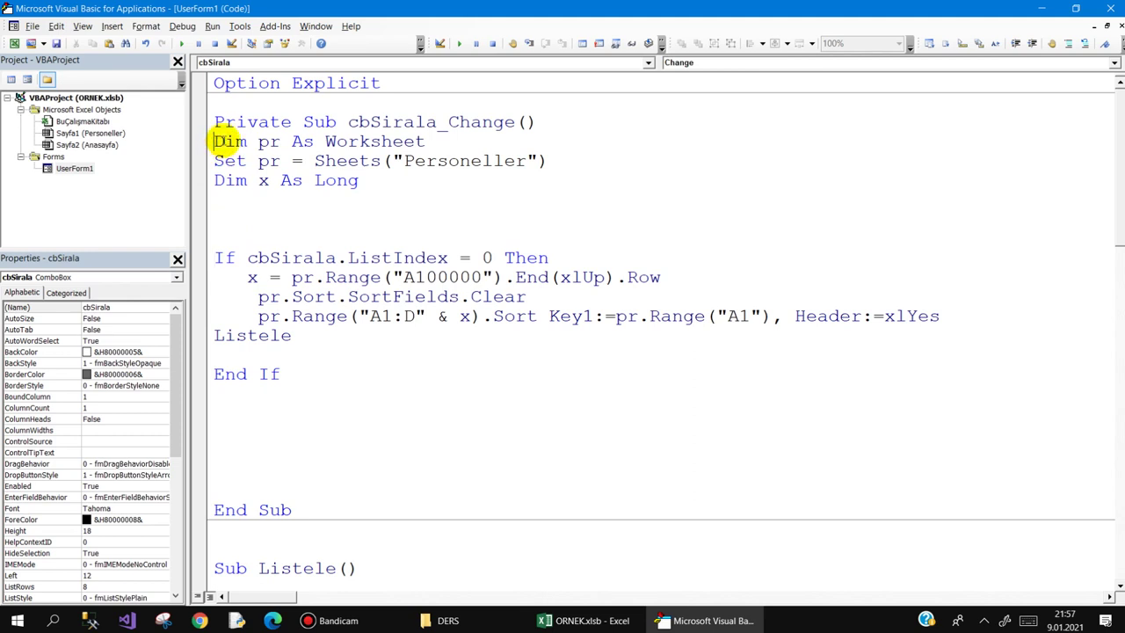
key("Return")
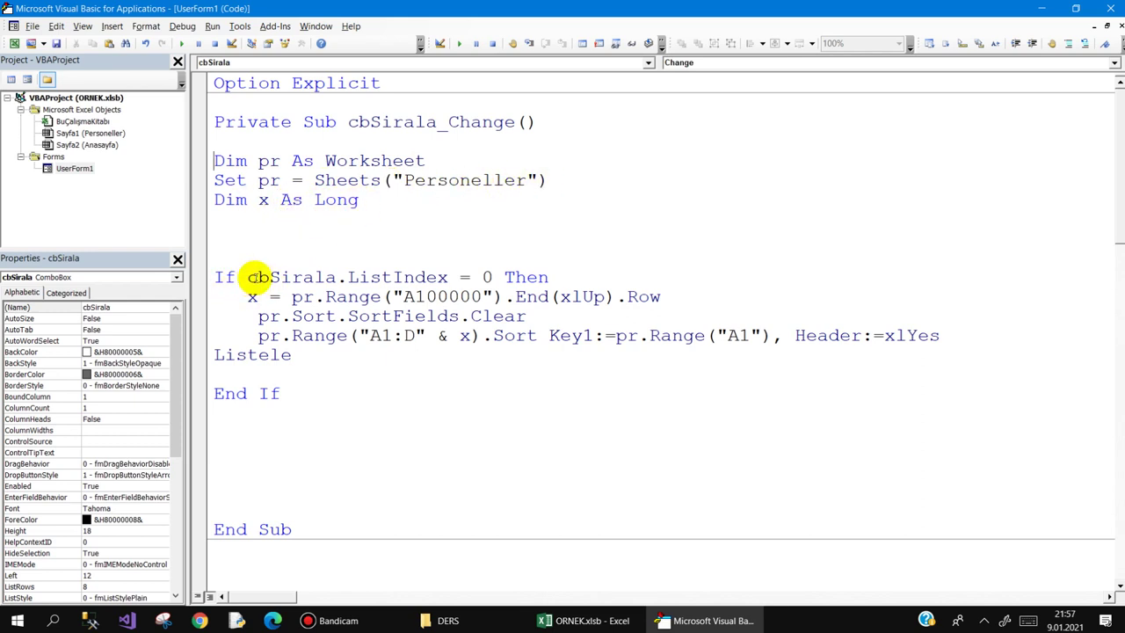
Mark cbSirala in the code and reopen its Change procedure from the UserForm1 design.
left_click_drag(248, 277, 336, 277)
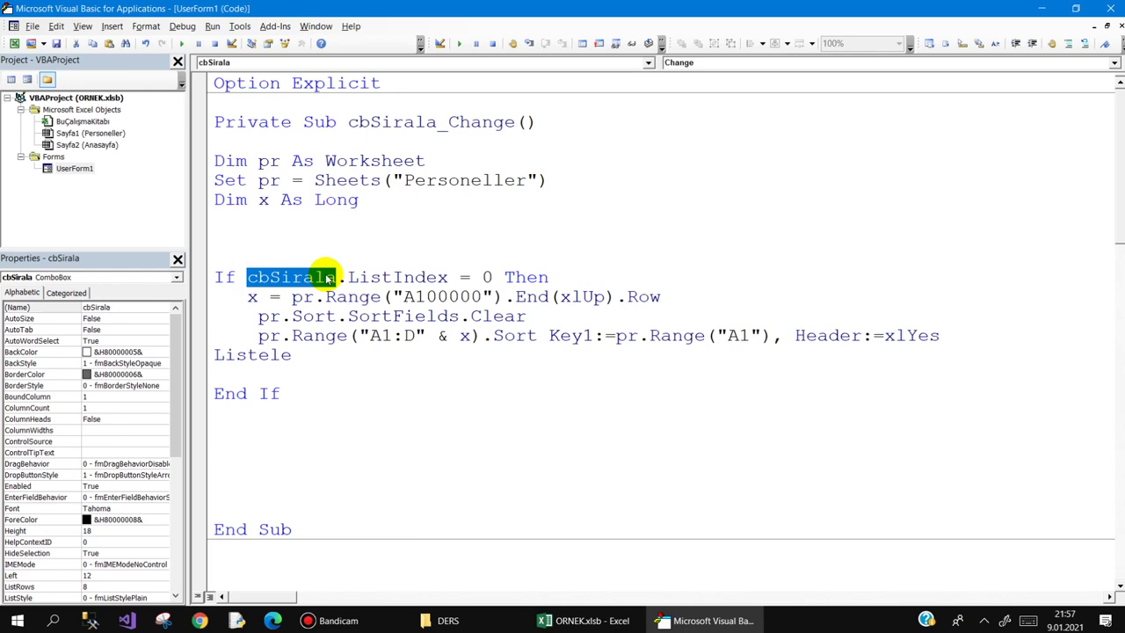
double_click(73, 168)
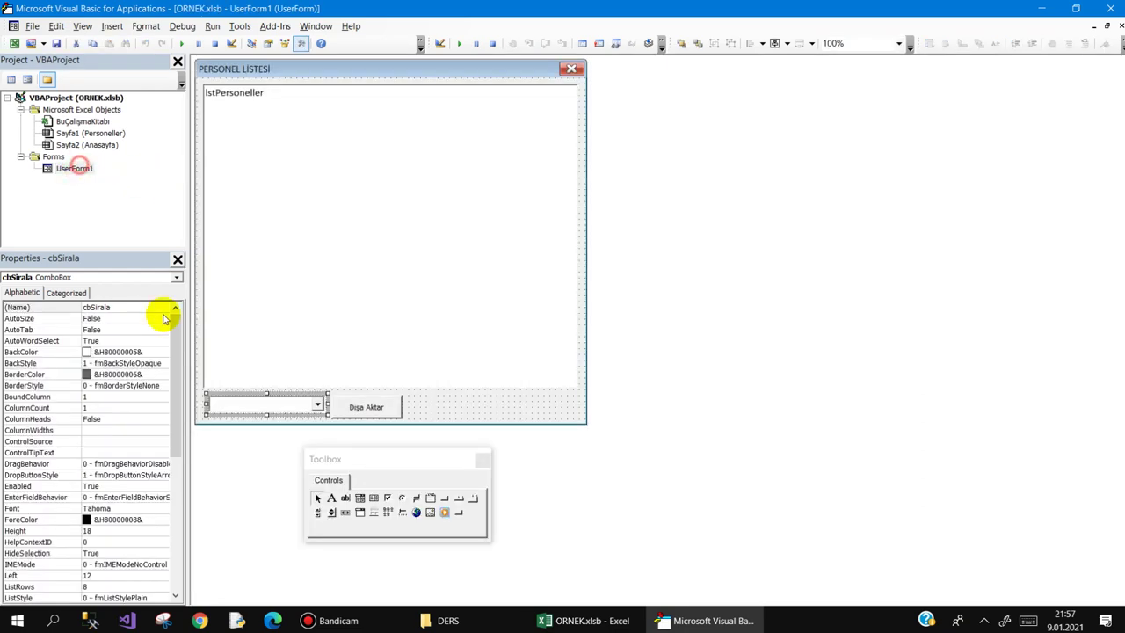
double_click(268, 404)
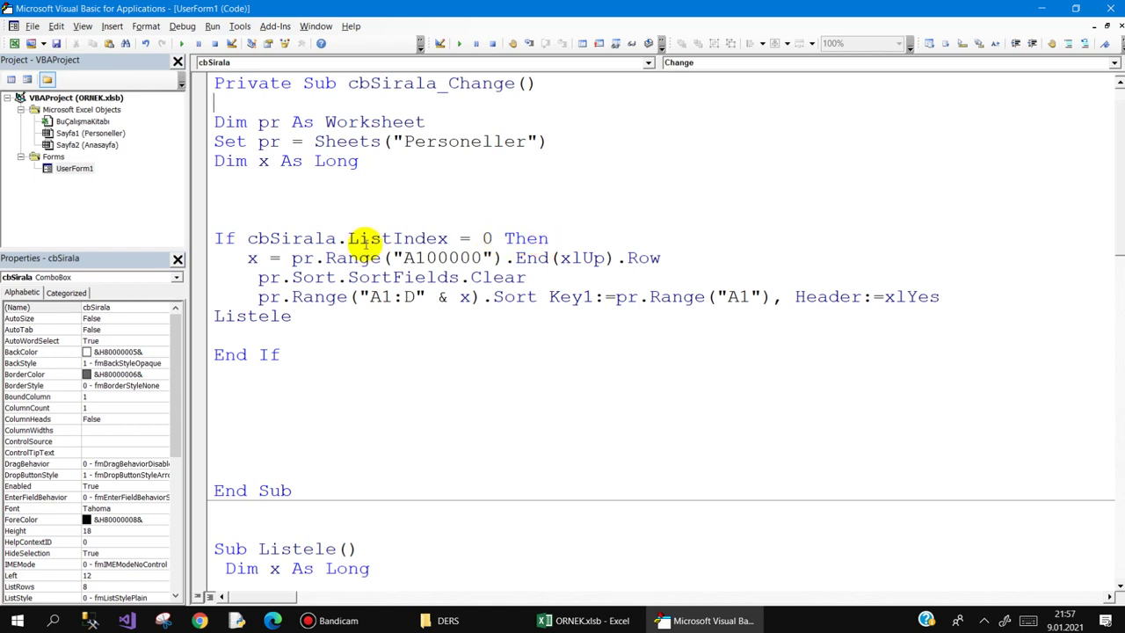
Move the x = last-row line up under Dim x As Long and delete the leftover empty line.
left_click(248, 259)
left_click_drag(249, 259, 676, 256)
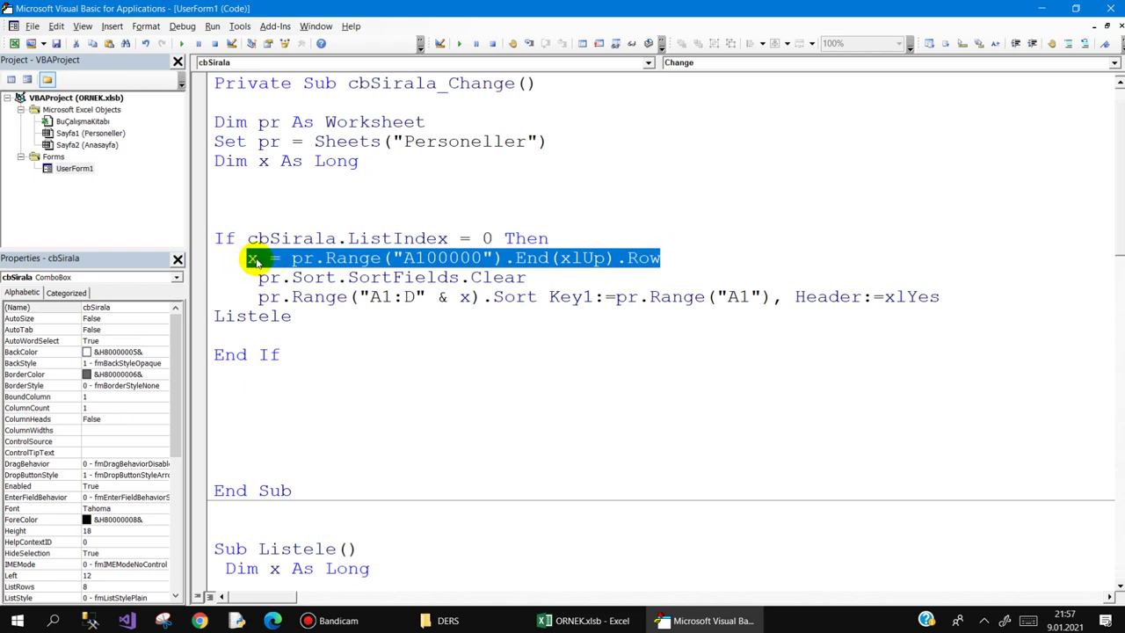
mouse_move(254, 261)
left_mouse_down()
mouse_move(224, 214)
mouse_move(236, 193)
left_mouse_up()
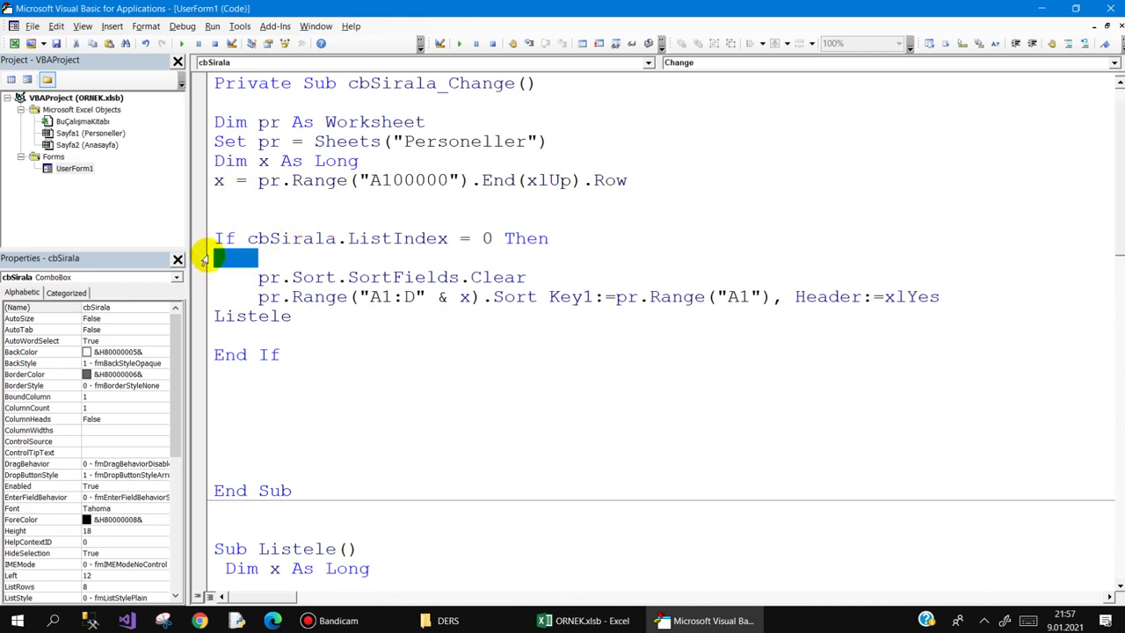
key("Delete")
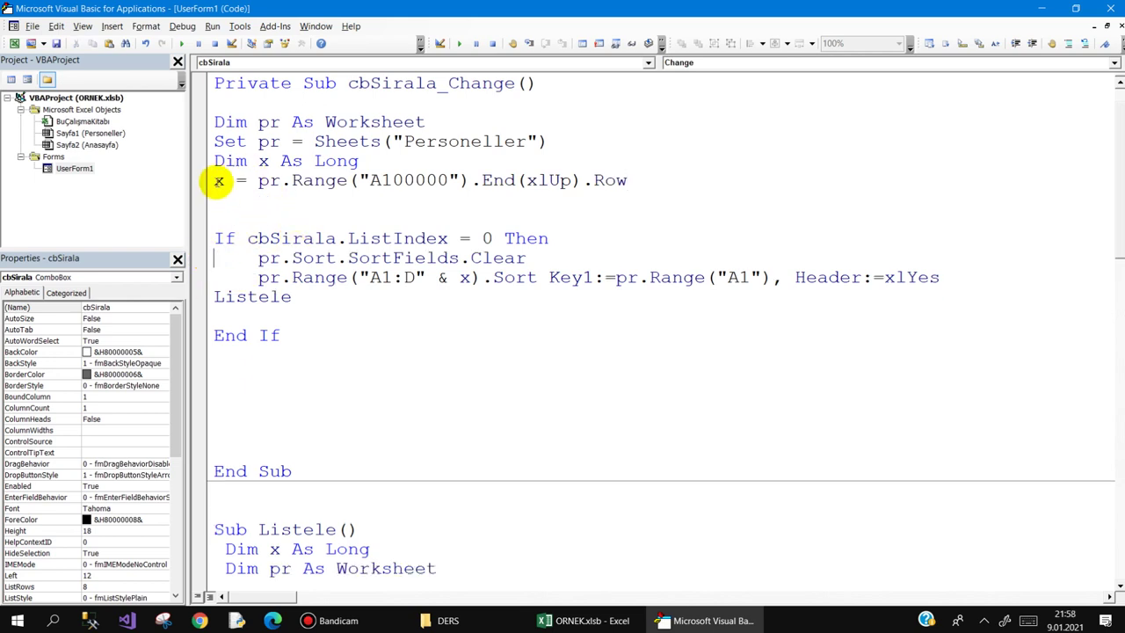
left_click(413, 160)
type("'dolu satır sayısı")
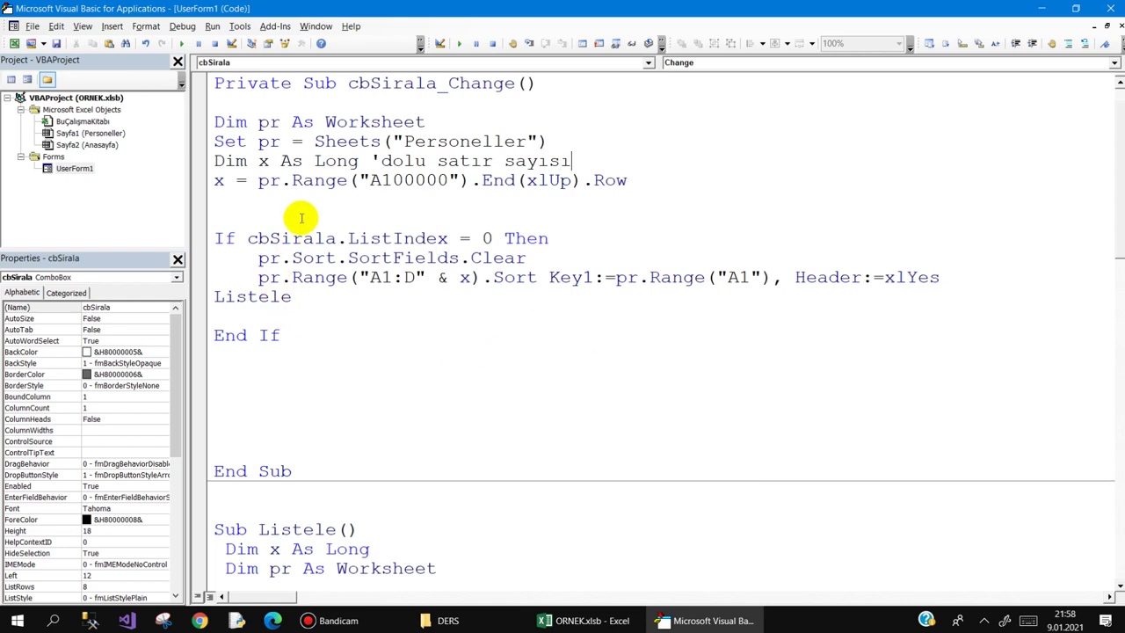
left_click(303, 205)
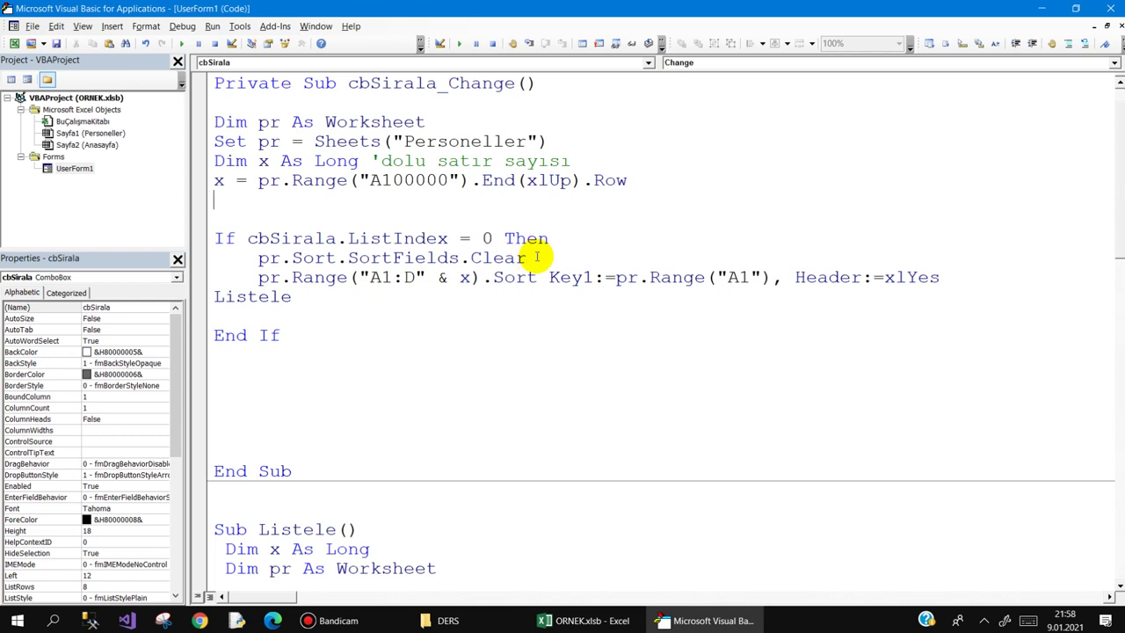
mouse_move(536, 257)
left_mouse_down()
mouse_move(257, 258)
mouse_move(378, 277)
mouse_move(951, 274)
left_mouse_up()
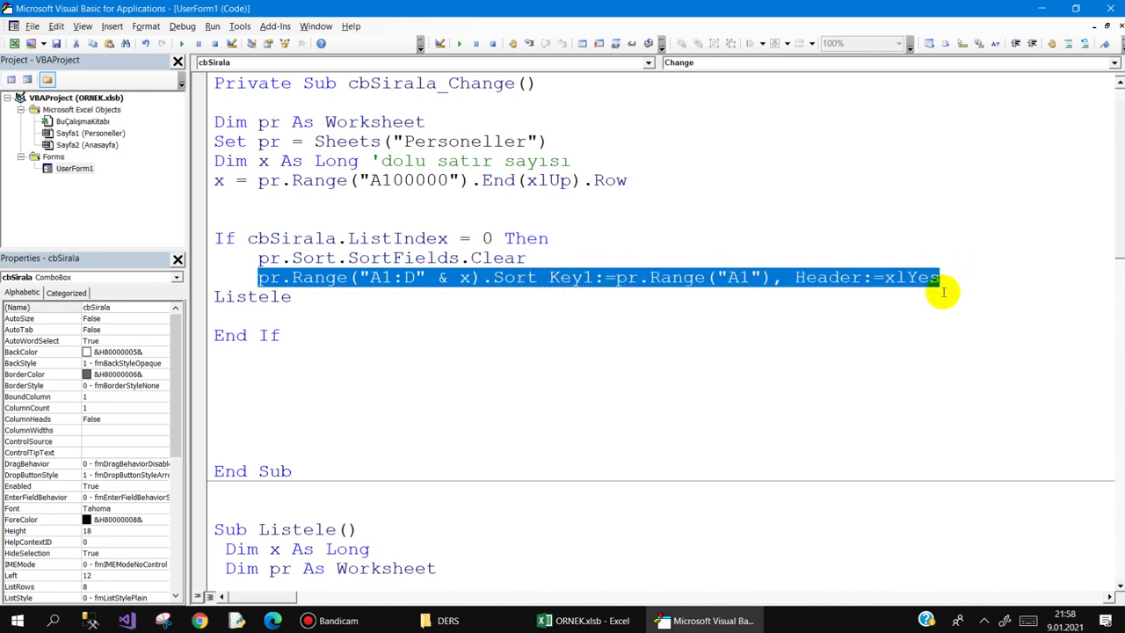
left_click(250, 299)
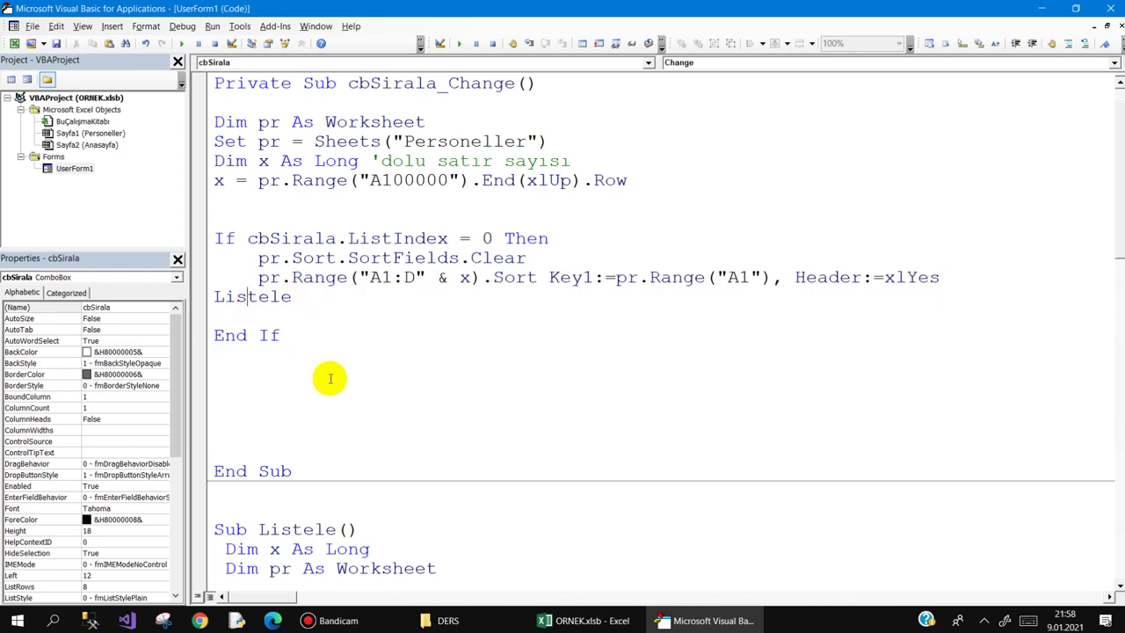
Delete the extra blank line before End Sub in the Listele procedure.
scroll(329, 377, "down", 5)
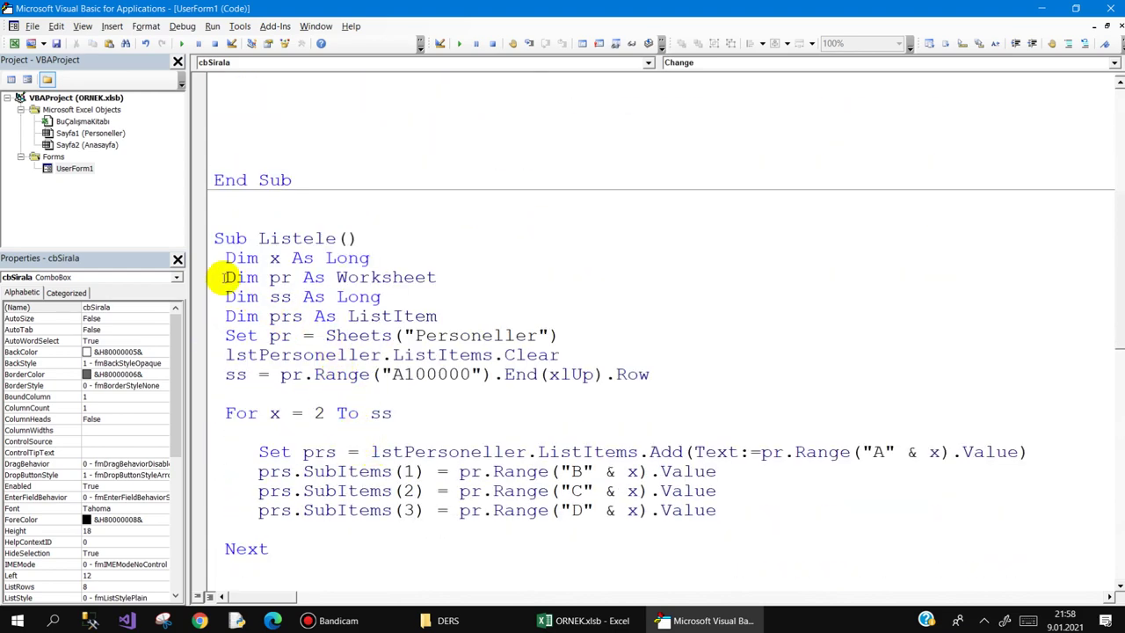
mouse_move(220, 260)
left_mouse_down()
mouse_move(770, 510)
mouse_move(778, 527)
left_mouse_up()
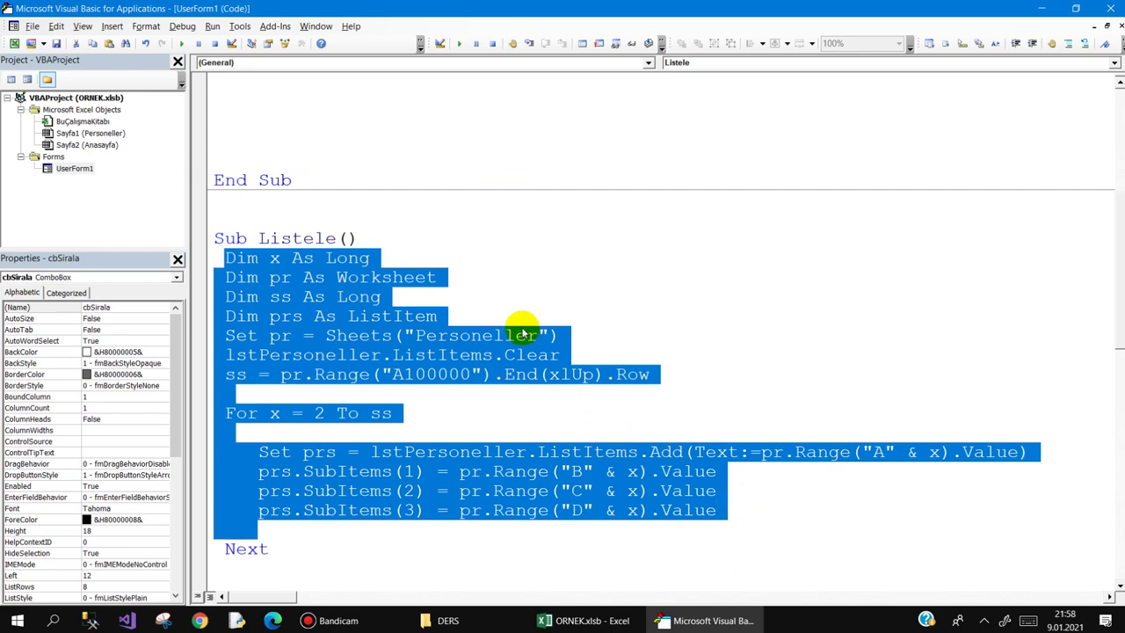
scroll(492, 337, "down", 3)
scroll(497, 321, "up", 2)
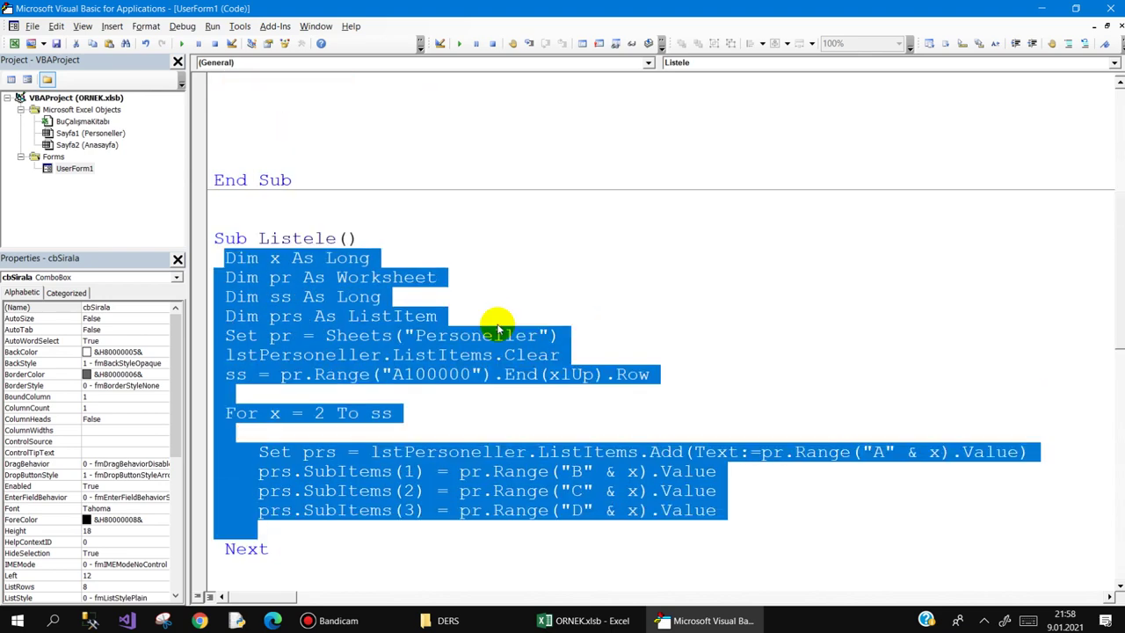
scroll(498, 327, "down", 1)
left_click(477, 427)
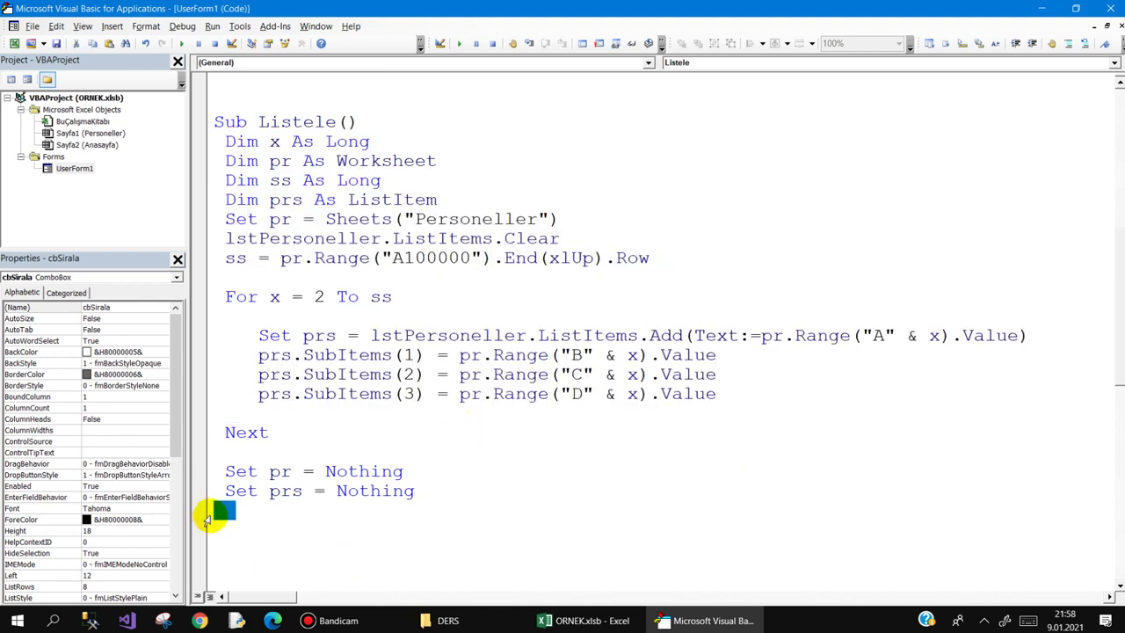
key("BackSpace")
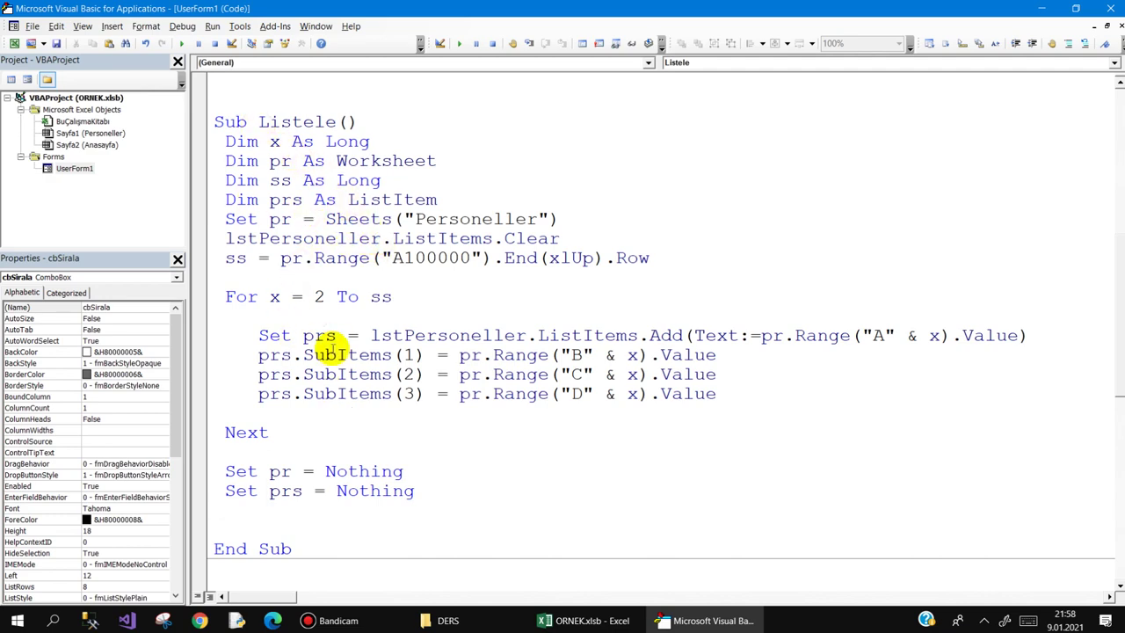
scroll(373, 300, "up", 7)
scroll(363, 304, "up", 1)
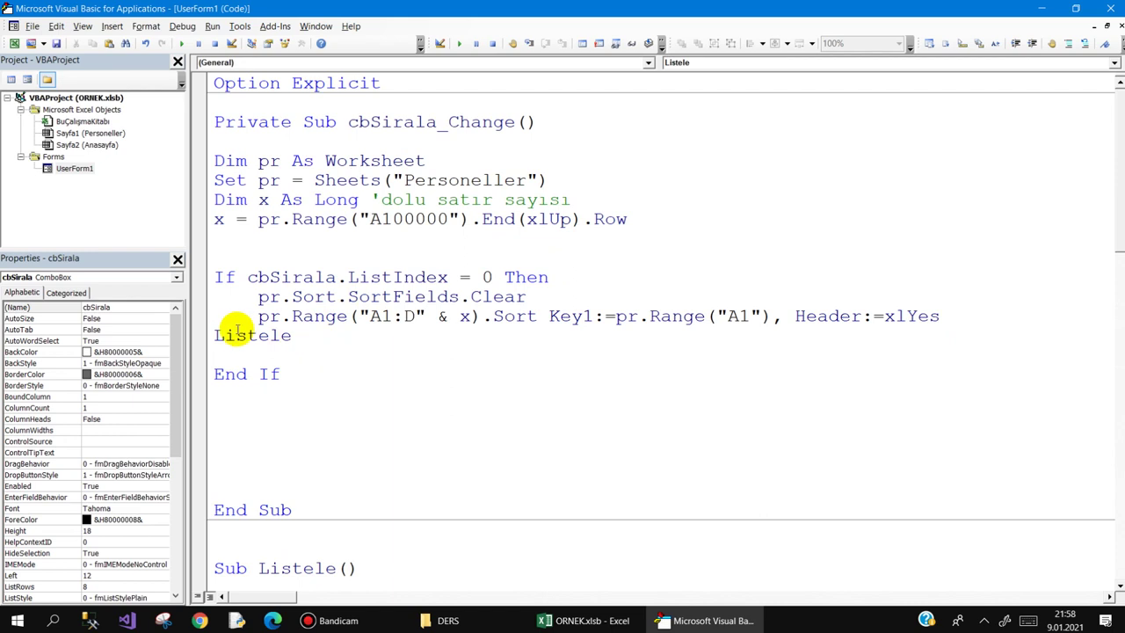
Copy the If…End If sort block and paste a copy for ListIndex 1 sorting by B1.
left_click_drag(215, 279, 303, 373)
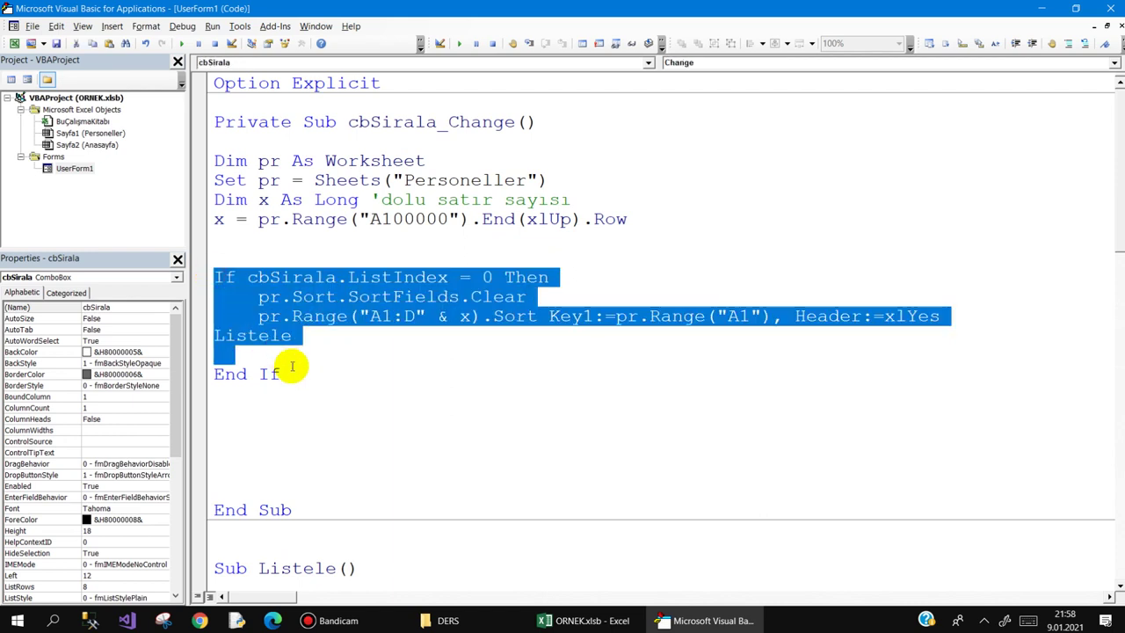
right_click(295, 291)
left_click(327, 316)
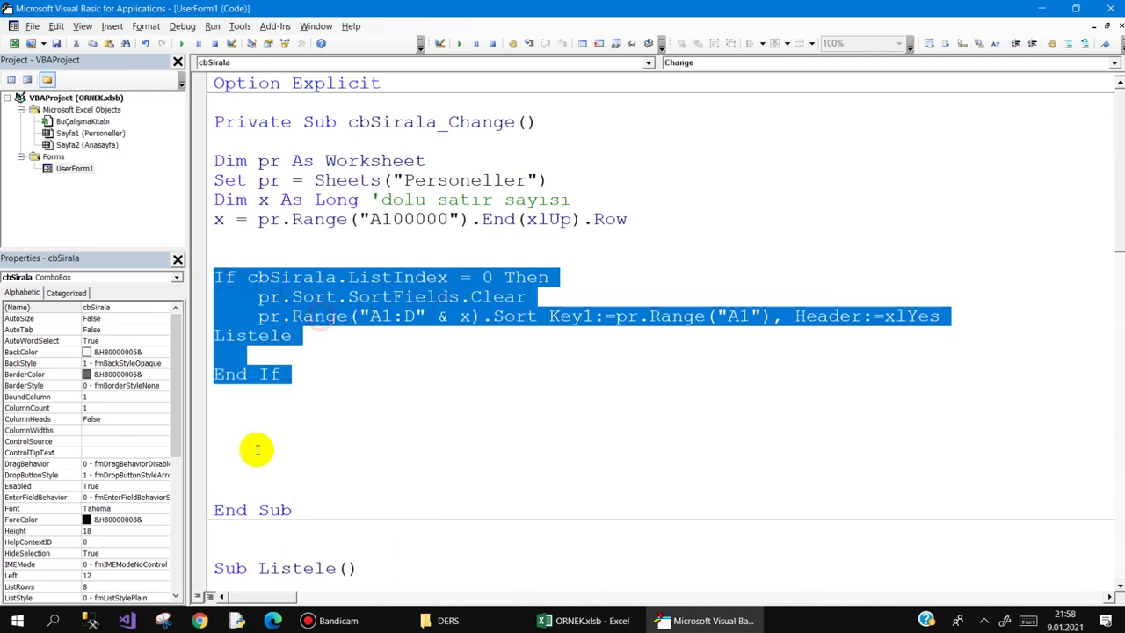
left_click(220, 413)
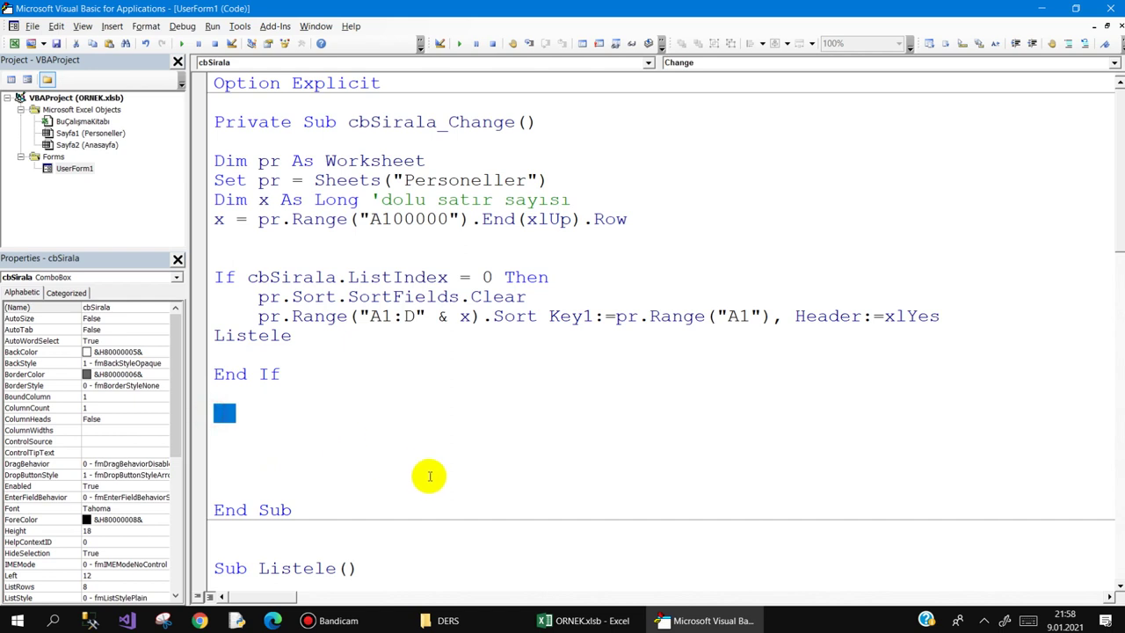
key("ctrl+v")
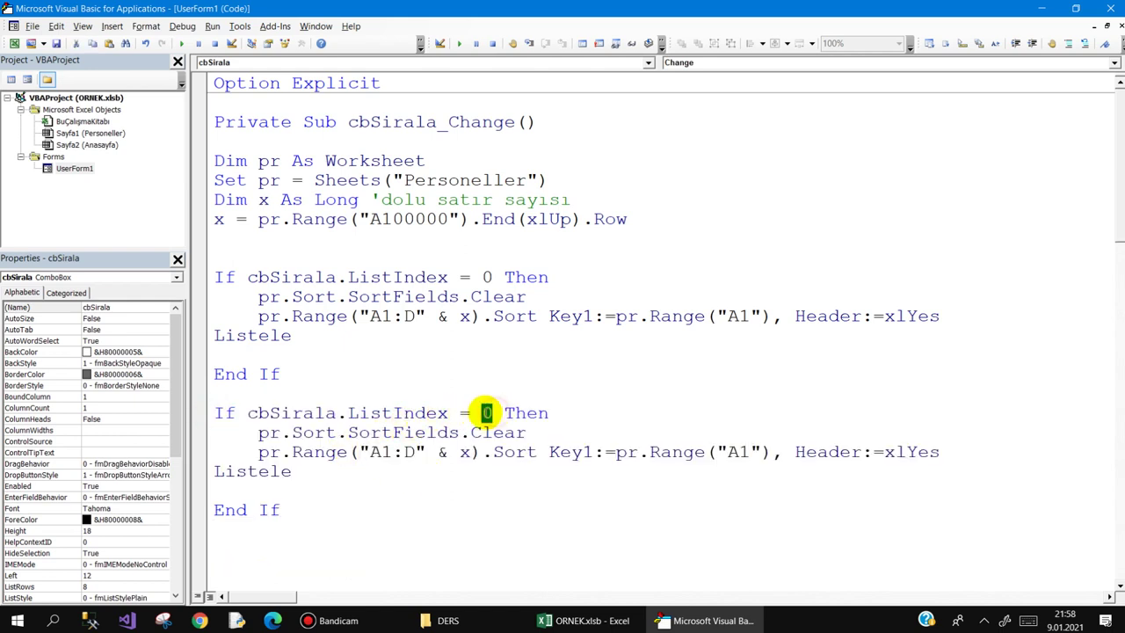
type("1")
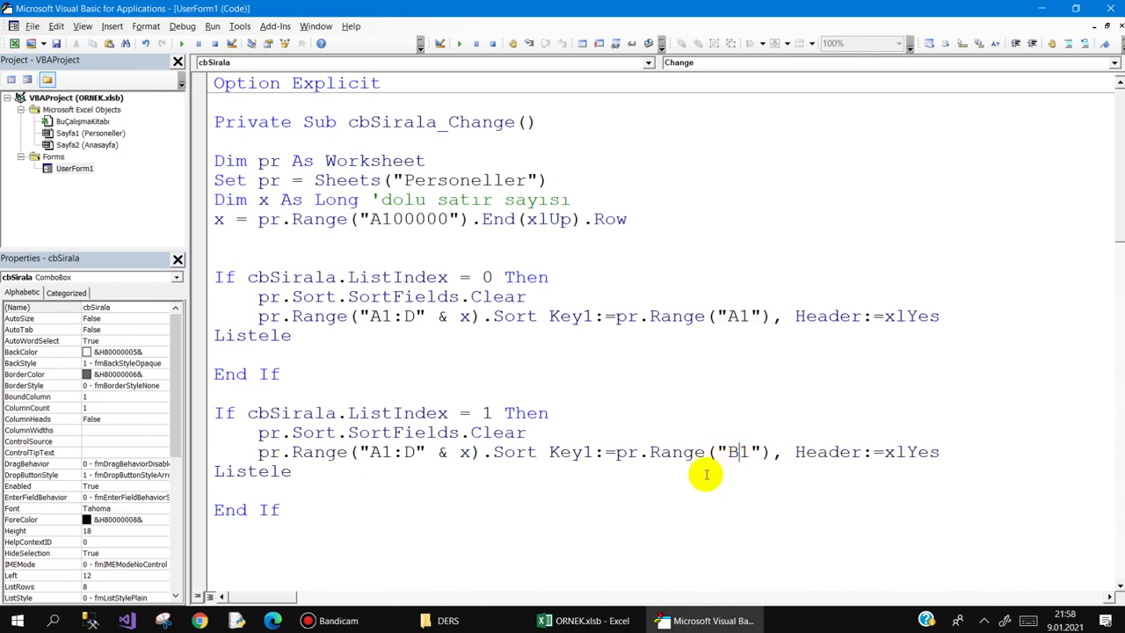
Paste two more copies set to ListIndex 2 sorting by C1 and ListIndex 3 by D1.
scroll(311, 515, "down", 3)
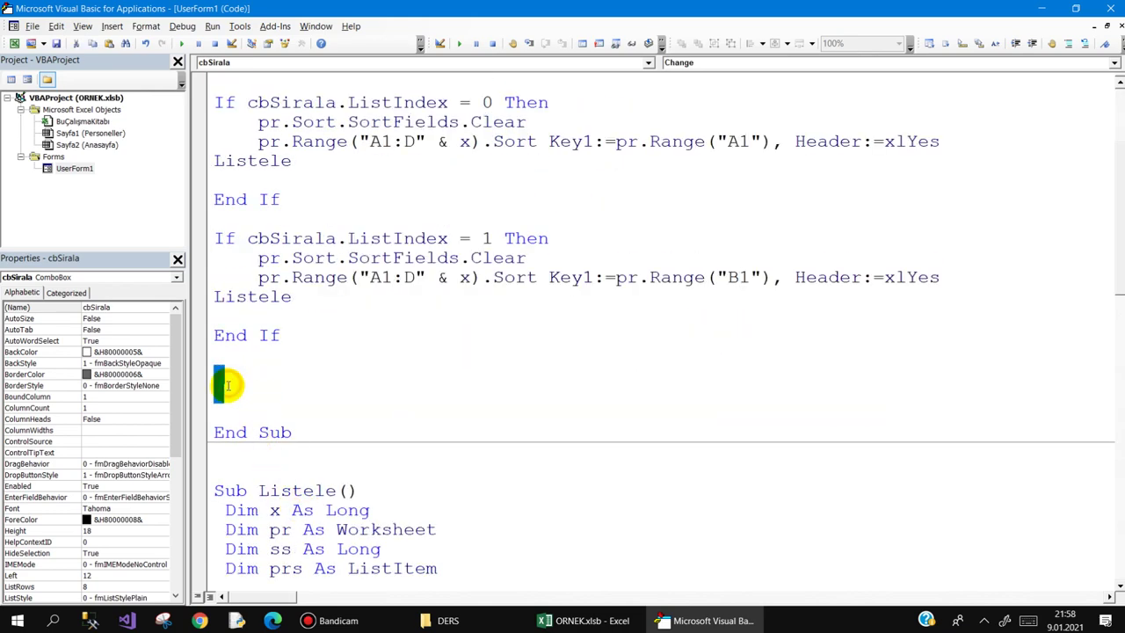
key("ctrl+v")
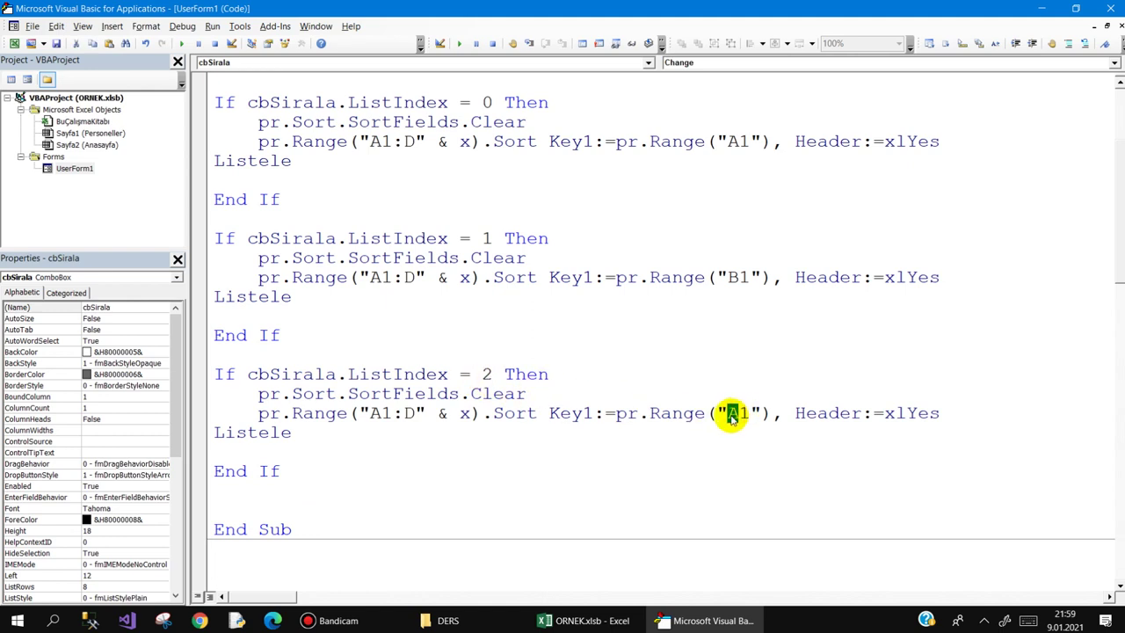
type("C")
key("Return")
key("Return")
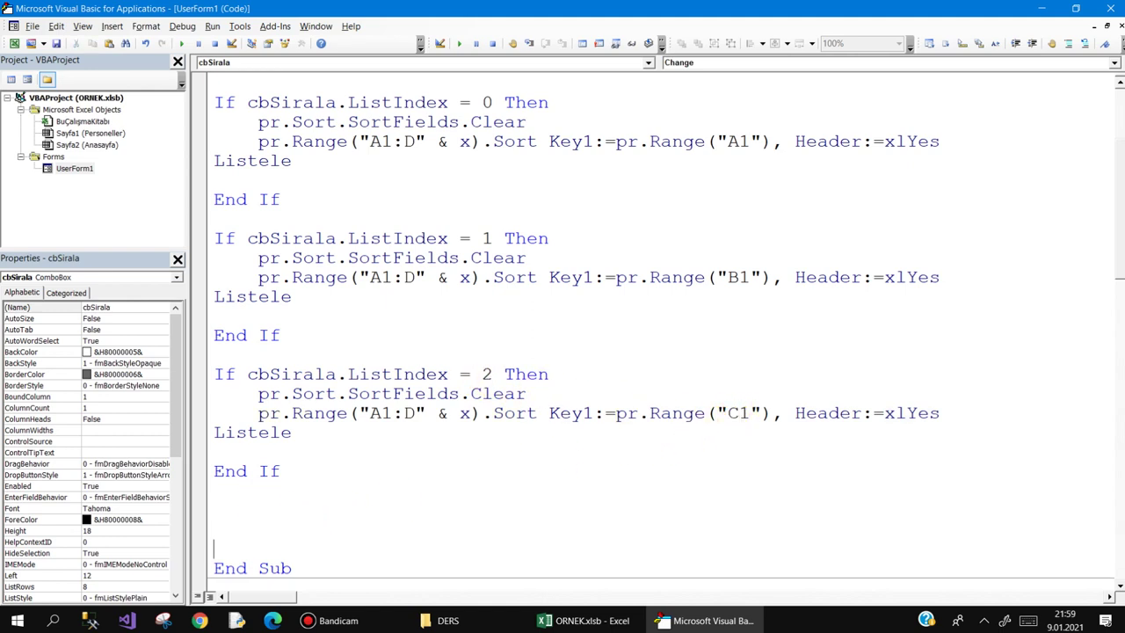
key("ctrl+v")
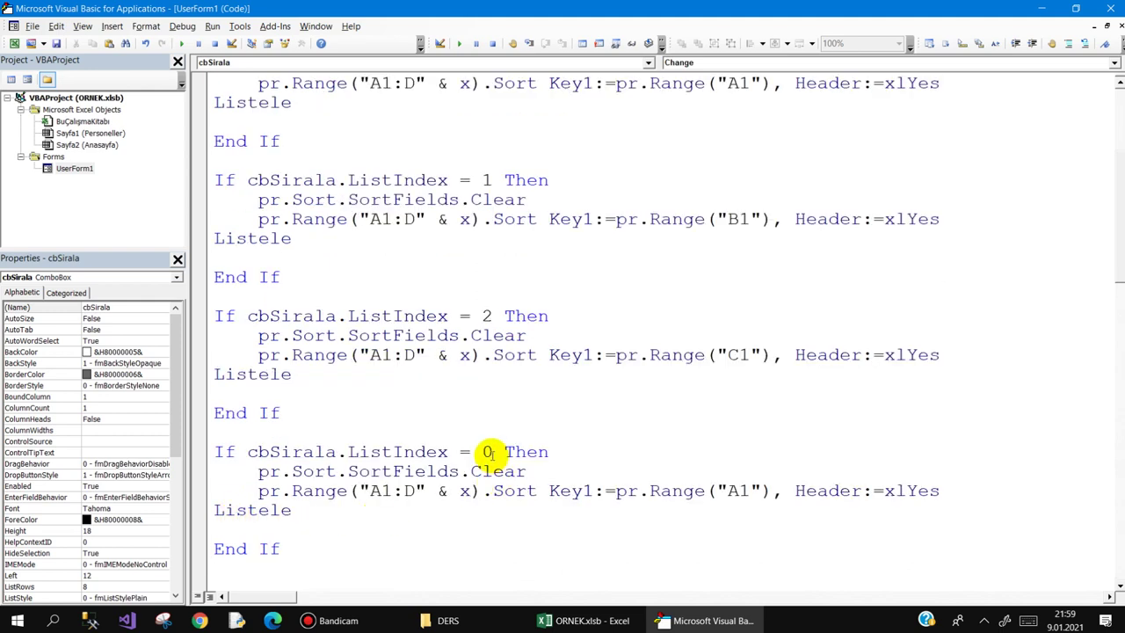
type("3")
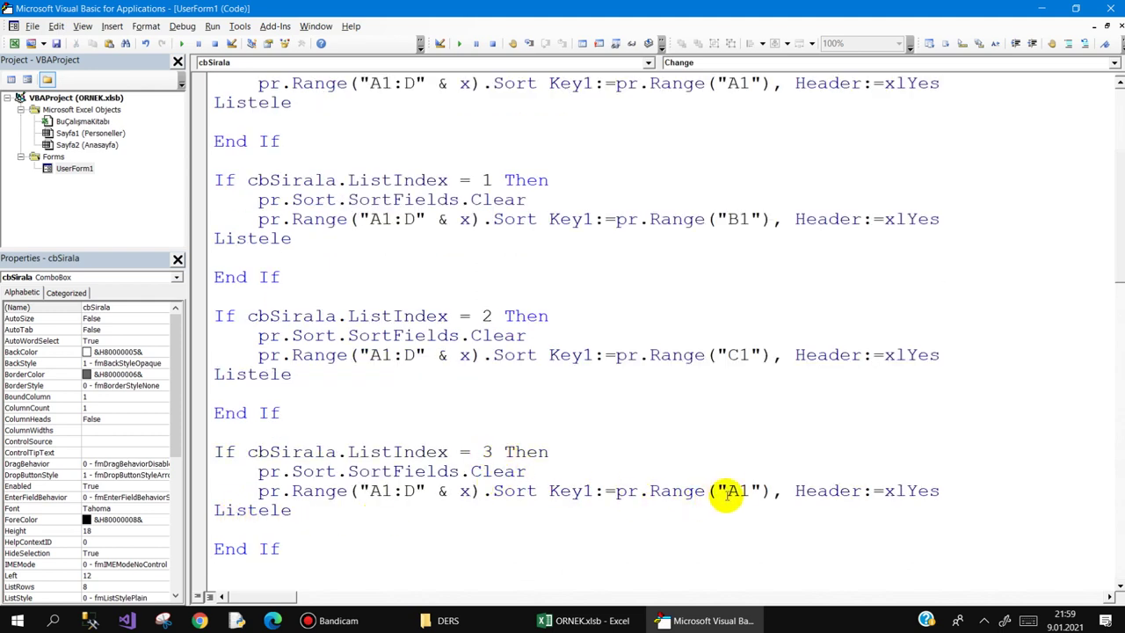
type("D")
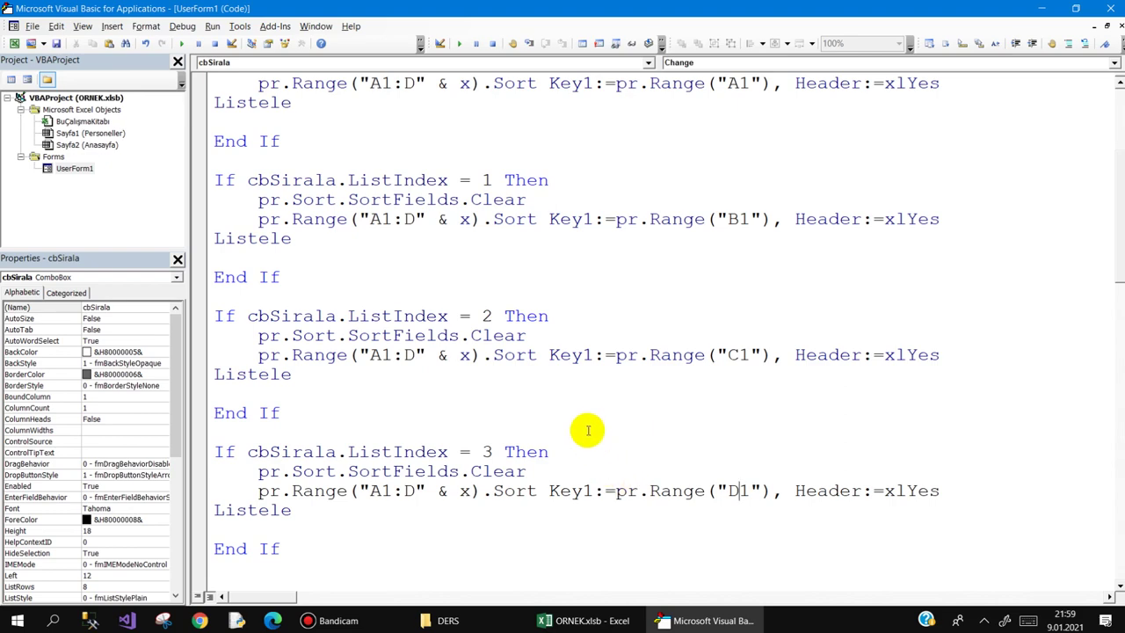
scroll(585, 431, "down", 5)
scroll(576, 428, "down", 2)
scroll(576, 428, "down", 3)
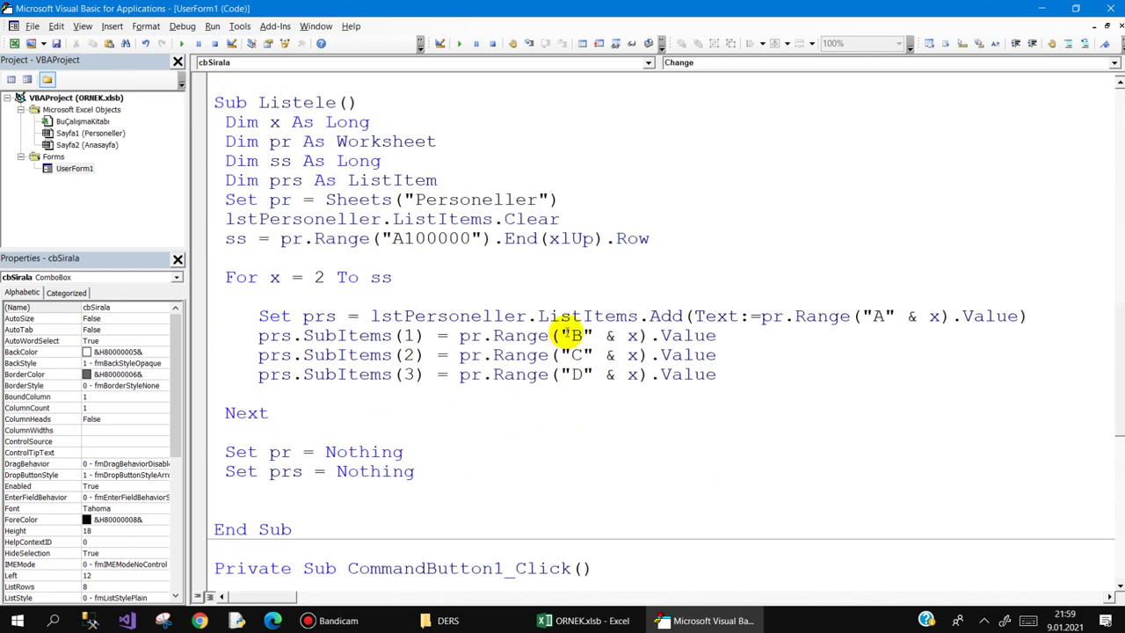
Open the Dışa Aktar button's code and remove the extra indent before Dim wb As Workbook.
left_click_drag(225, 122, 548, 478)
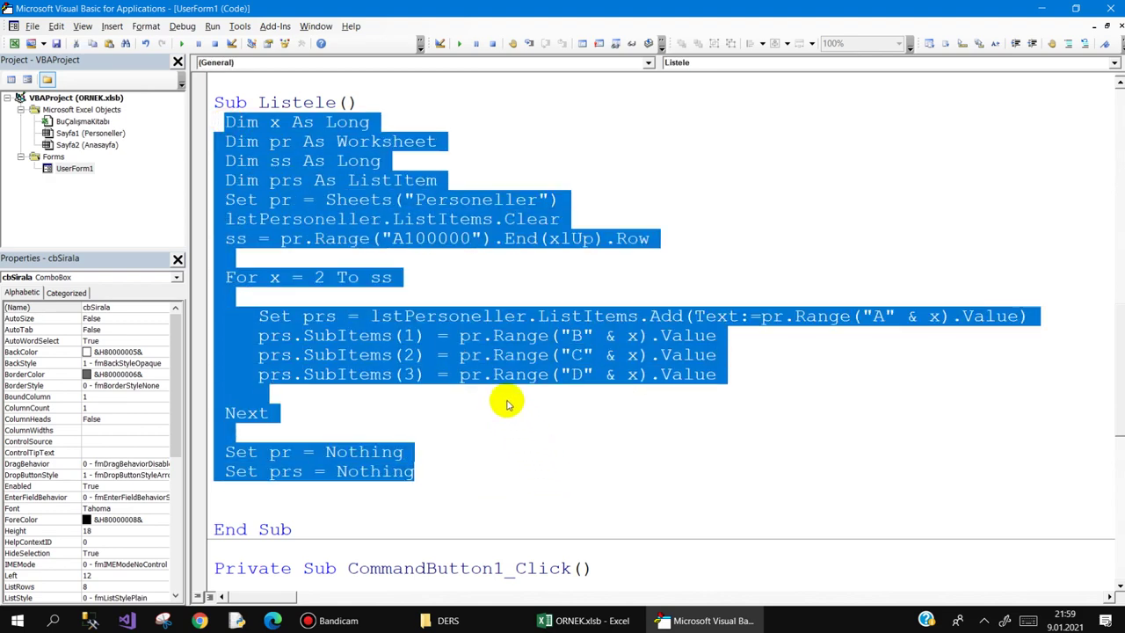
double_click(74, 168)
left_click(446, 404)
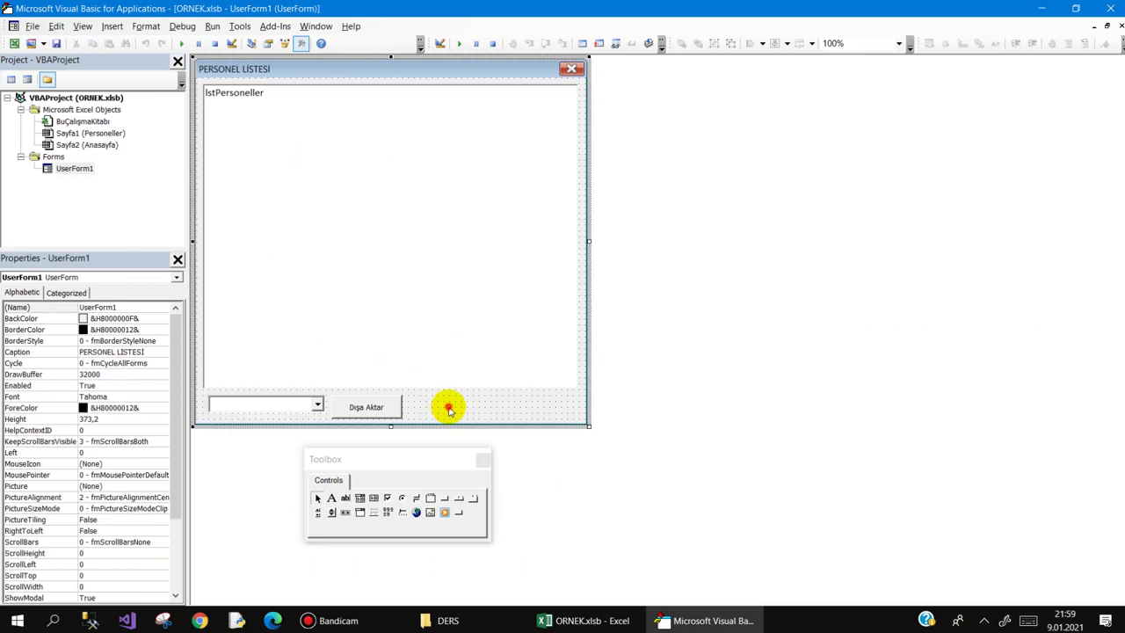
double_click(361, 406)
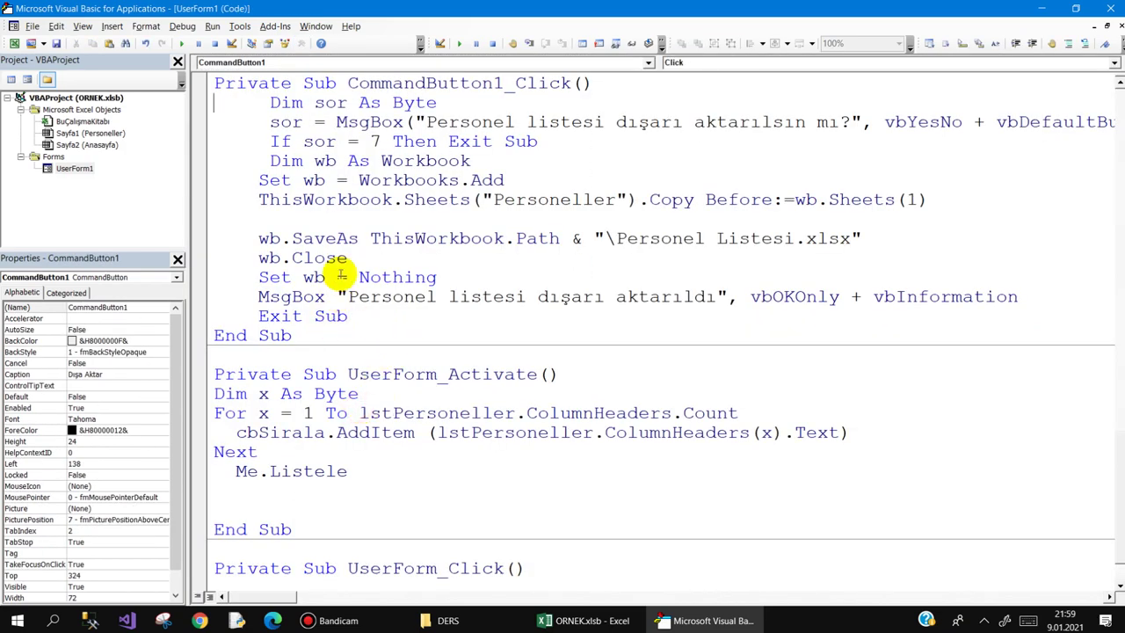
mouse_move(269, 102)
left_mouse_down()
mouse_move(854, 121)
mouse_move(749, 131)
left_mouse_up()
left_click(264, 123)
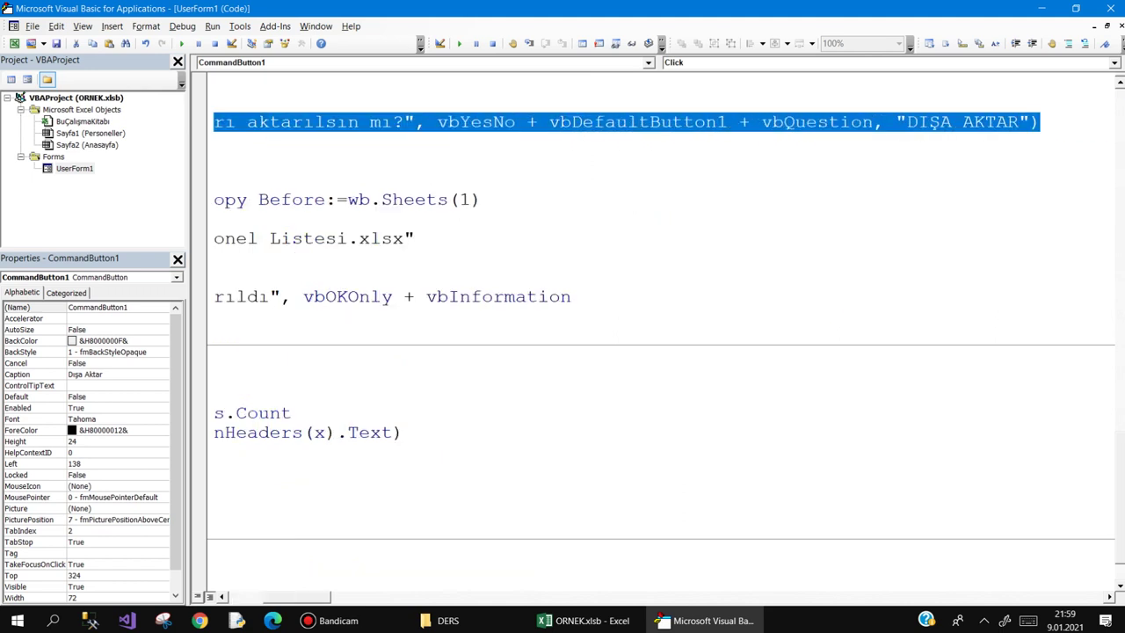
left_click(749, 130)
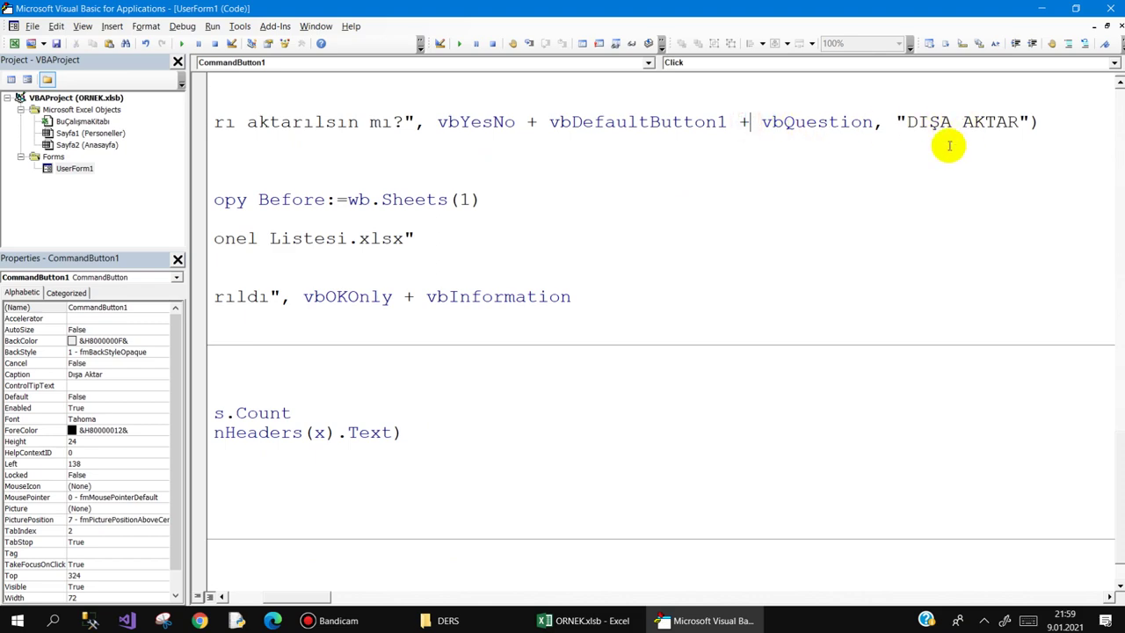
left_click_drag(316, 596, 264, 597)
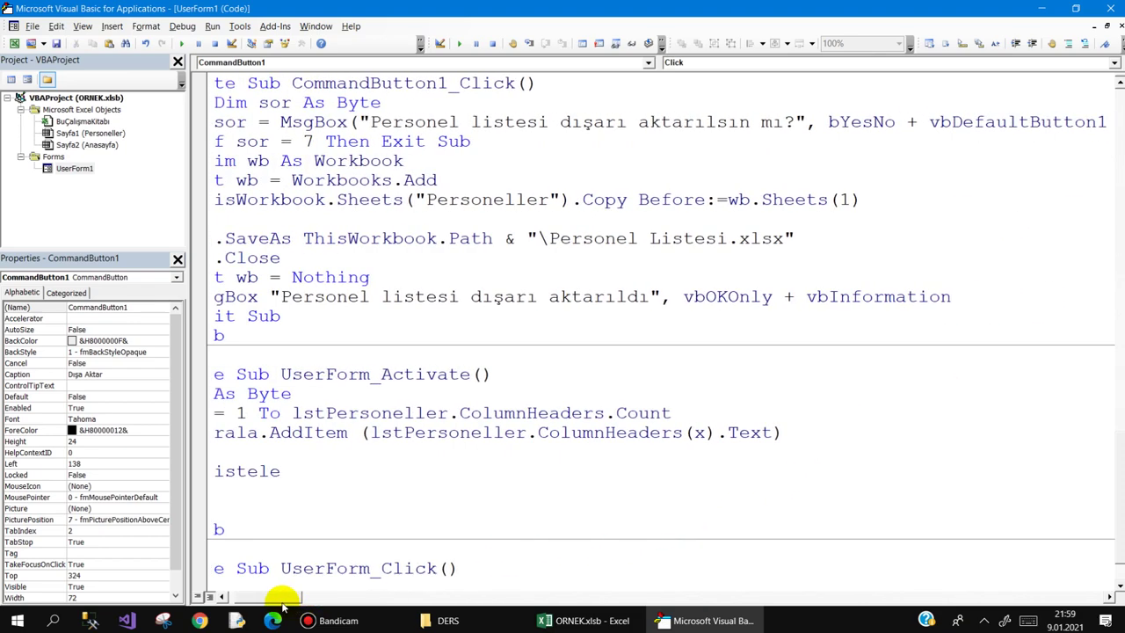
left_click_drag(270, 142, 555, 134)
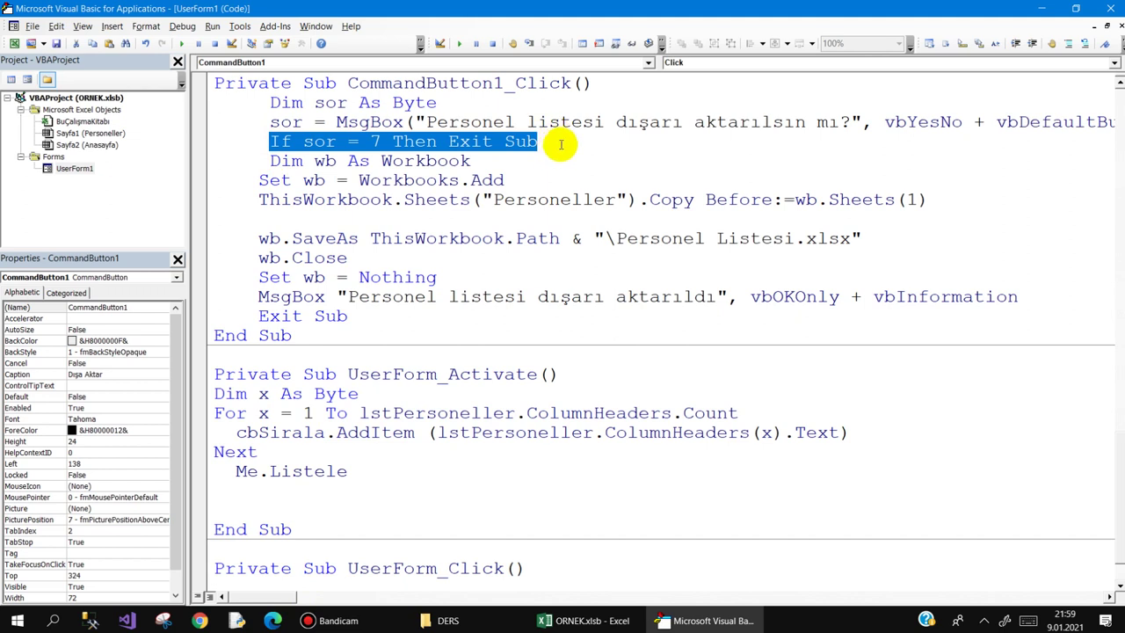
left_click(593, 159)
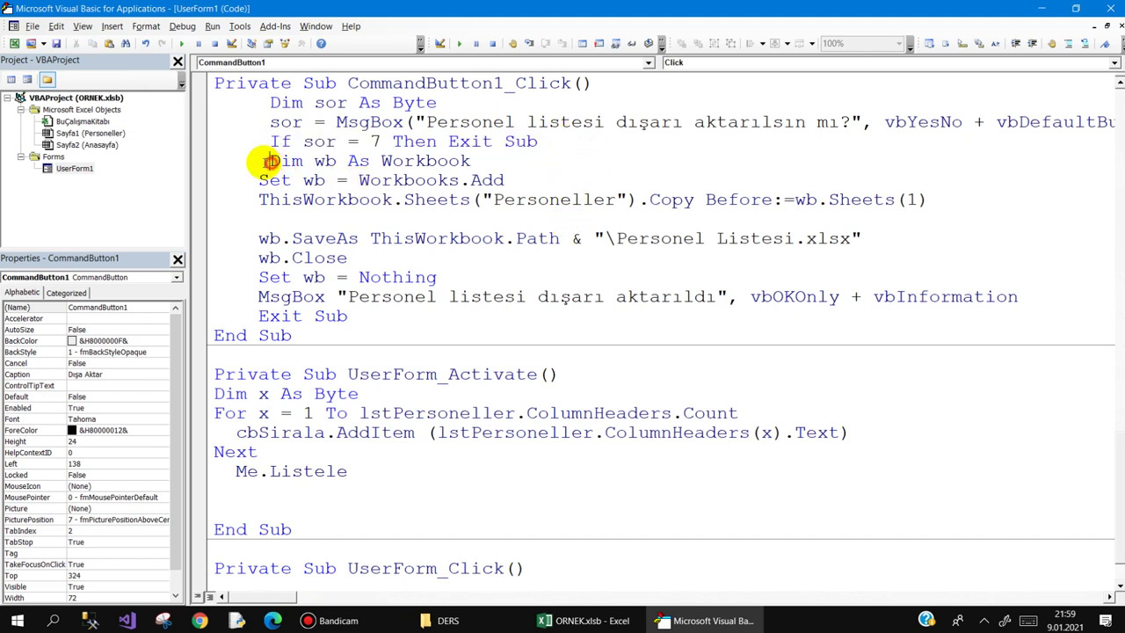
key("BackSpace")
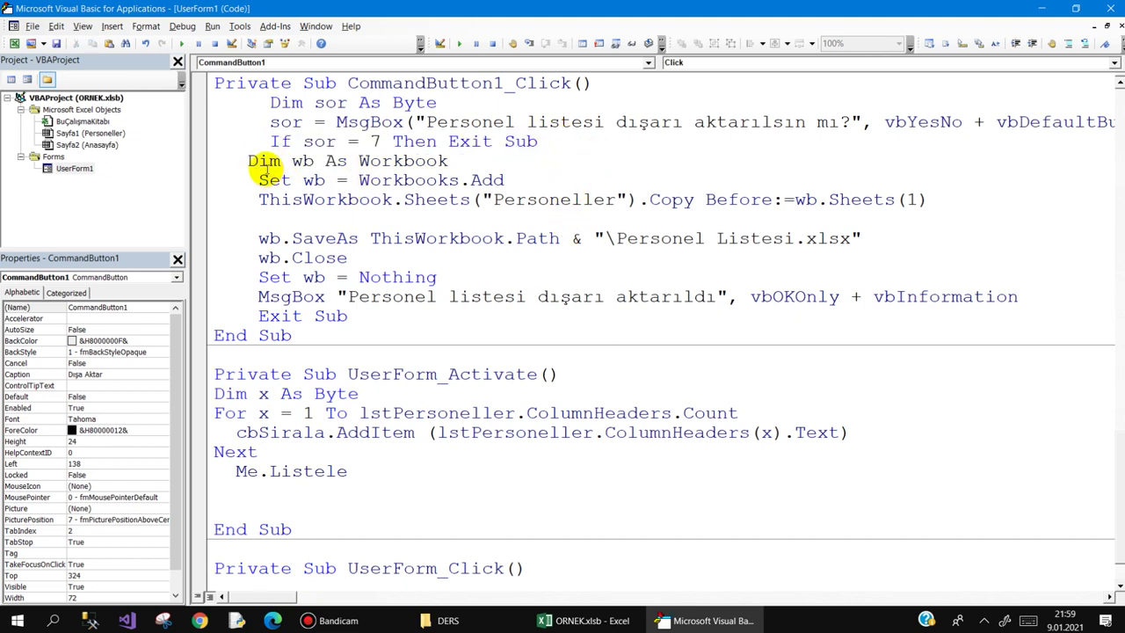
Review the Set wb = Workbooks.Add and sheet-copy-to-wb.Sheets(1) lines of the export macro.
left_click_drag(369, 160, 474, 154)
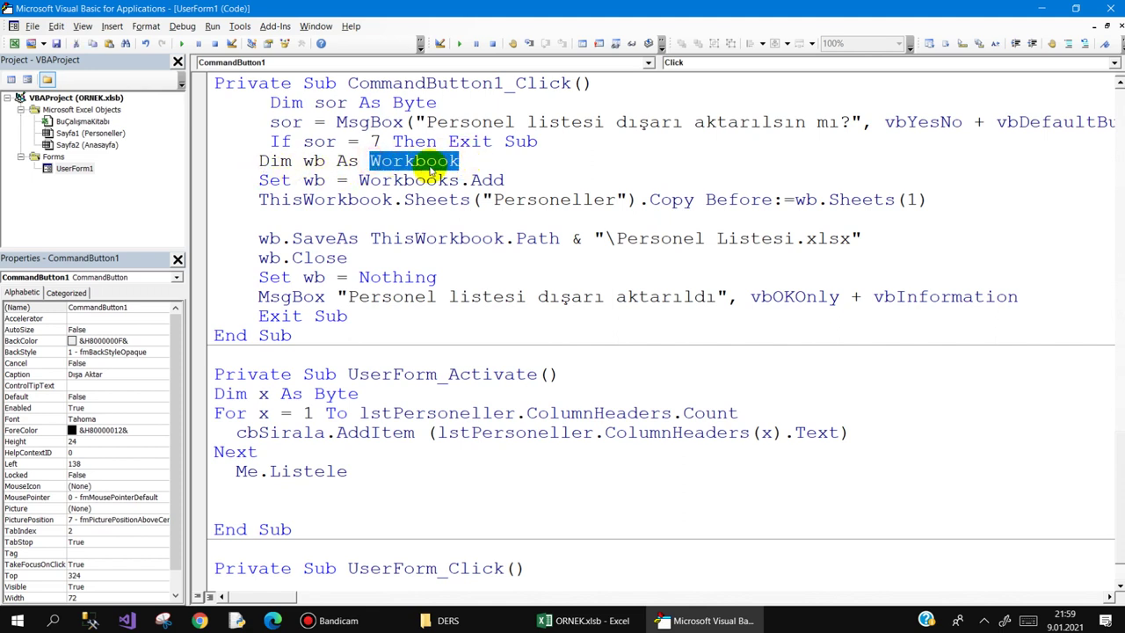
mouse_move(259, 180)
left_mouse_down()
mouse_move(507, 179)
mouse_move(450, 181)
left_mouse_up()
left_click(523, 181)
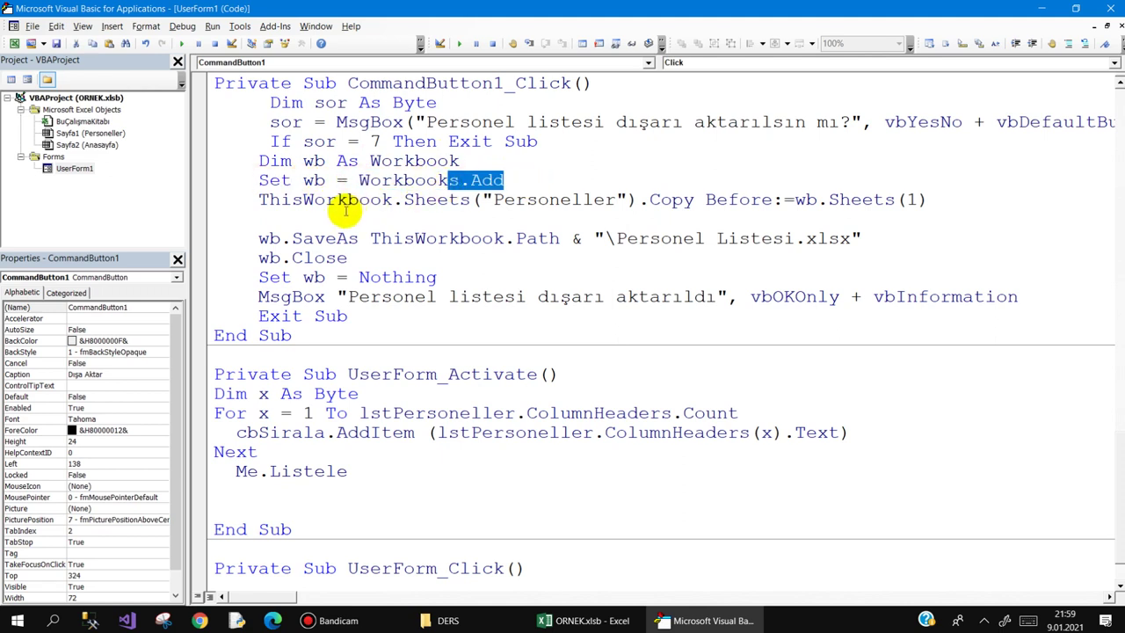
left_click_drag(291, 200, 433, 184)
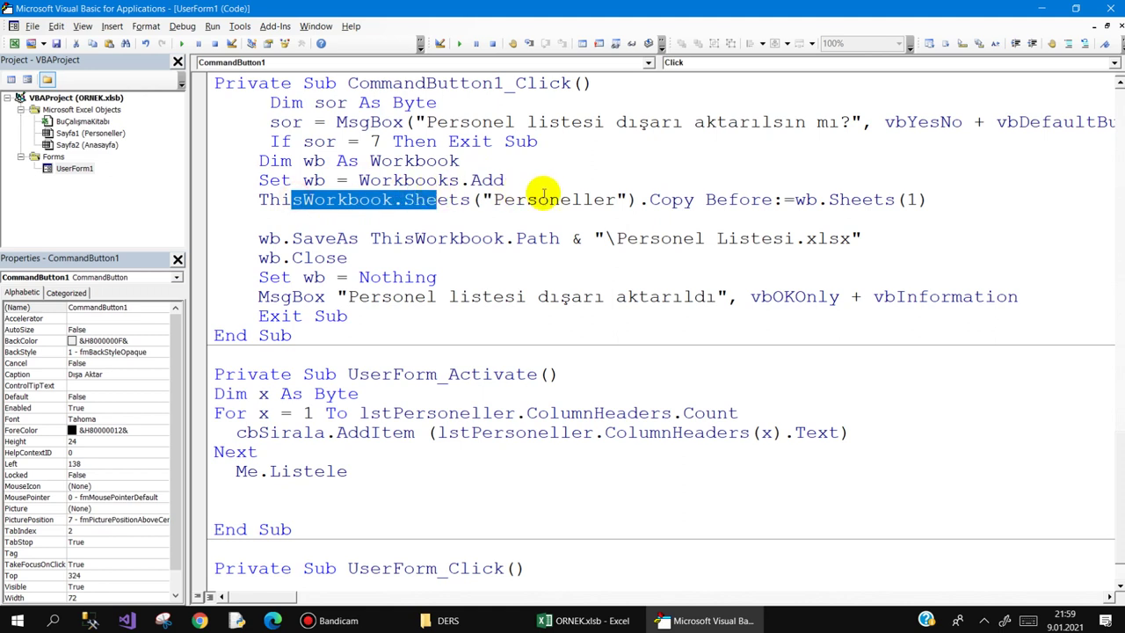
left_click(537, 200)
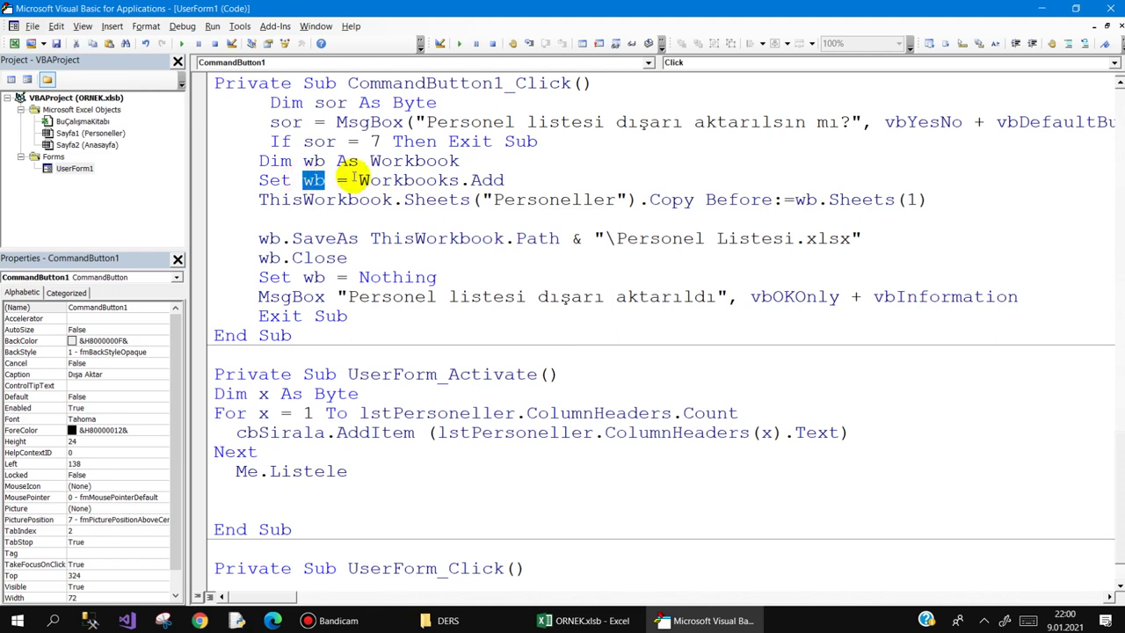
left_click_drag(302, 179, 504, 180)
left_click_drag(795, 199, 939, 200)
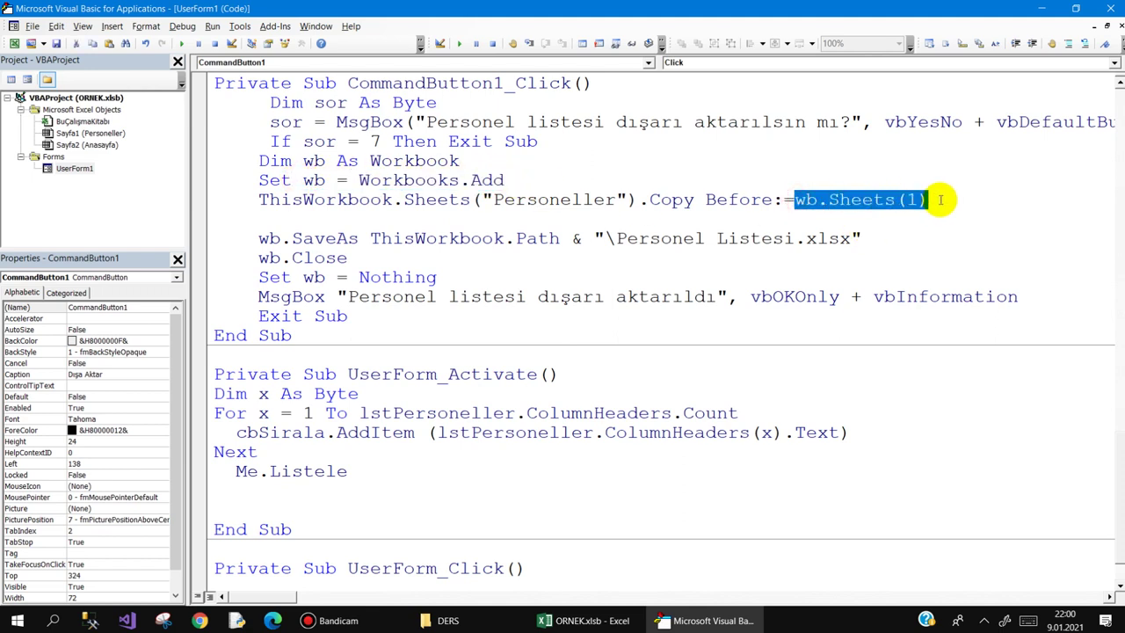
Review the SaveAs line saving Personel Listesi to ThisWorkbook.Path and wb.Close, then return to Excel.
left_click(581, 621)
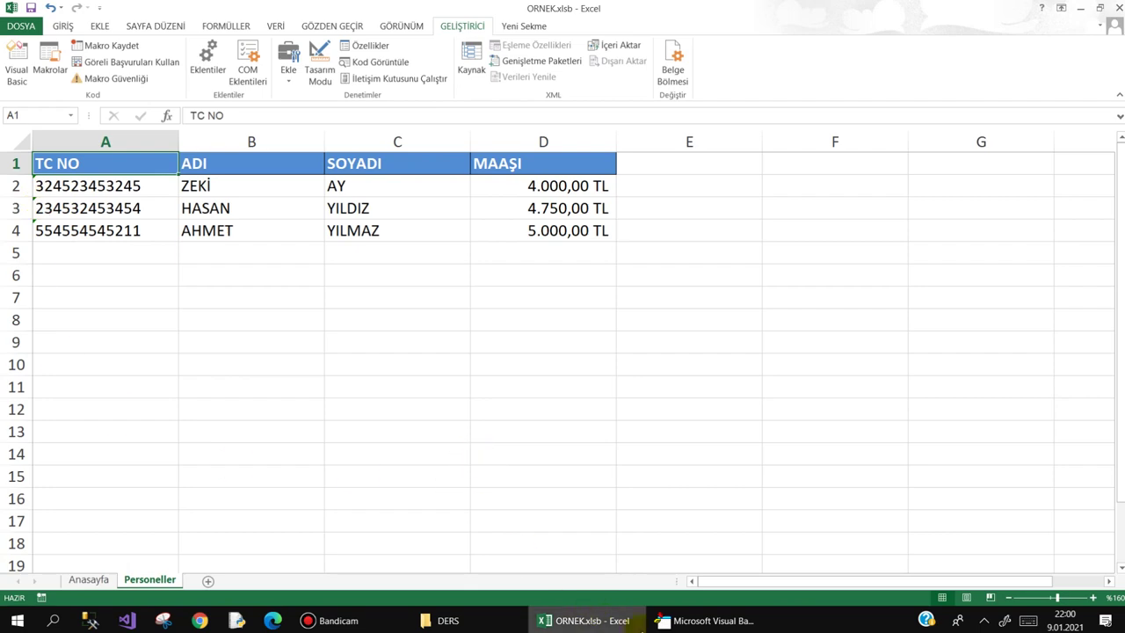
left_click(678, 620)
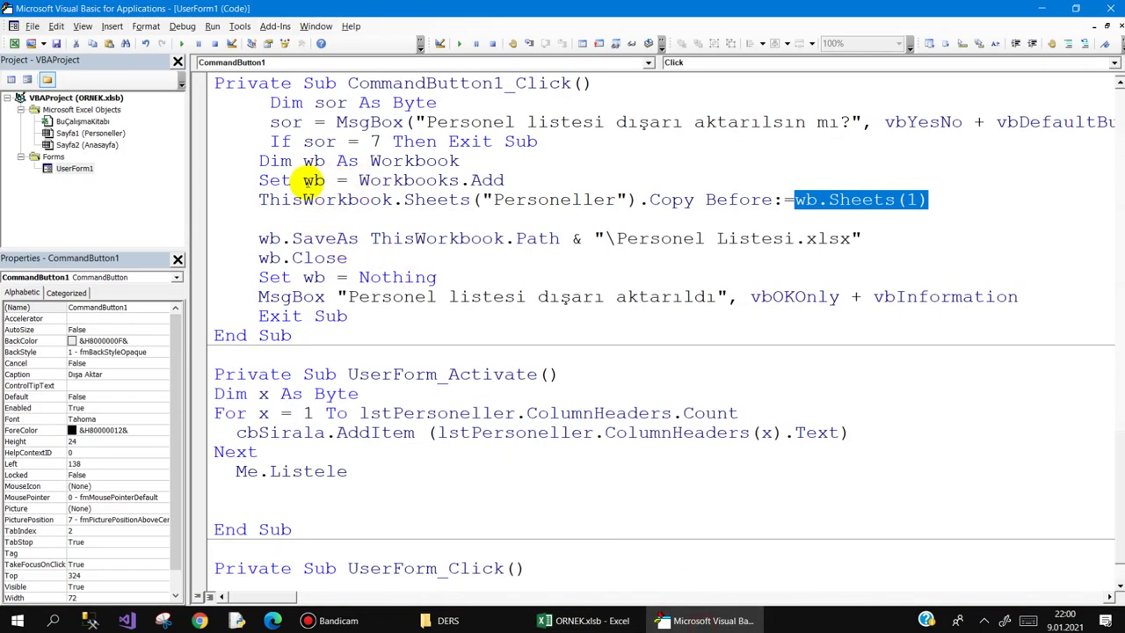
left_click(314, 180)
left_click_drag(359, 180, 542, 178)
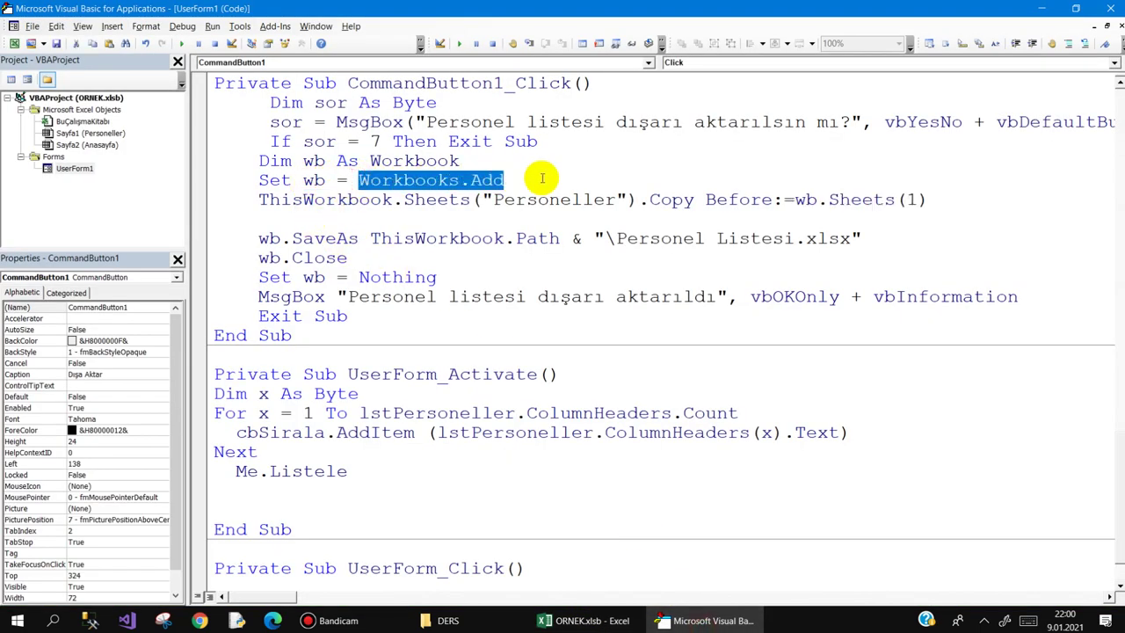
left_click_drag(793, 200, 934, 200)
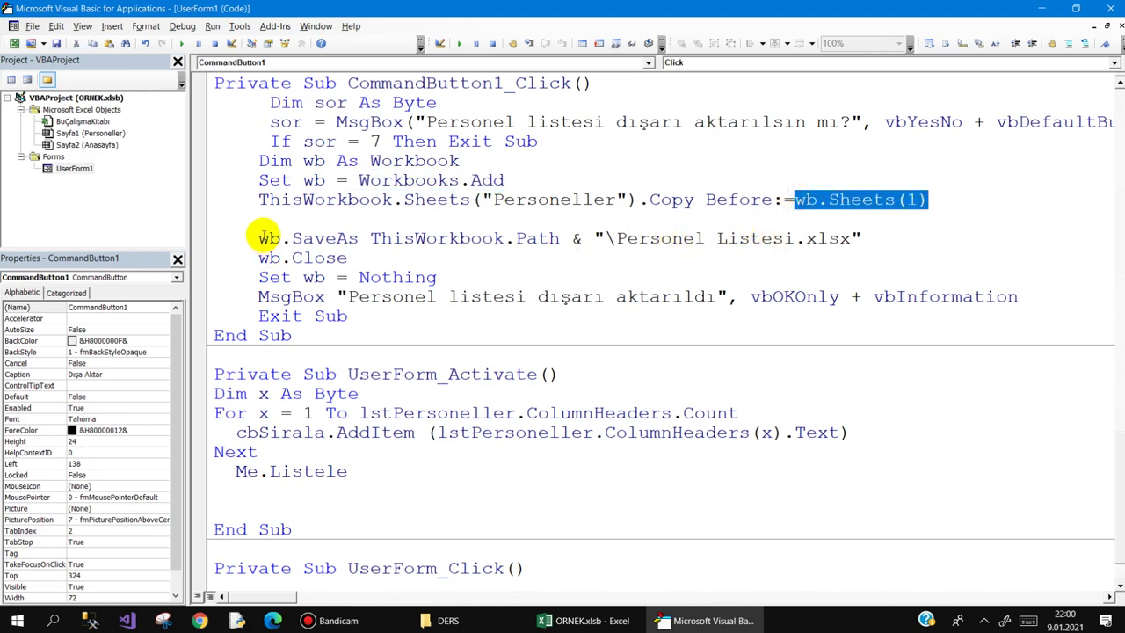
left_click_drag(255, 238, 563, 230)
left_click(488, 253)
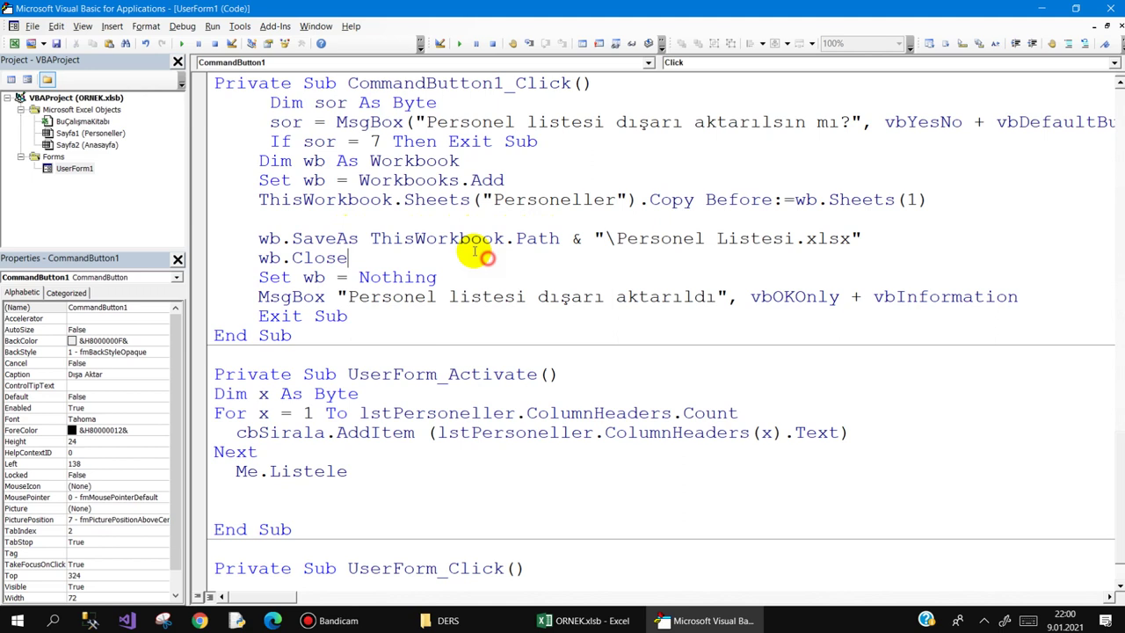
left_click(370, 238)
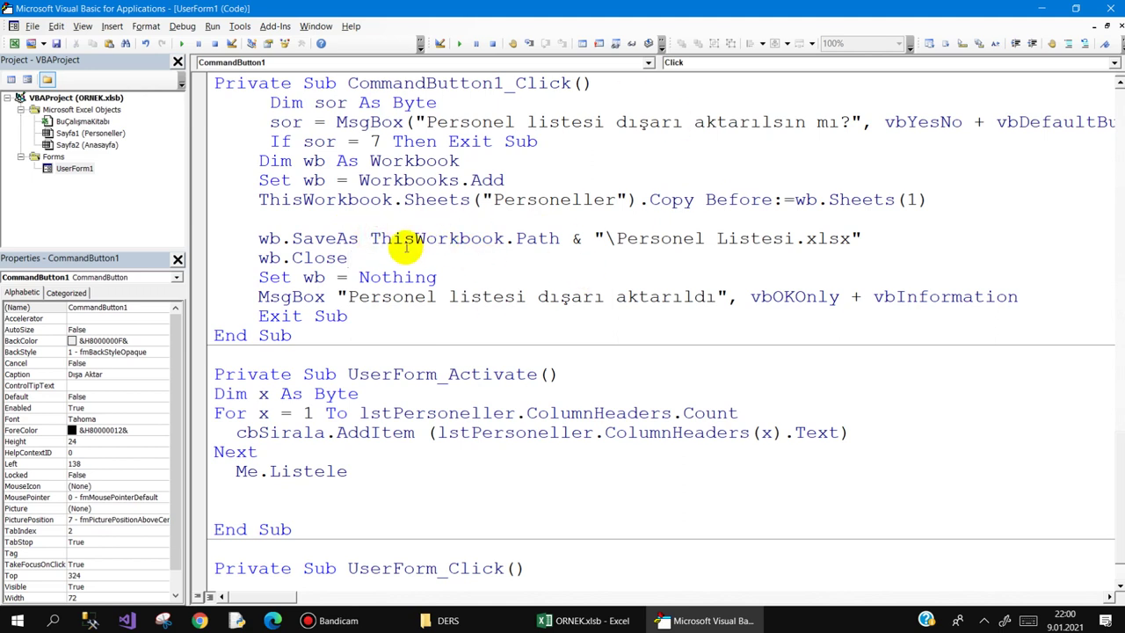
left_click_drag(559, 238, 503, 238)
left_click_drag(615, 238, 850, 238)
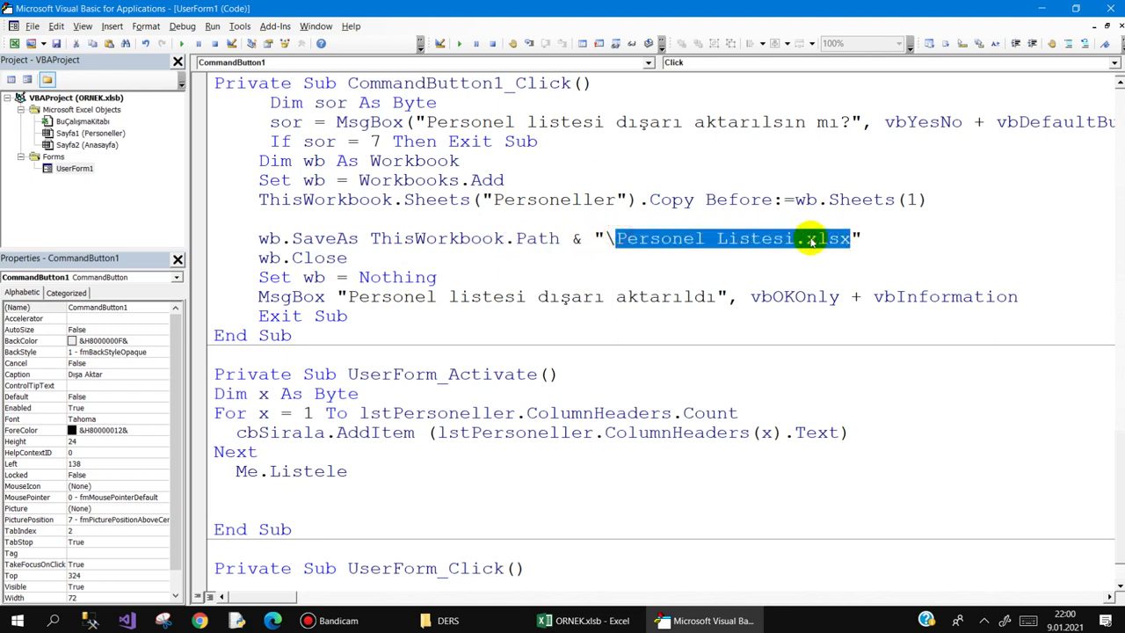
mouse_move(347, 257)
left_mouse_down()
mouse_move(257, 257)
mouse_move(437, 277)
left_mouse_up()
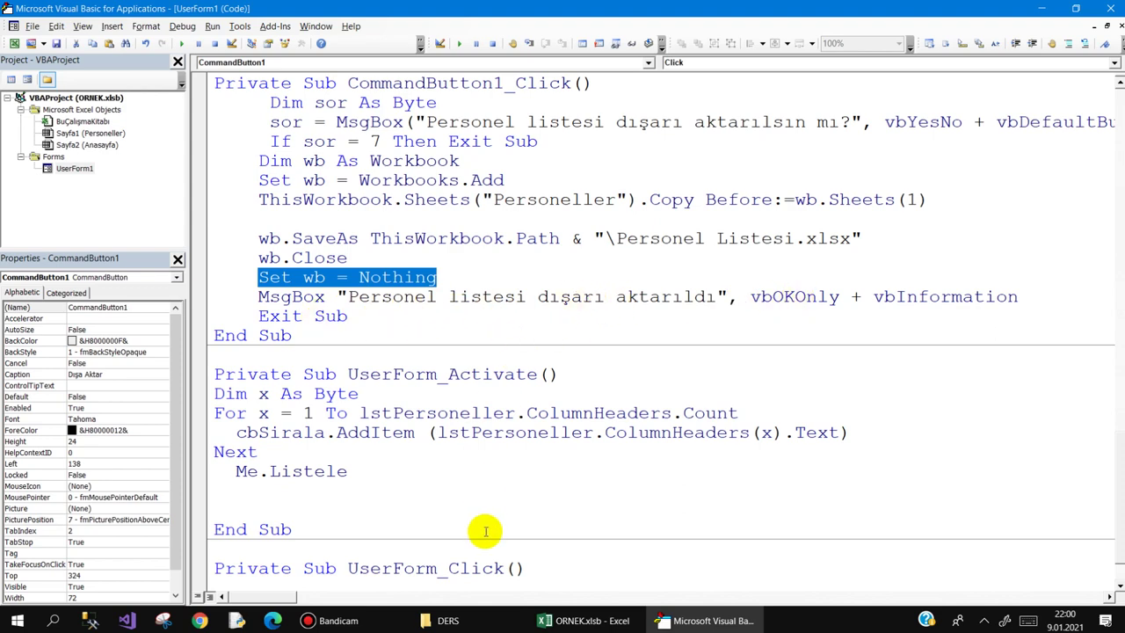
left_click(565, 620)
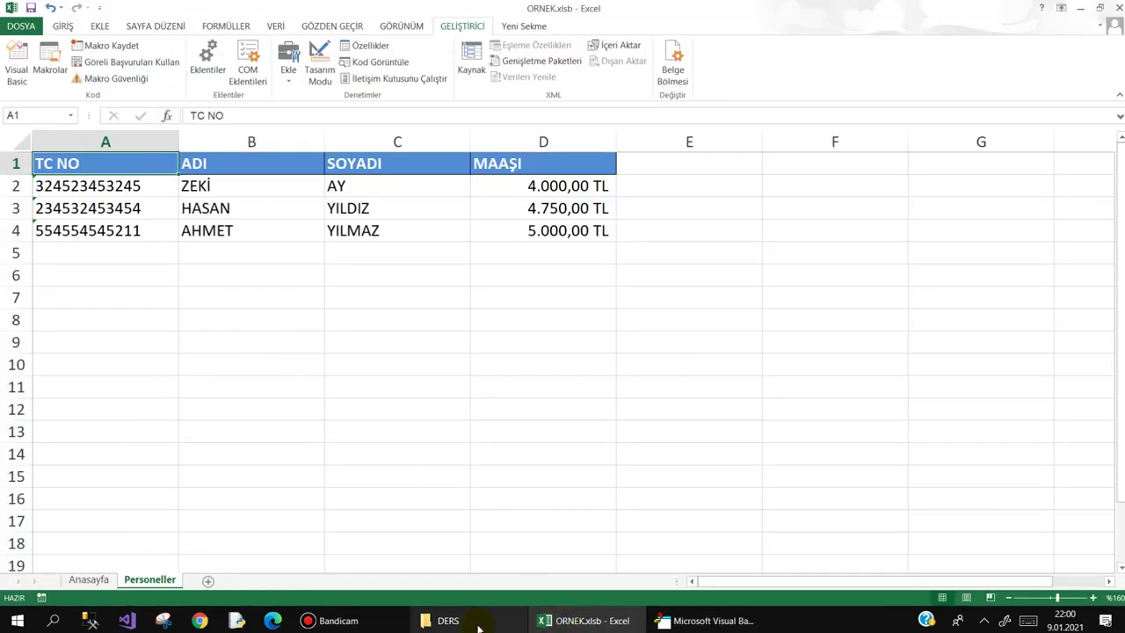
Delete the old Personel Listesi.xlsx from DERS and open the PERSONEL LISTESI form from Anasayfa.
left_click(447, 620)
key("Delete")
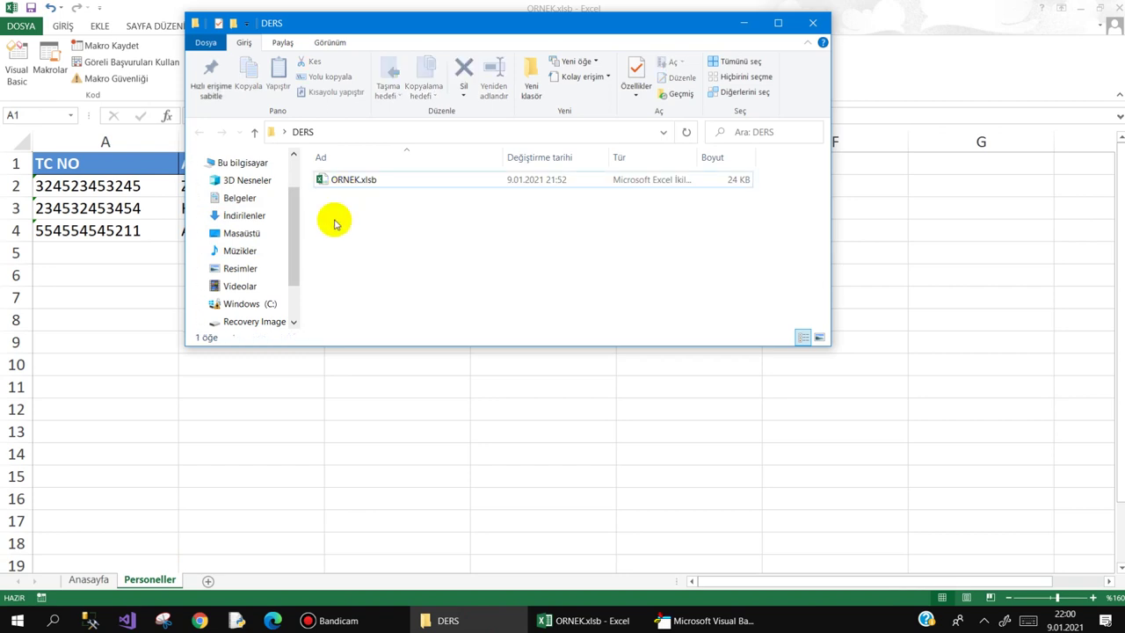
left_click(68, 412)
left_click(90, 583)
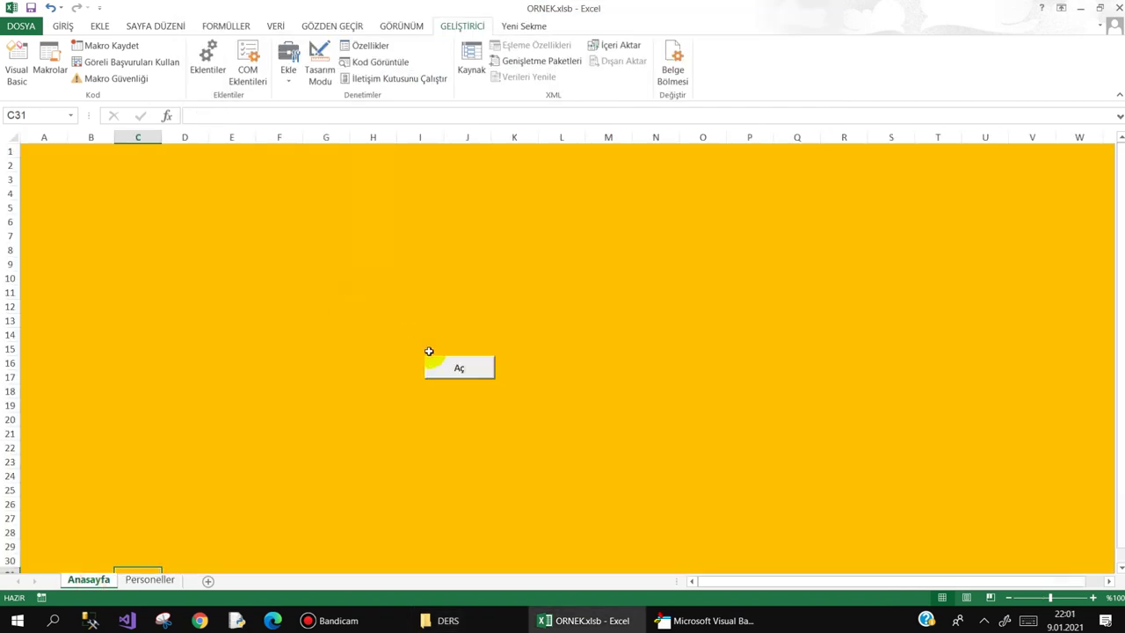
left_click(442, 370)
Sort the personnel list by TC NO, ADI and SOYADI in turn, finishing on MAAŞ.
left_click(492, 464)
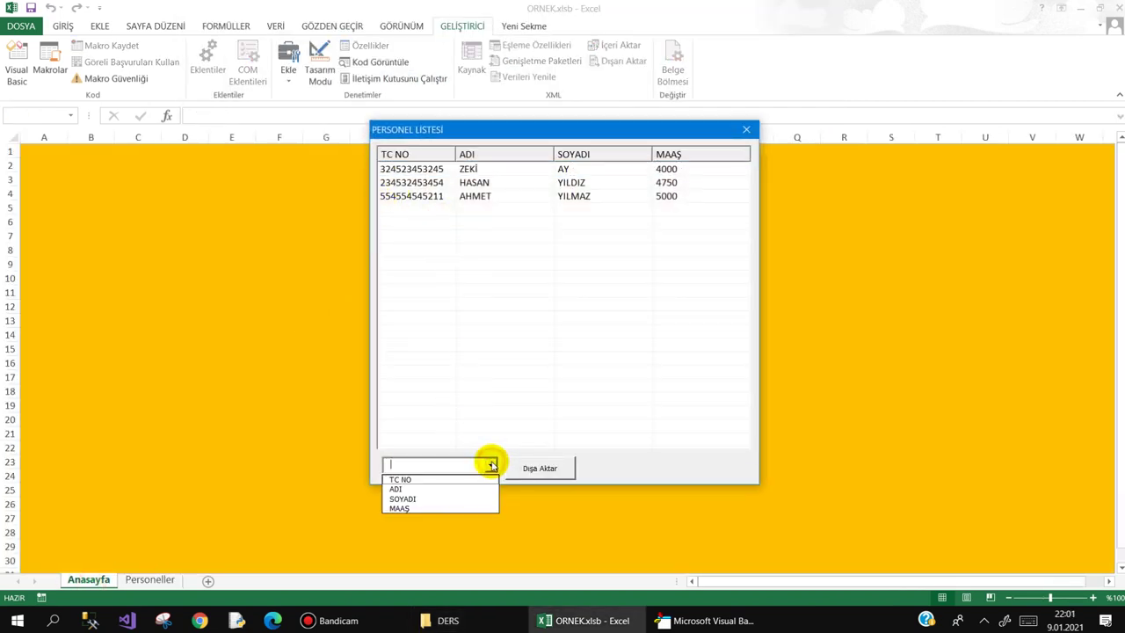
left_click(400, 480)
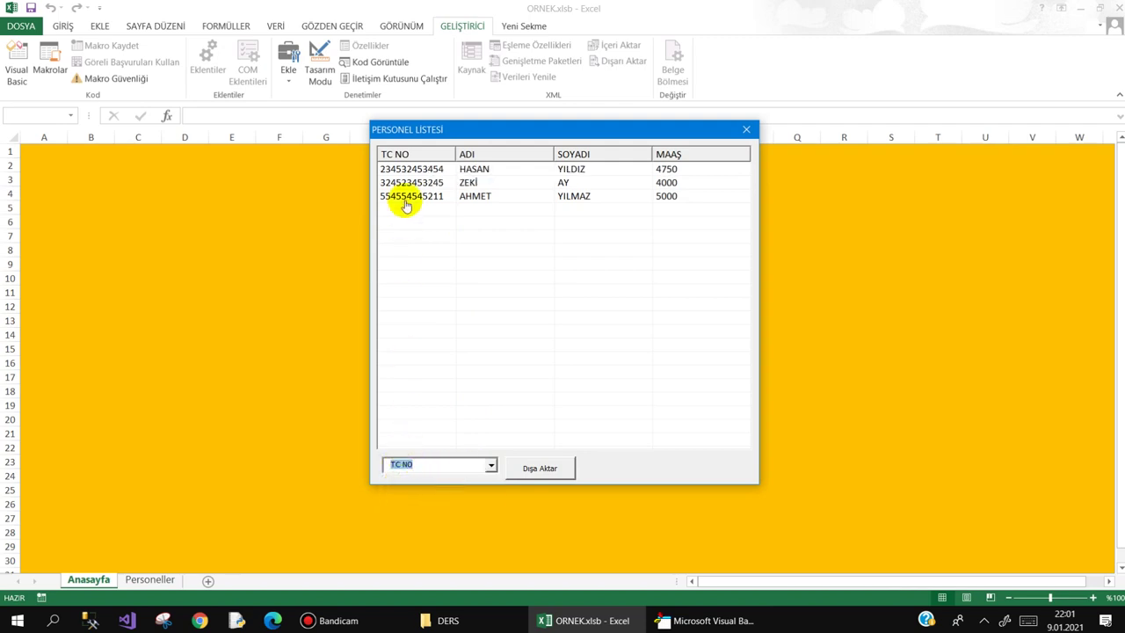
left_click(492, 465)
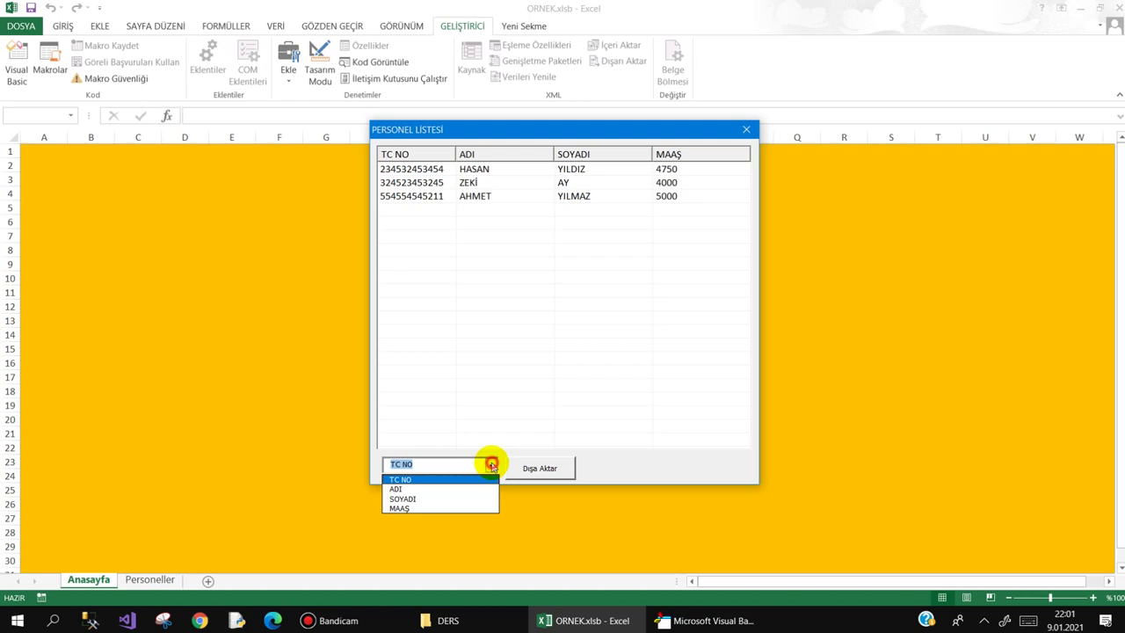
left_click(430, 488)
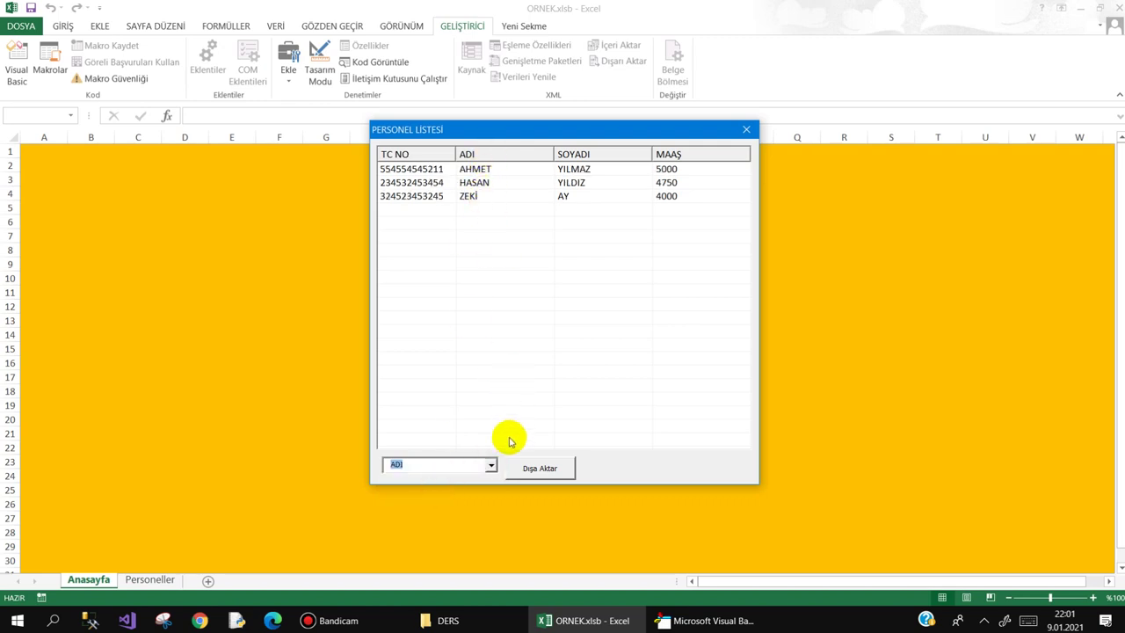
left_click(491, 464)
left_click(454, 499)
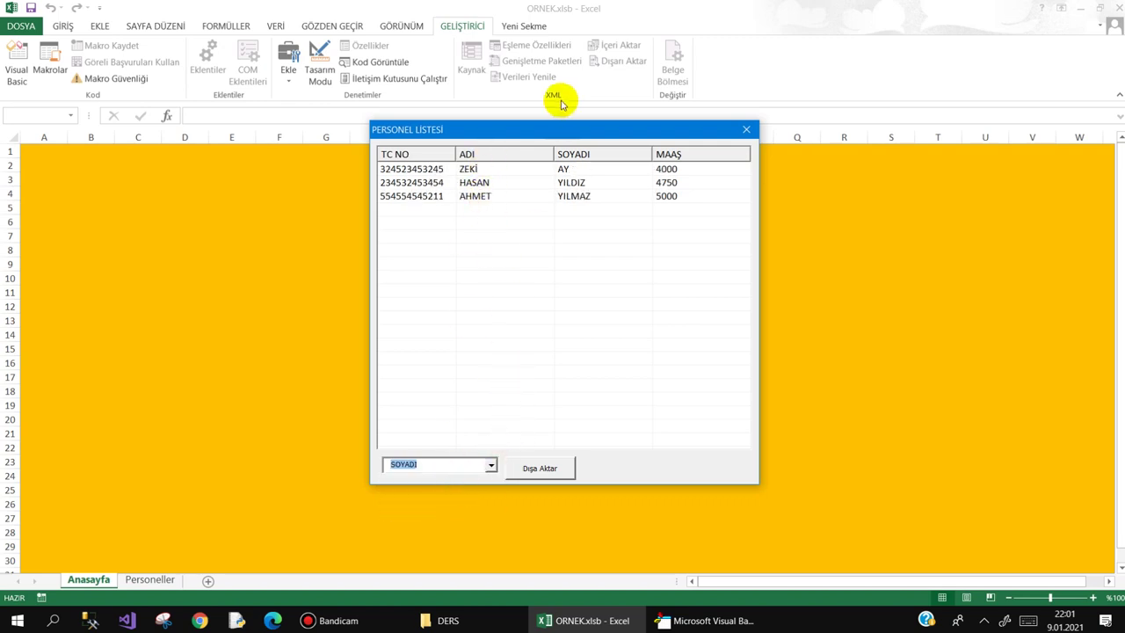
left_click(491, 464)
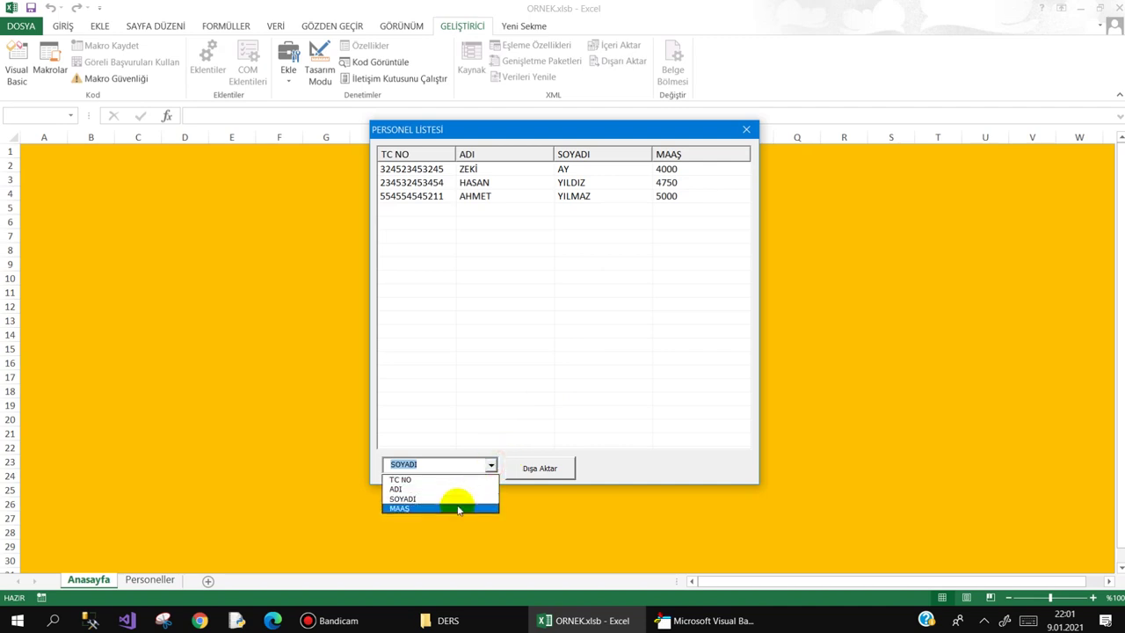
left_click(457, 508)
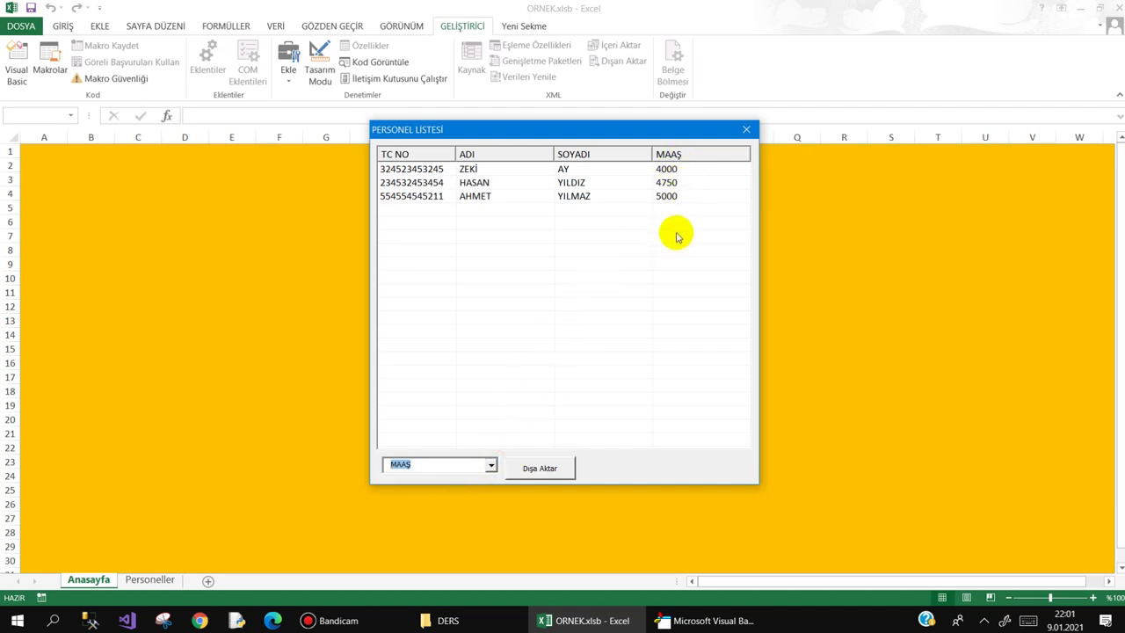
Export the list with Dışa Aktar, confirm Evet and Tamam, then close the form.
left_click(530, 472)
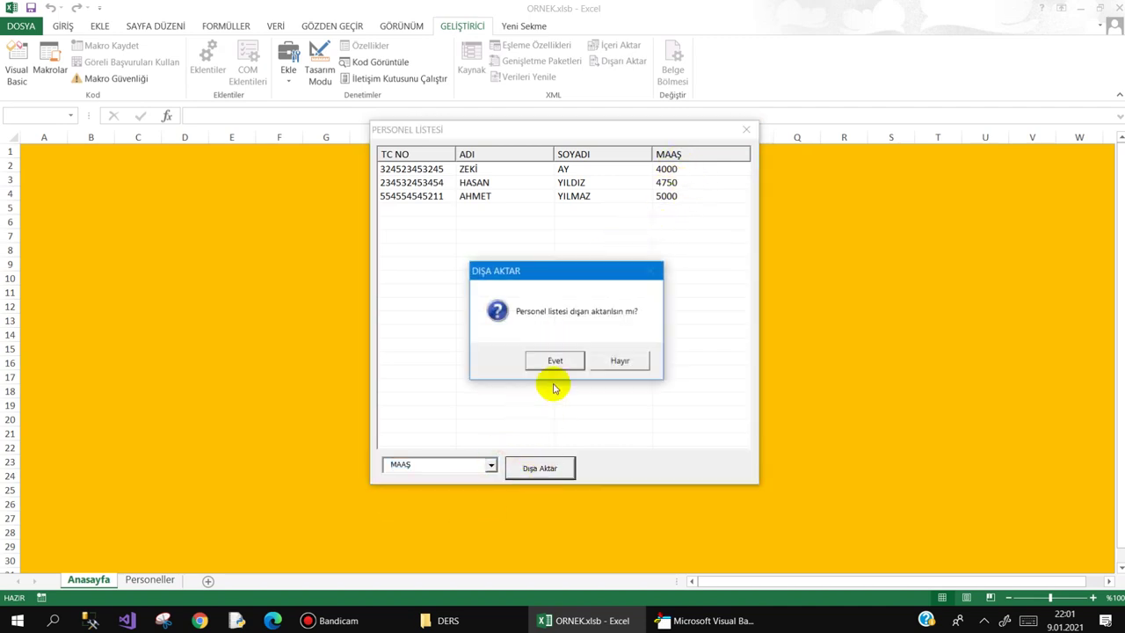
left_click(557, 356)
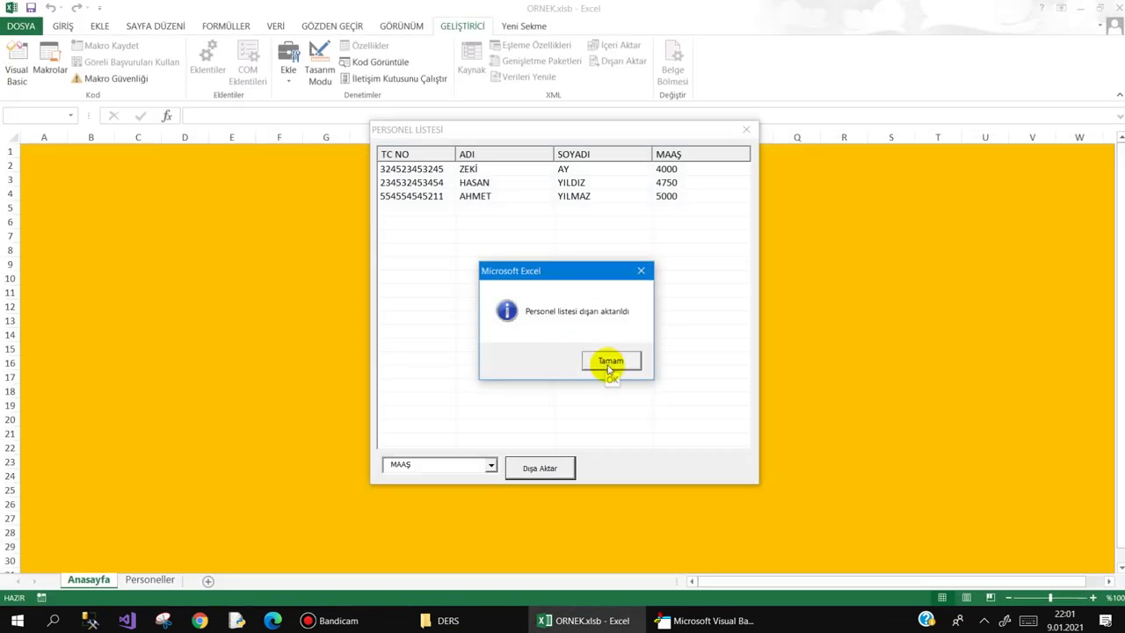
left_click(610, 361)
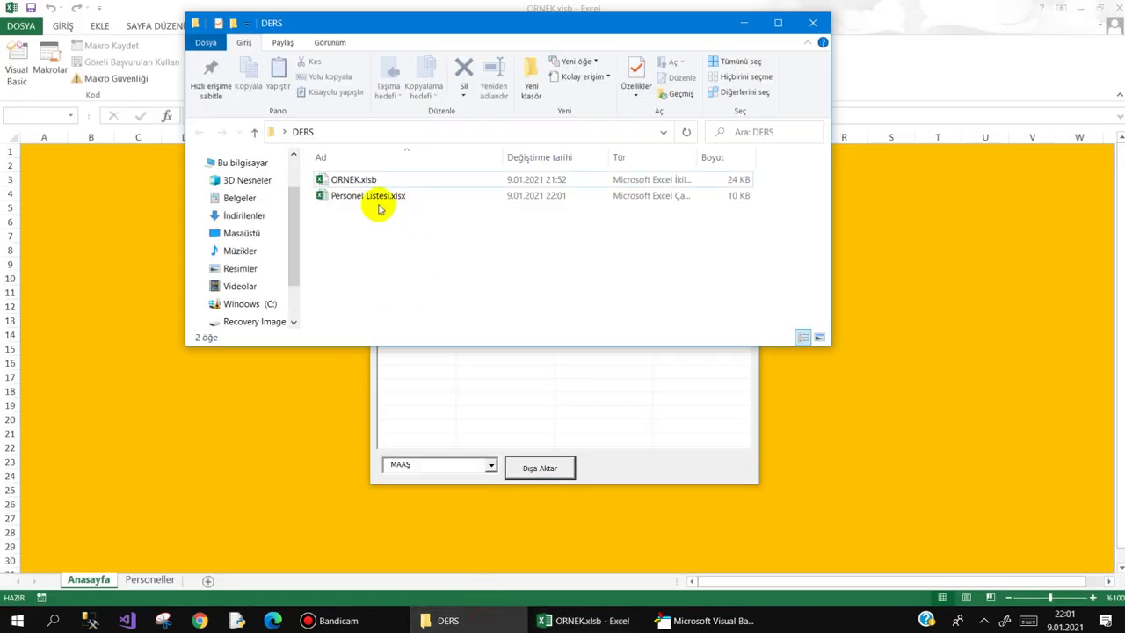
left_click(629, 446)
left_click(743, 132)
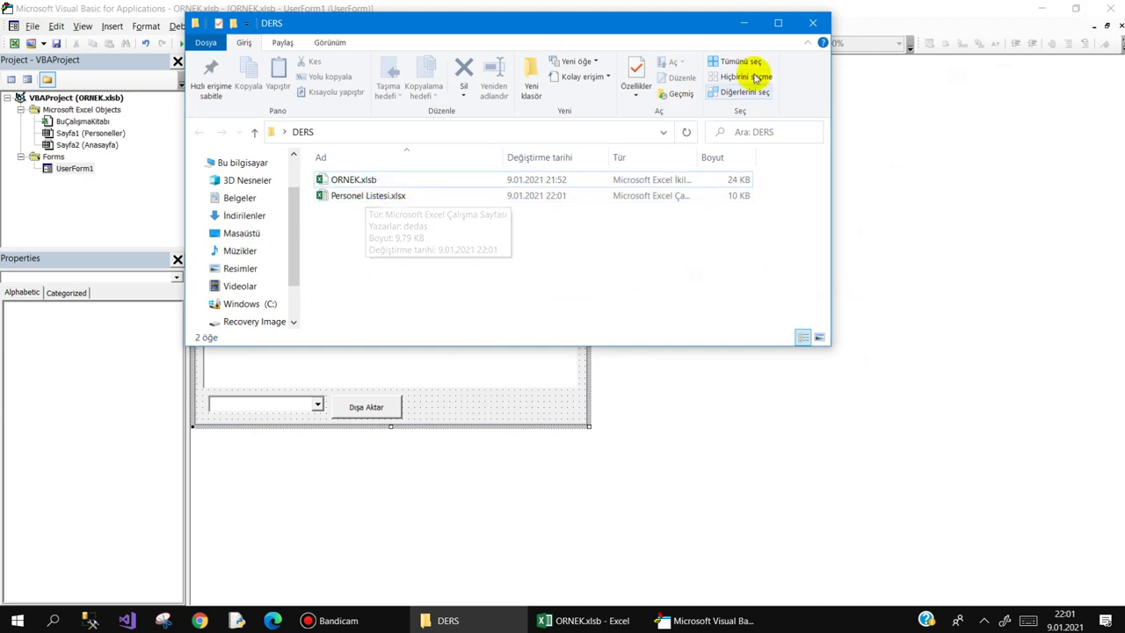
Add a button captioned 'Personel Listesini Mail Olarak Gönder' beside Dışa Aktar, widened to fit.
left_click(816, 27)
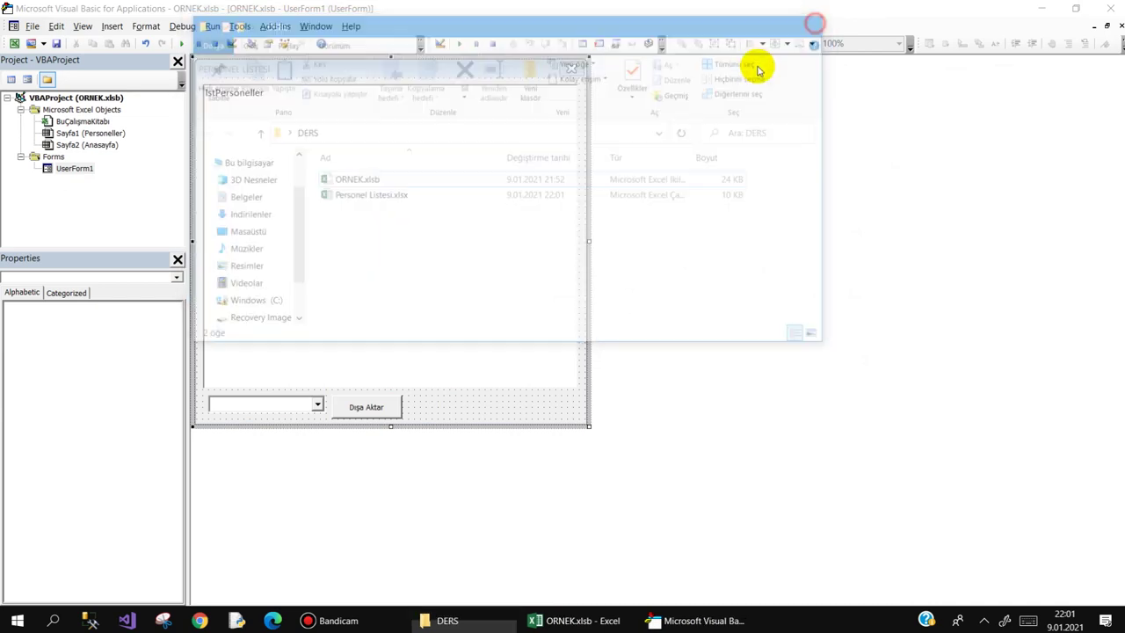
left_click(464, 402)
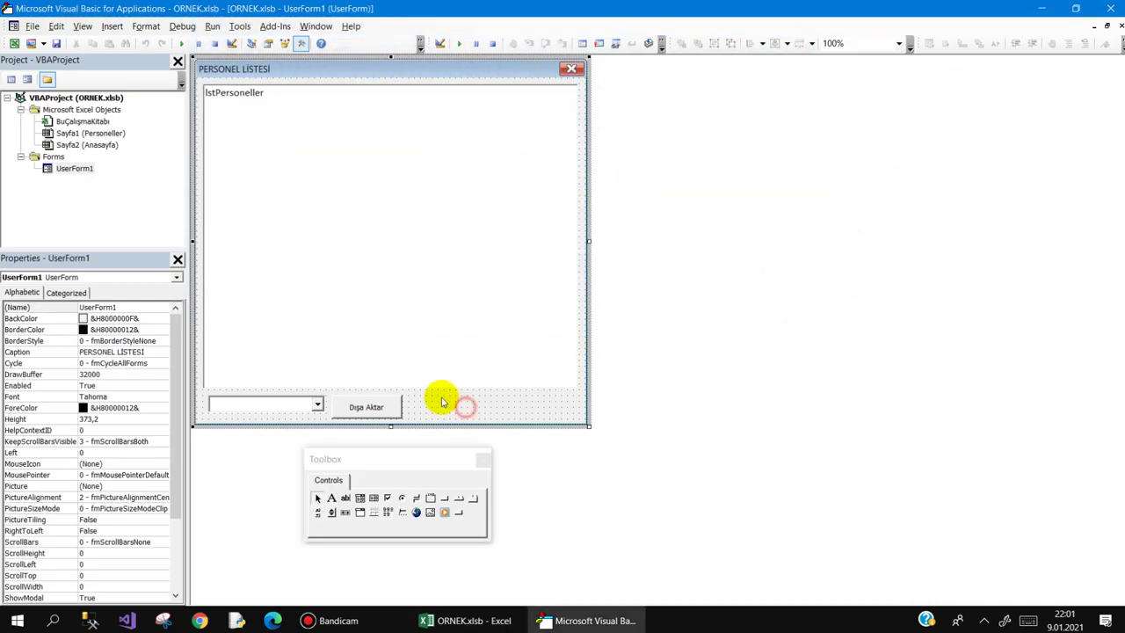
left_click(444, 498)
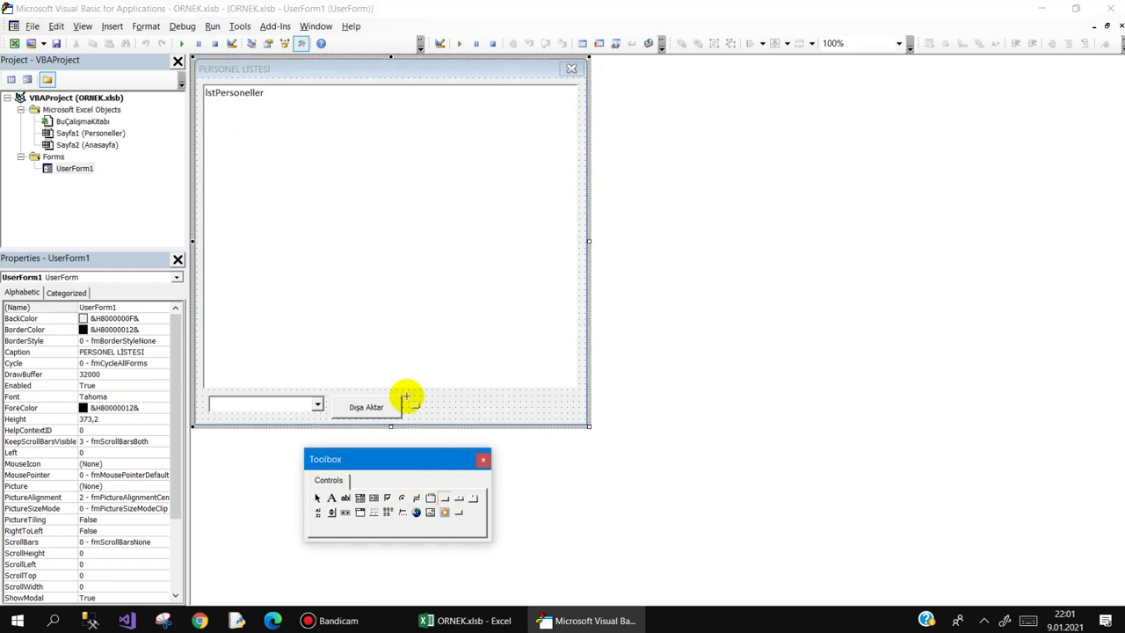
left_click_drag(407, 397, 514, 422)
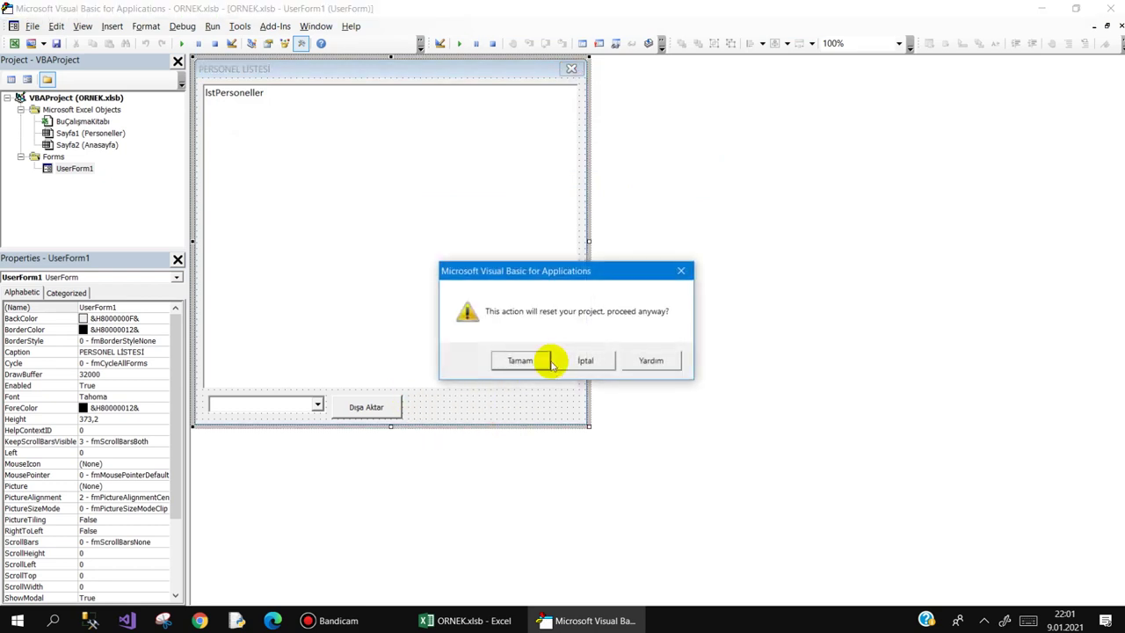
left_click(489, 363)
double_click(498, 406)
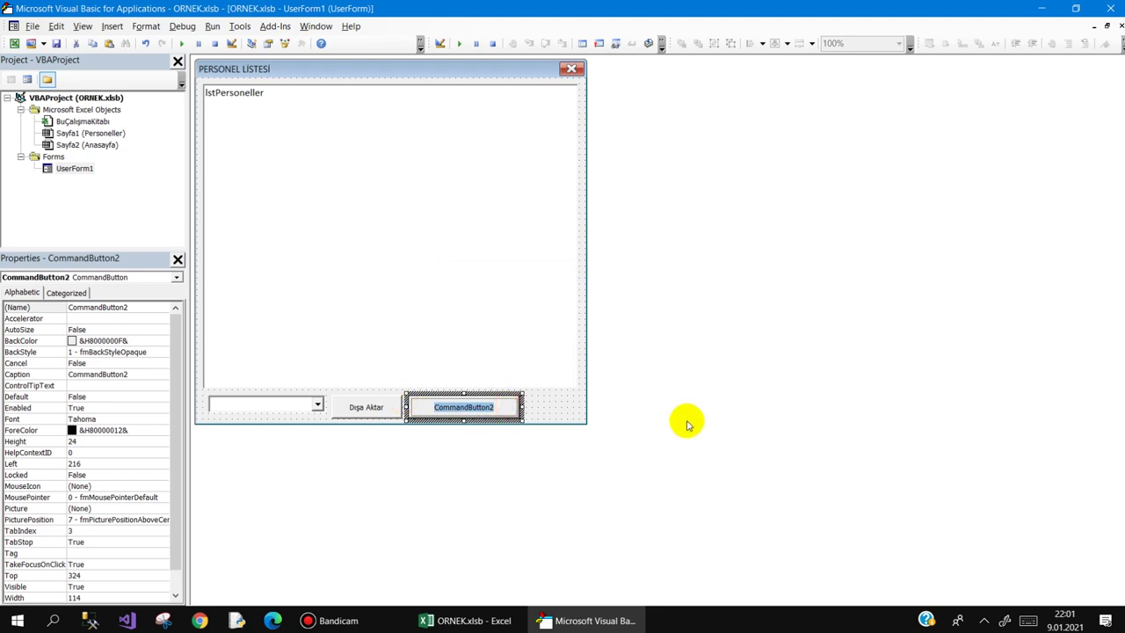
type("Pe")
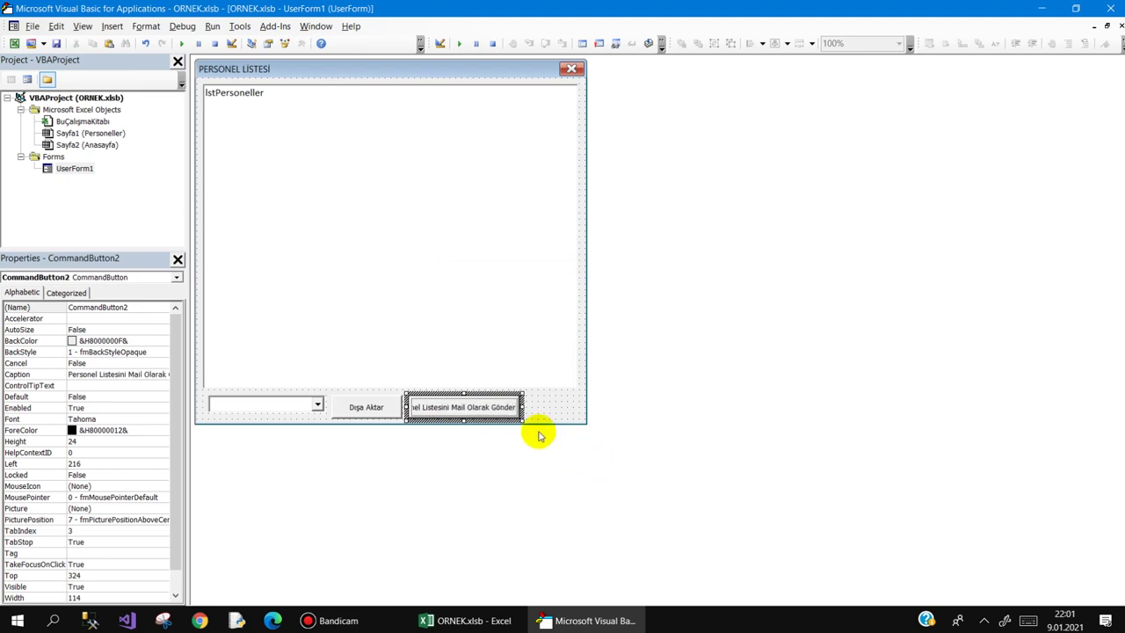
left_click_drag(523, 407, 564, 407)
Save the project, test-run and stop the form, then minimize the VBA editor.
left_click(583, 408)
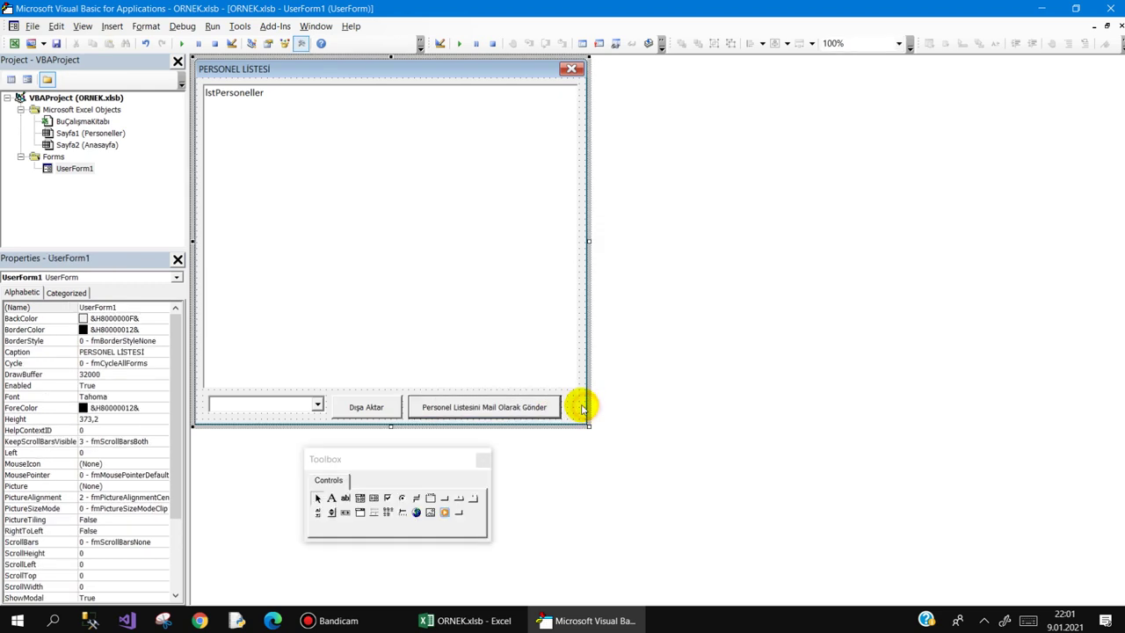
left_click(58, 44)
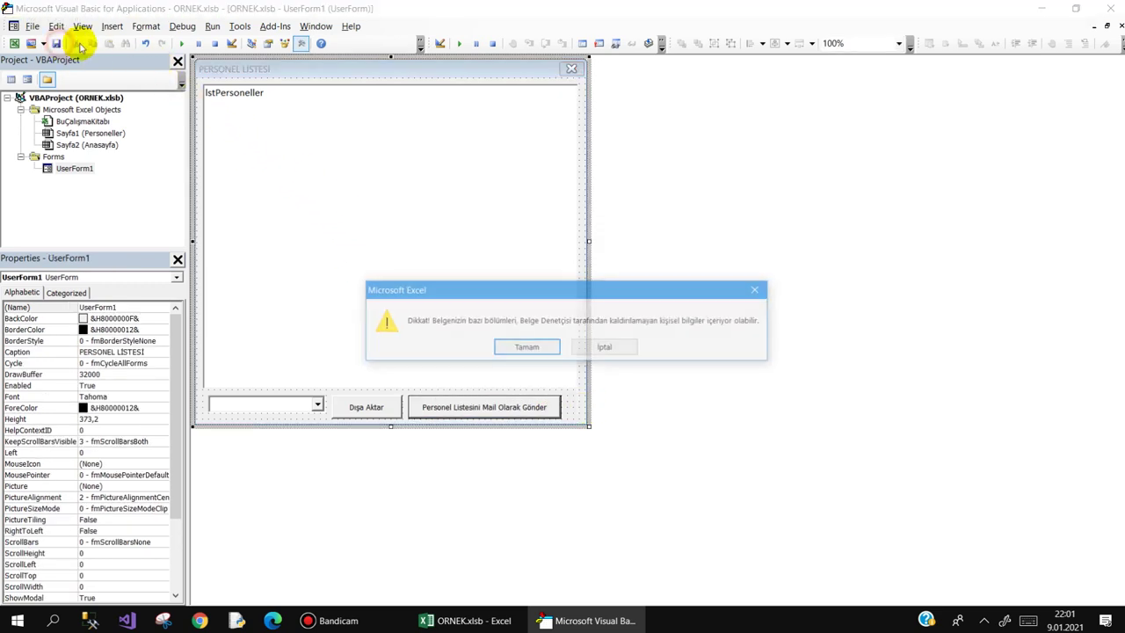
left_click(523, 345)
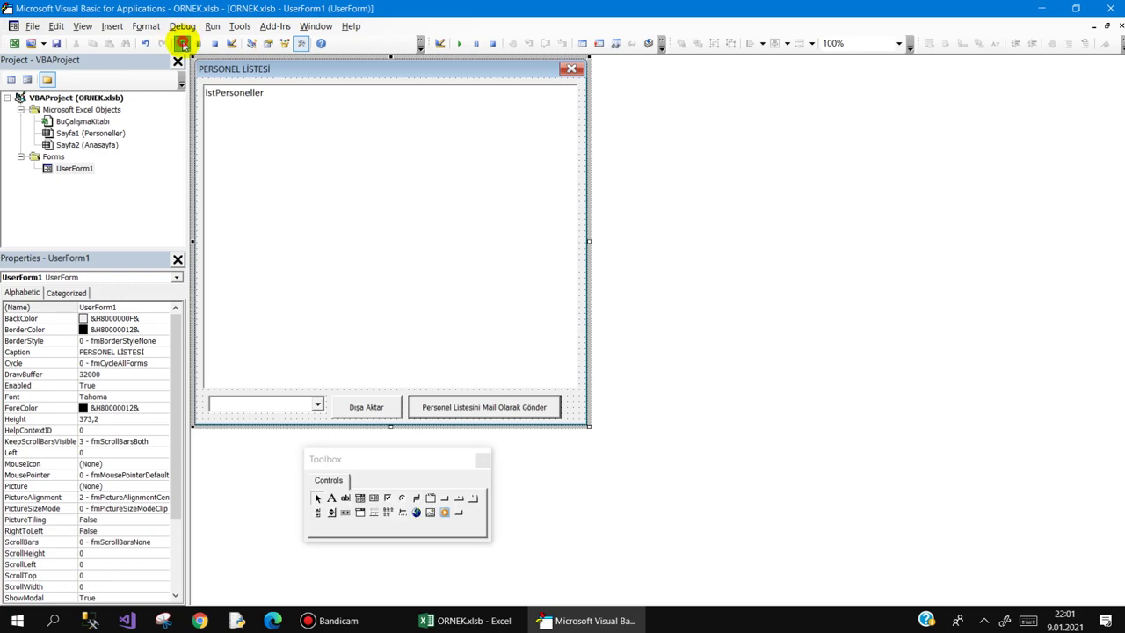
left_click(197, 43)
left_click(218, 43)
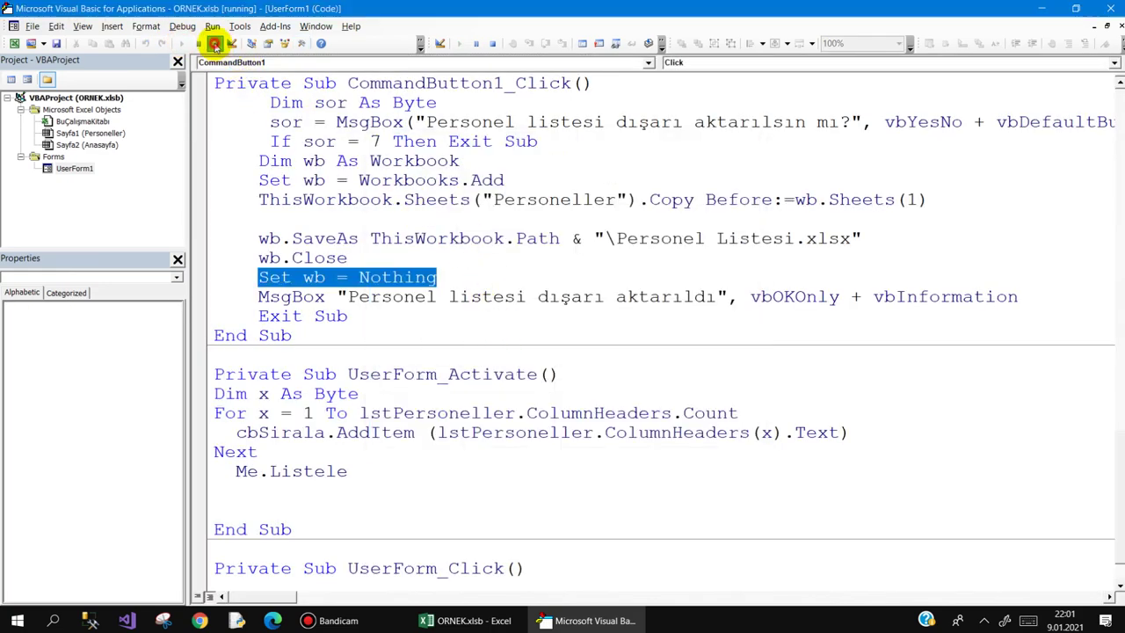
left_click(338, 620)
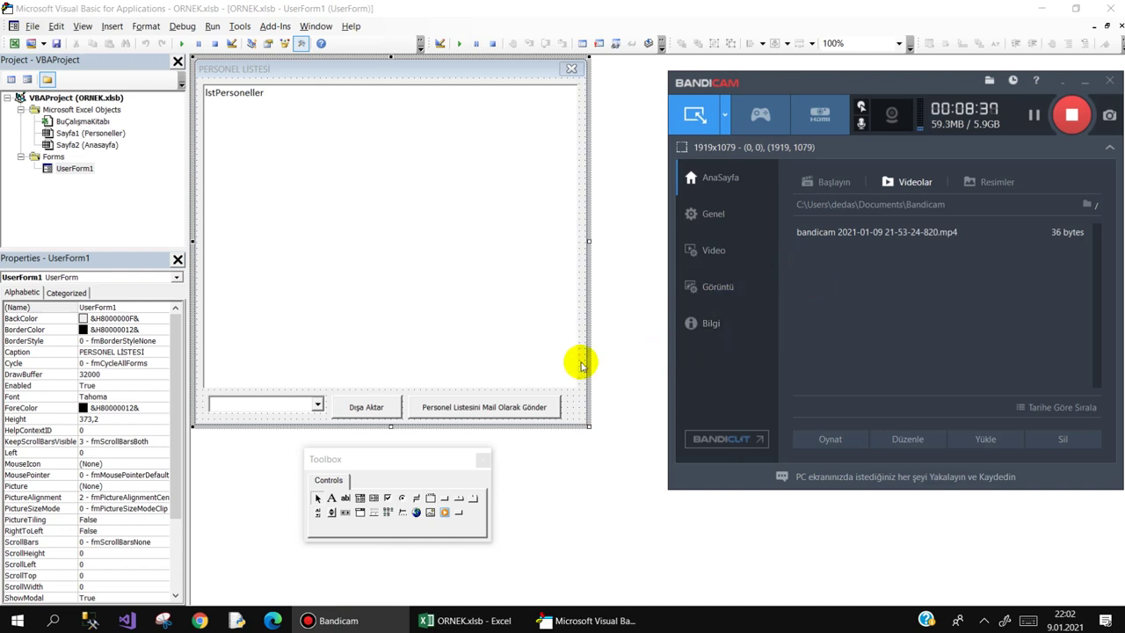
left_click(1084, 81)
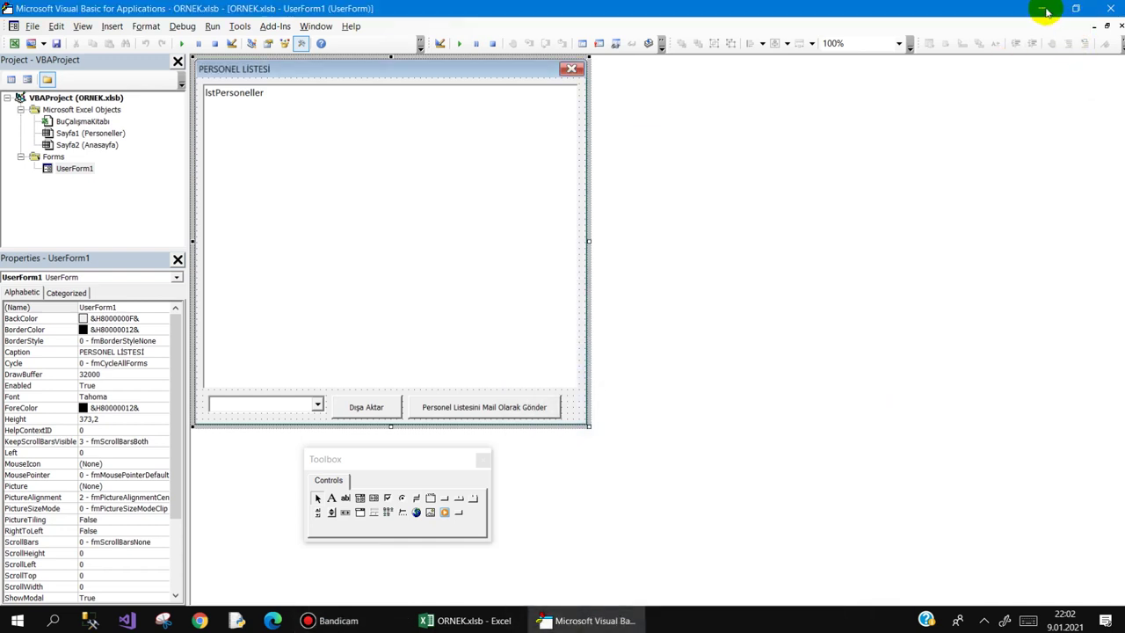
left_click(1041, 7)
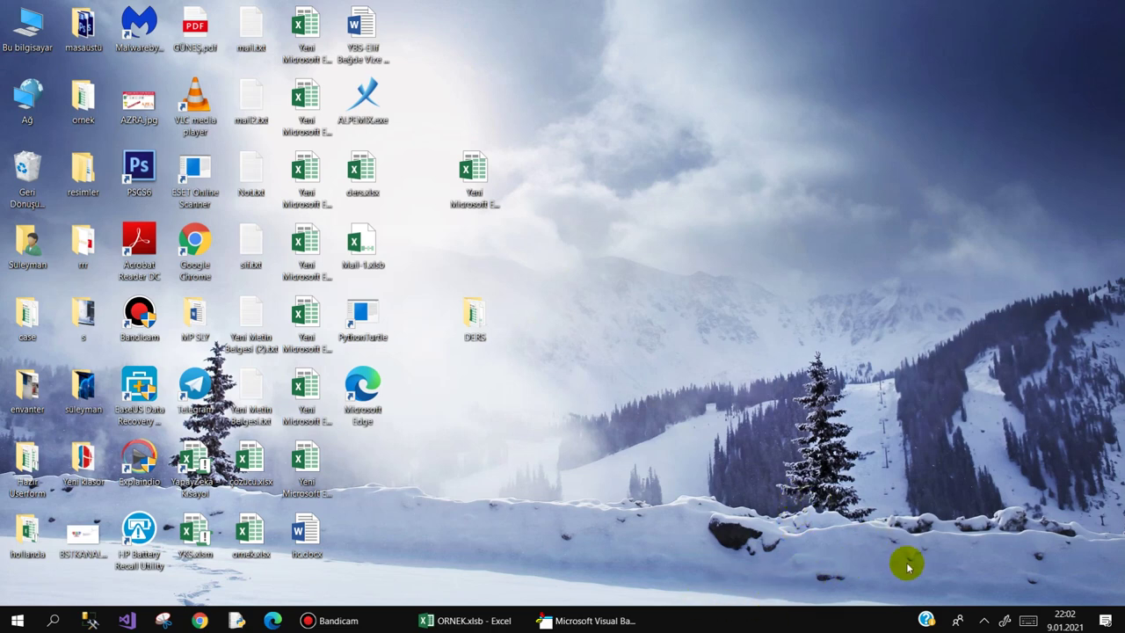
Launch PythonTurtle and browse the Level 1 tutorial on go and turn before returning to the shell.
double_click(363, 324)
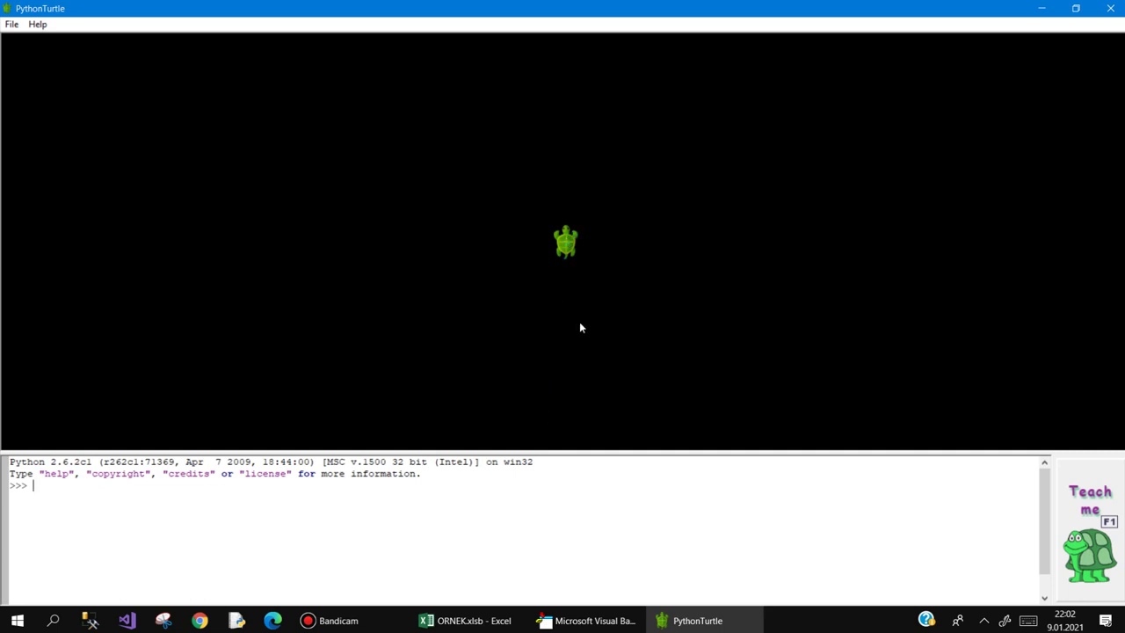
left_click(1080, 497)
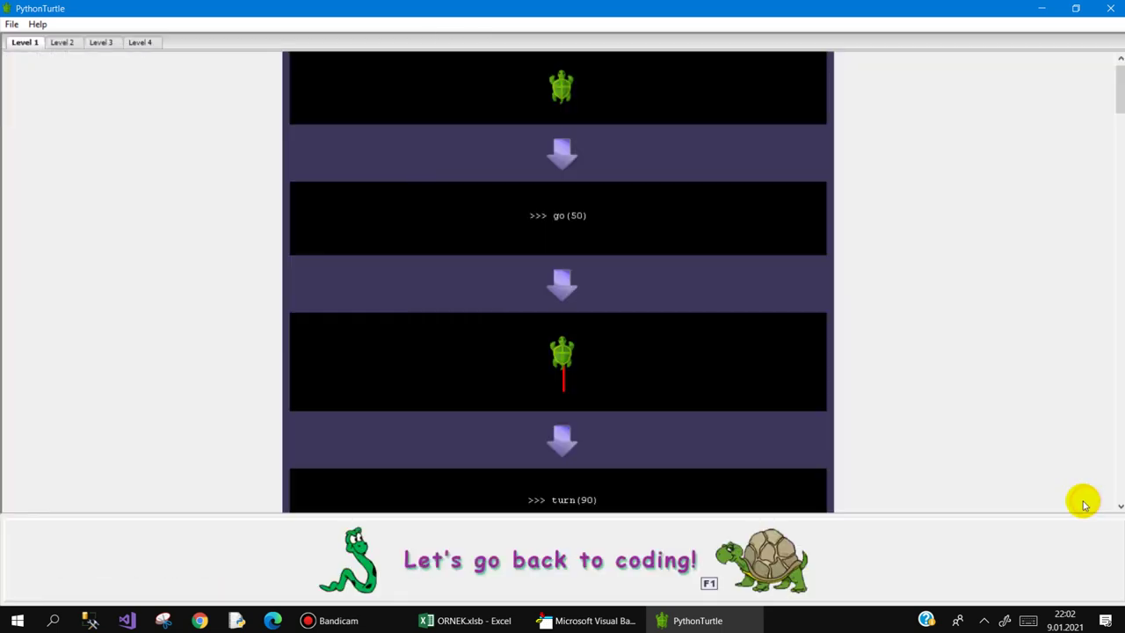
scroll(618, 176, "down", 3)
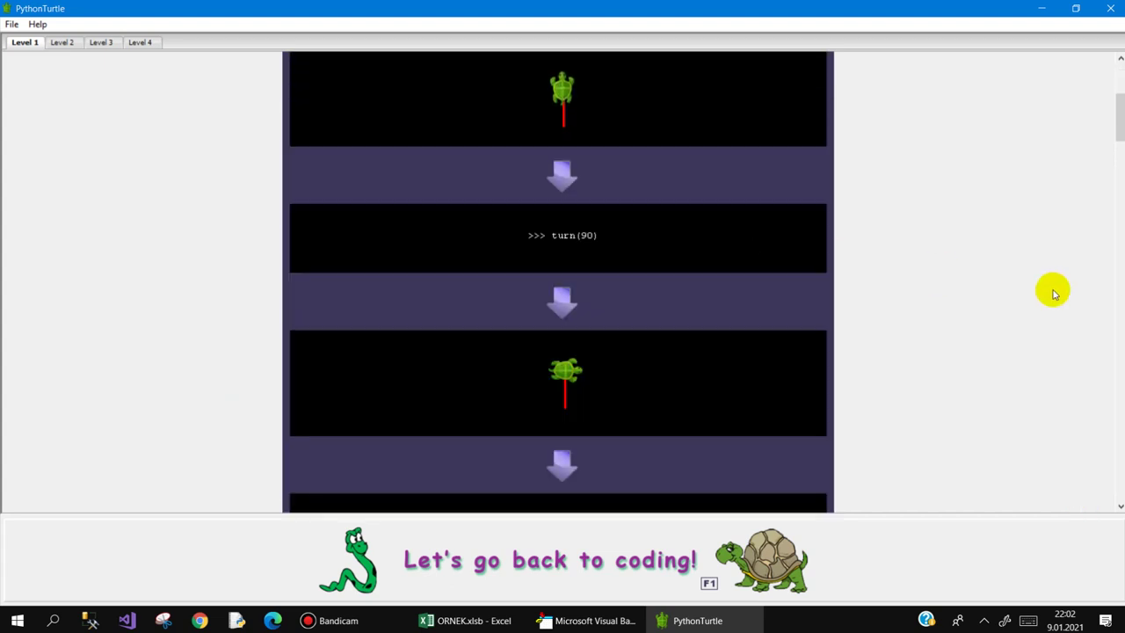
mouse_move(1107, 111)
left_mouse_down()
mouse_move(1117, 120)
mouse_move(1119, 254)
mouse_move(1118, 118)
left_mouse_up()
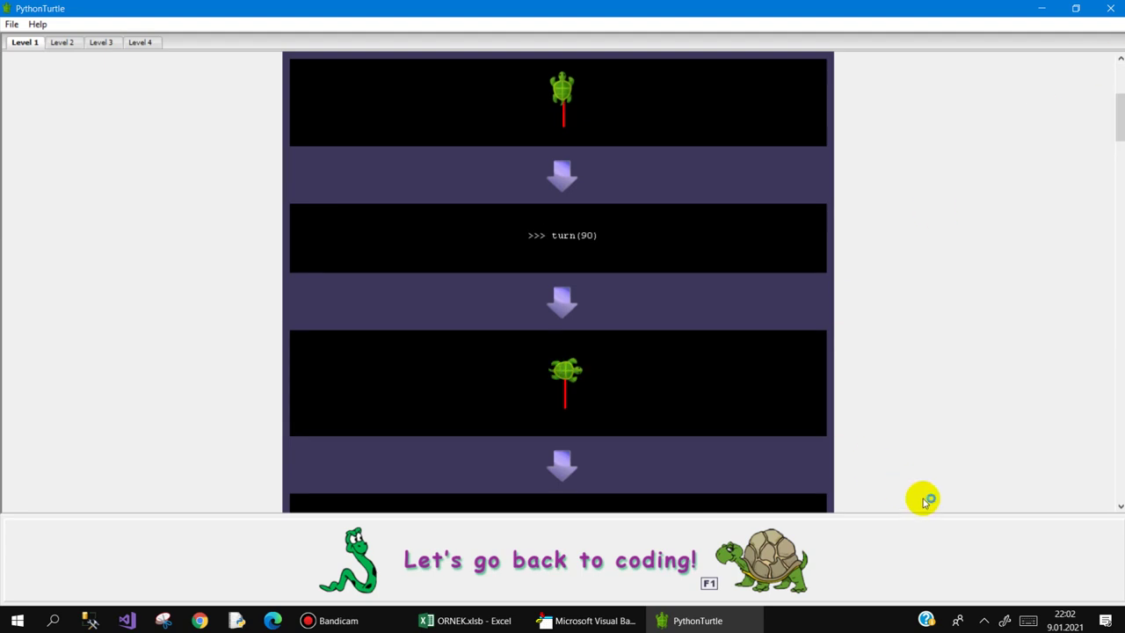
left_click(810, 562)
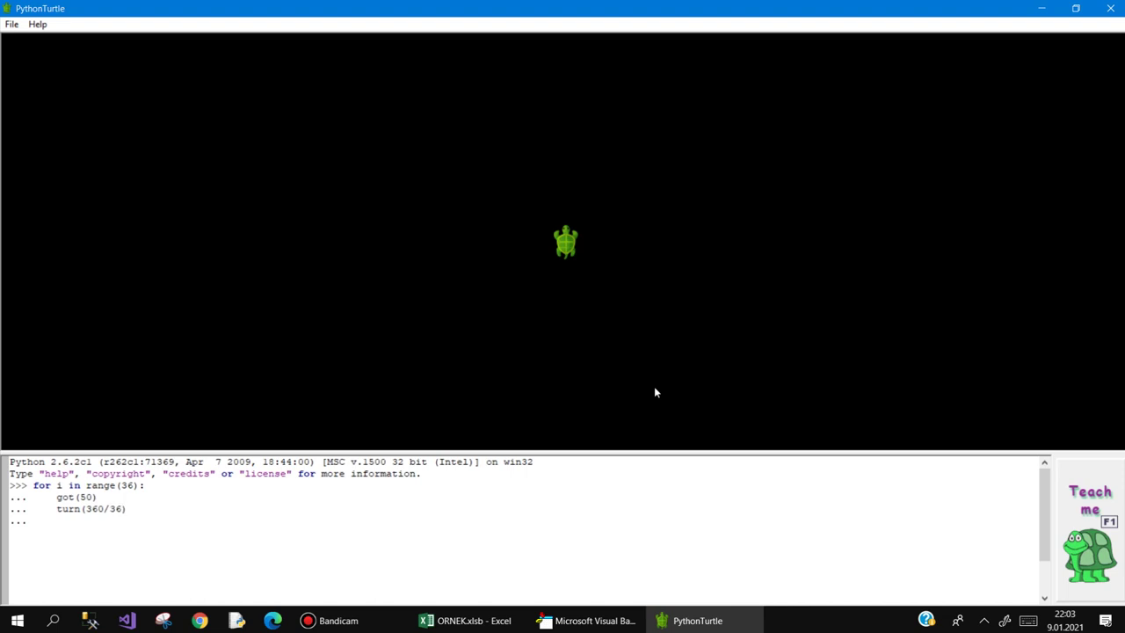
Run the range(36) loop with go(50) and turn(360/36), correcting got to go, to draw the circle.
key("Return")
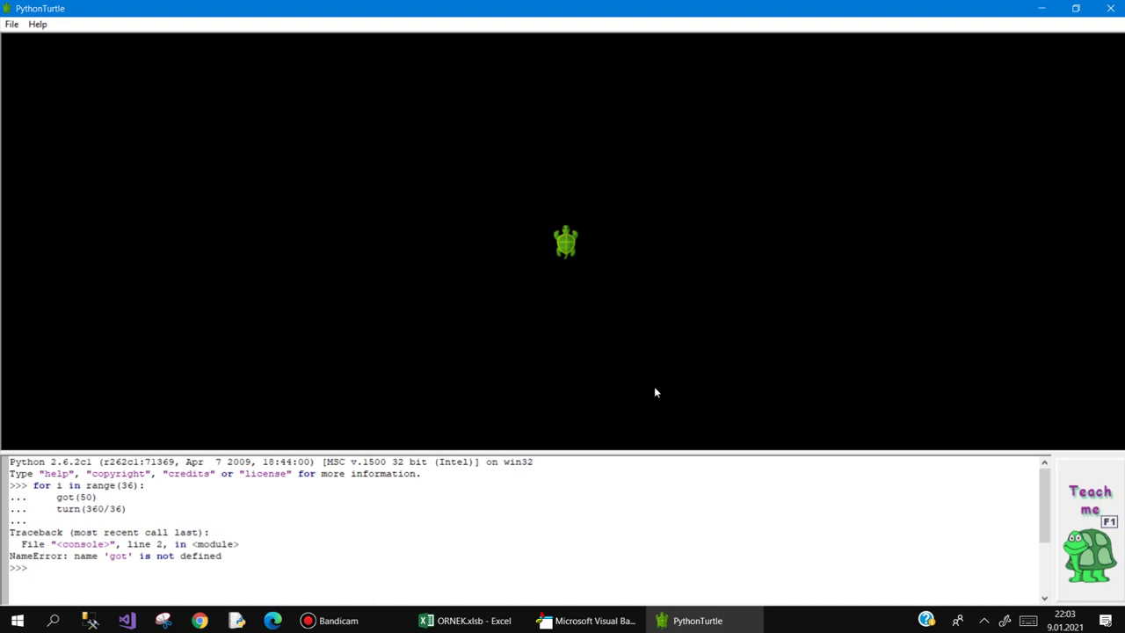
key("ctrl+Up")
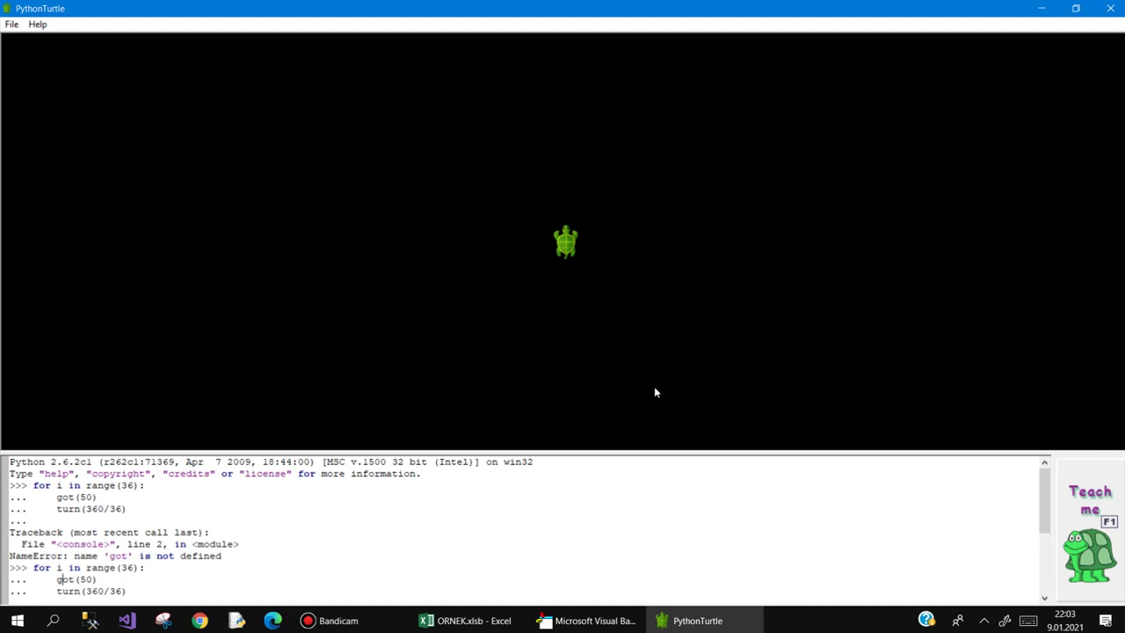
key("Return")
key("Return")
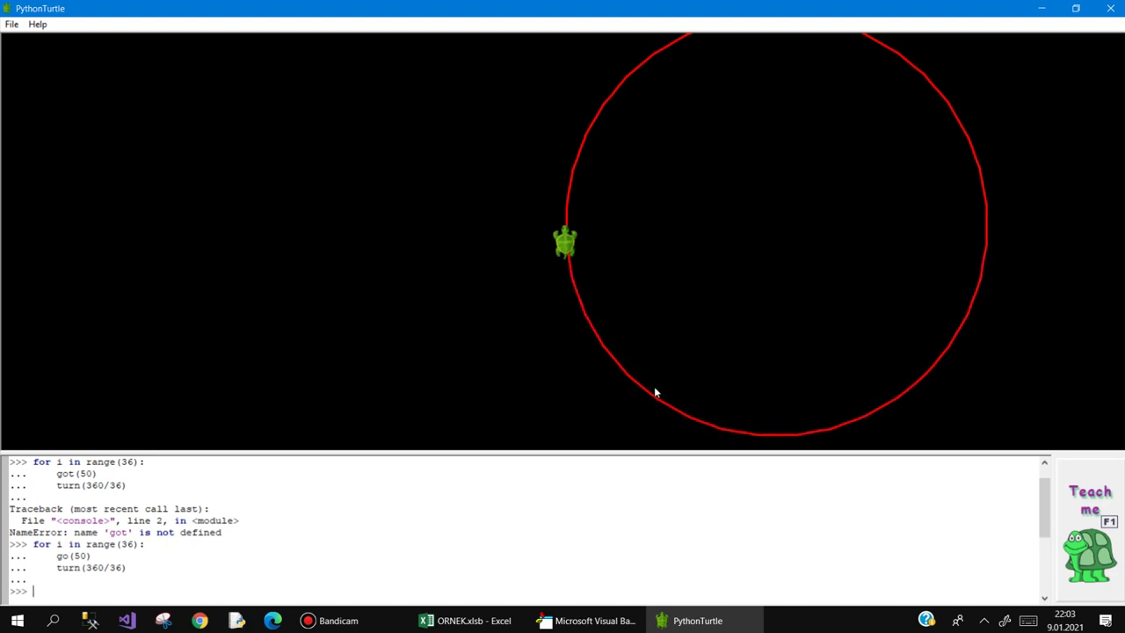
Edit the recalled loop to range(6), go(20), turn(360/6) and run it to draw a hexagon.
key("Up")
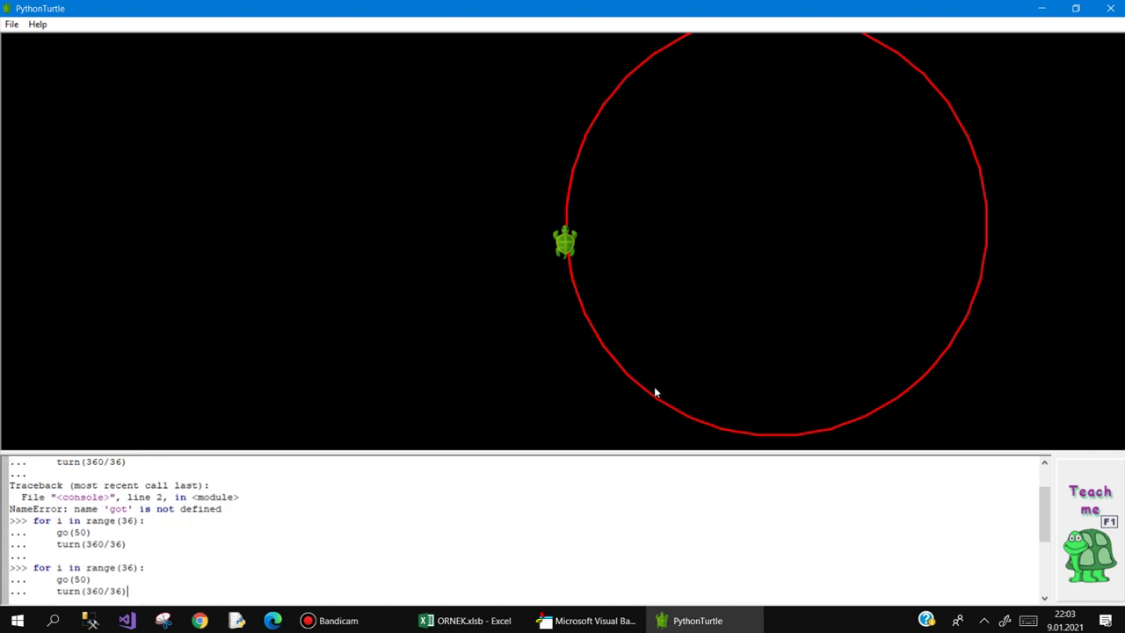
key("ctrl+Right")
key("ctrl+Right")
key("Right")
key("Delete")
key("Left")
key("BackSpace")
type("2")
key("Down")
key("Delete")
key("Return")
key("Return")
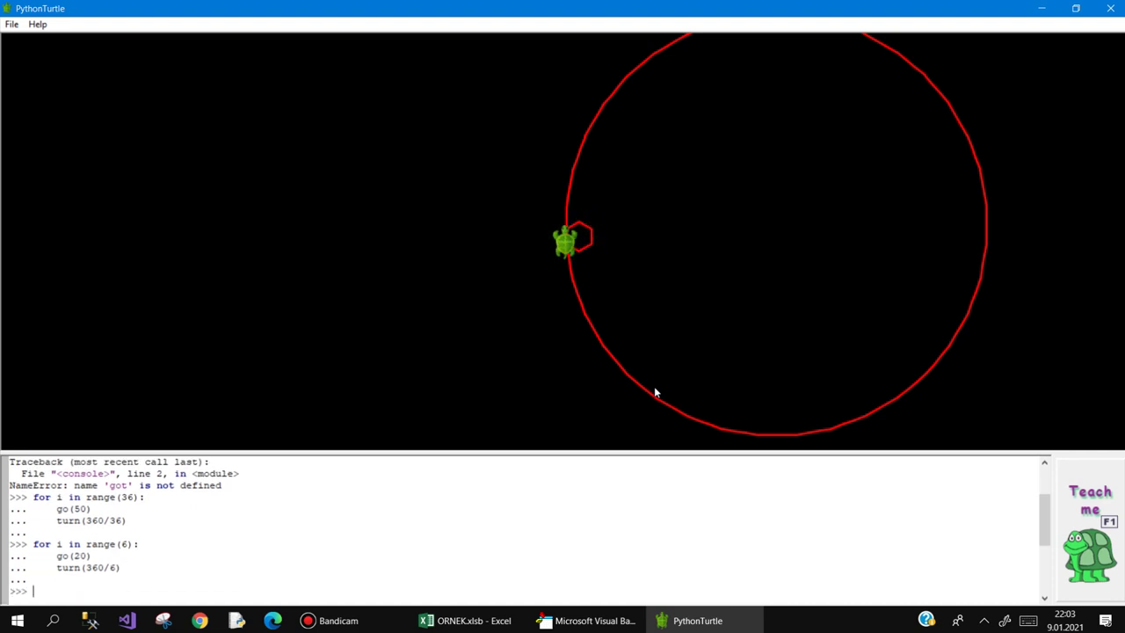
Run turn(-90), go(200), turn(90) and go(300) to draw a line left, then upward.
type("t")
type("urn(")
type("-90)")
key("Return")
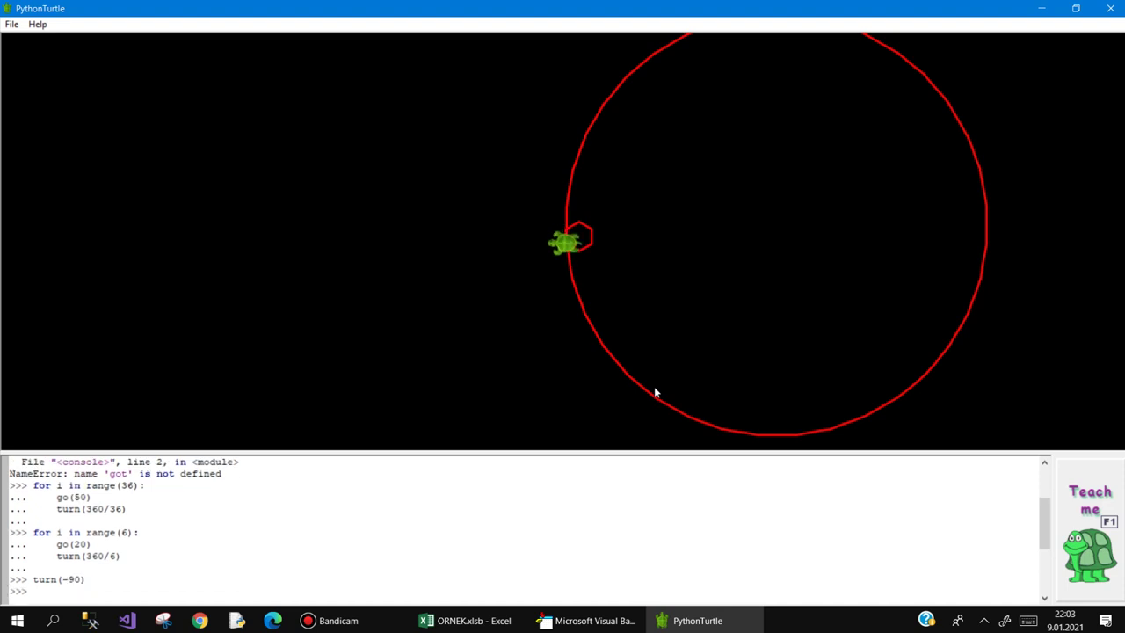
type("go(")
type("200)")
key("Return")
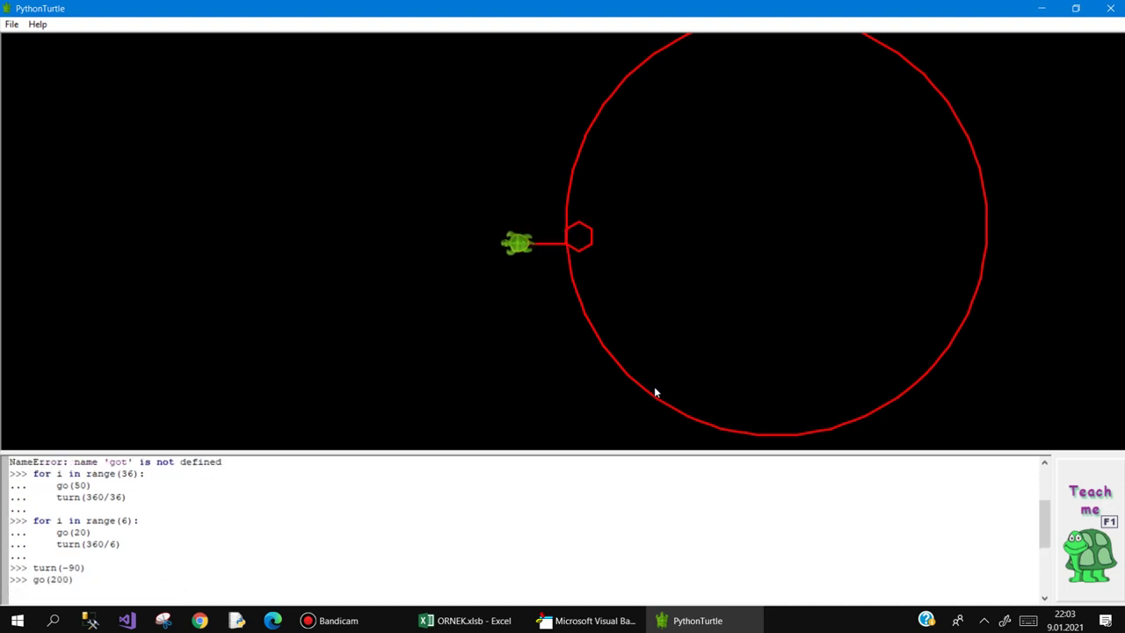
type("tu")
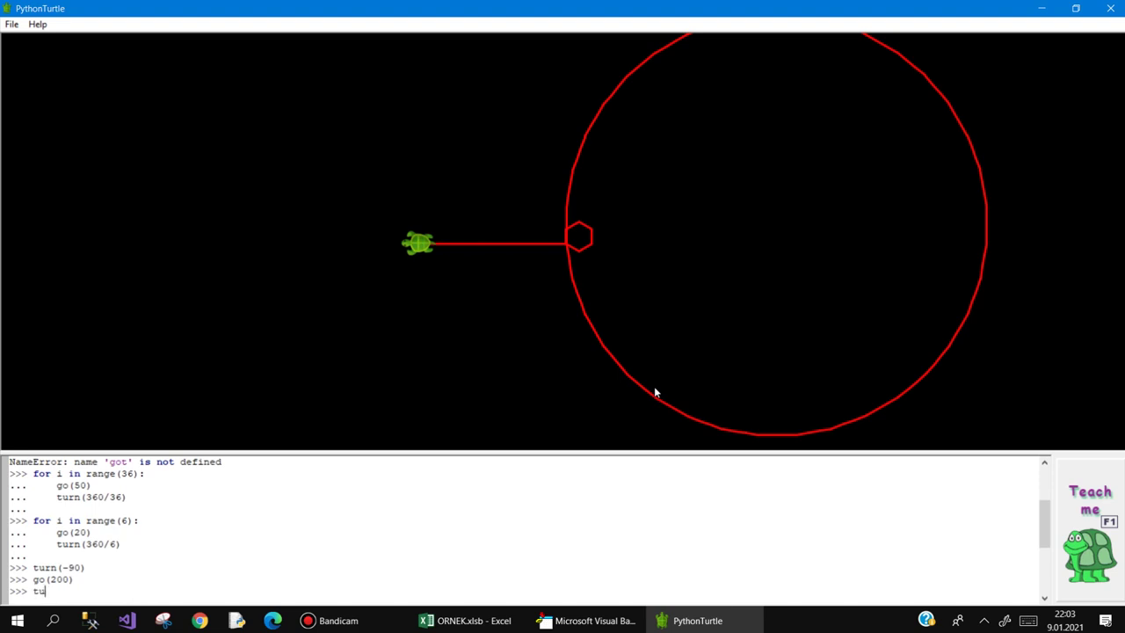
type("rn(")
type("90)")
key("Return")
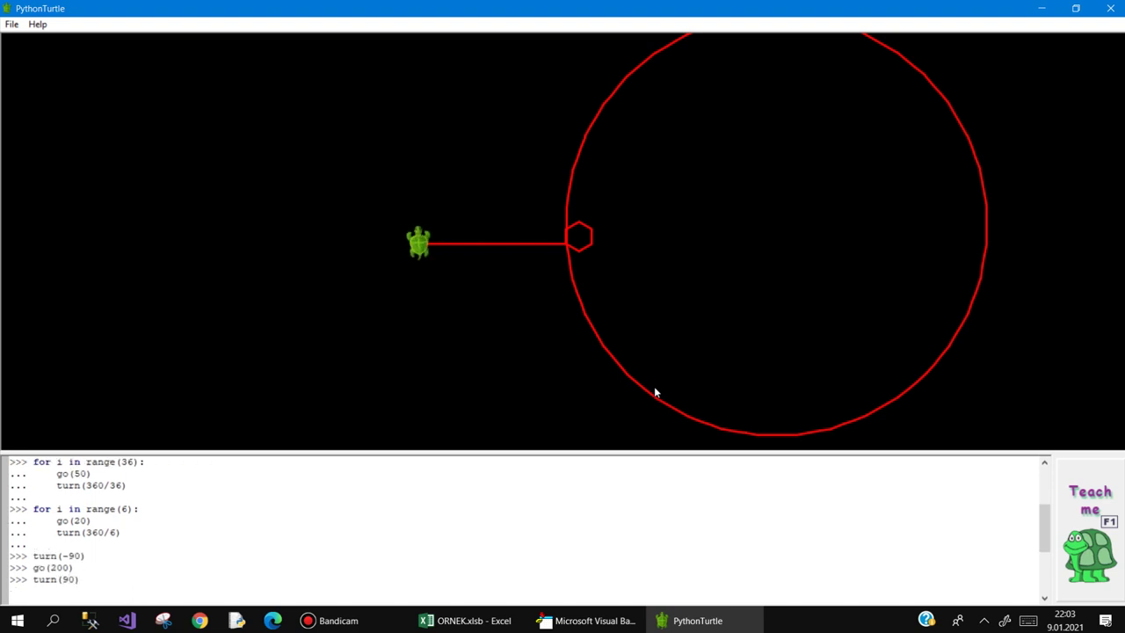
type("go(")
type("300)")
key("Return")
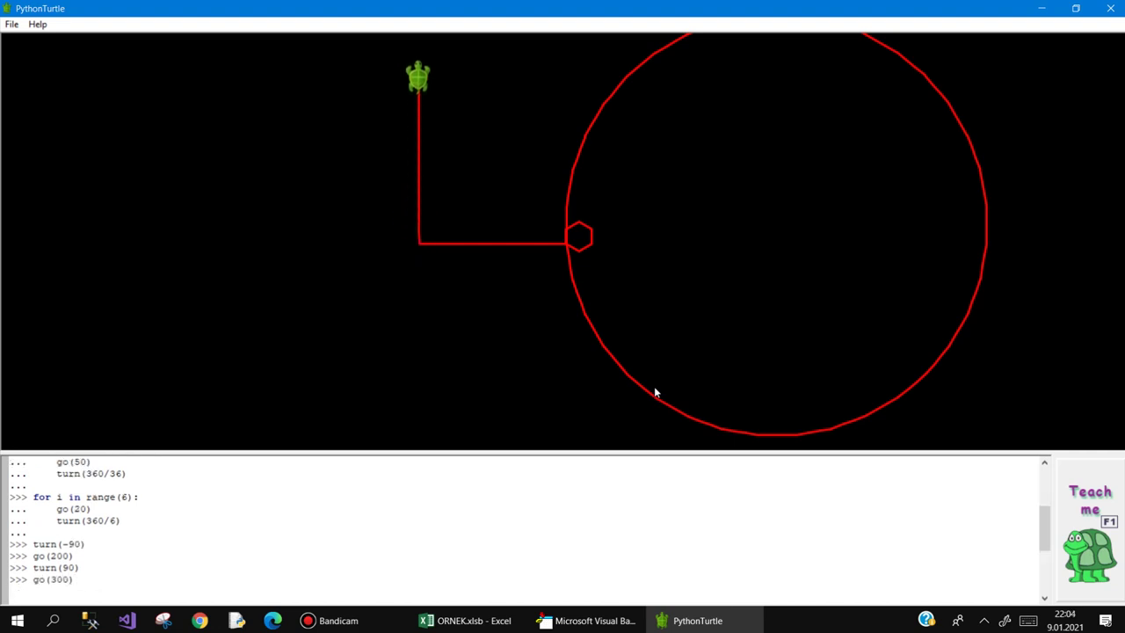
Turn 180 and run go(300) then go(200) to extend the vertical line downward.
type("turn(90")
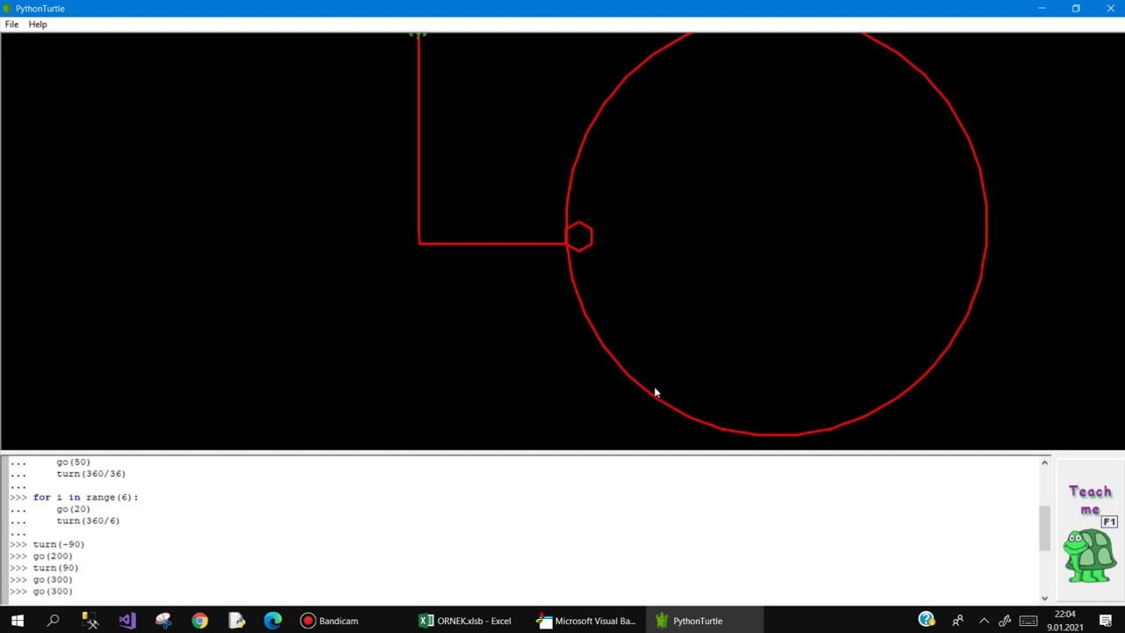
type(")")
key("Left")
key("Left")
key("Left")
key("shift+Right")
type("18")
key("Return")
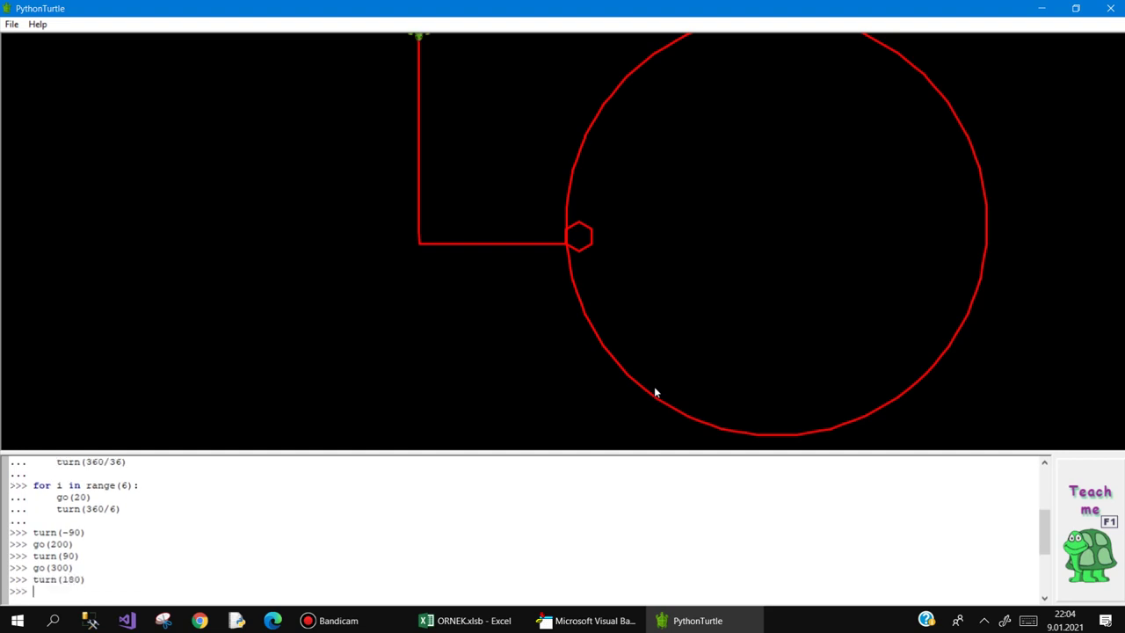
key("Up")
key("Up")
key("Return")
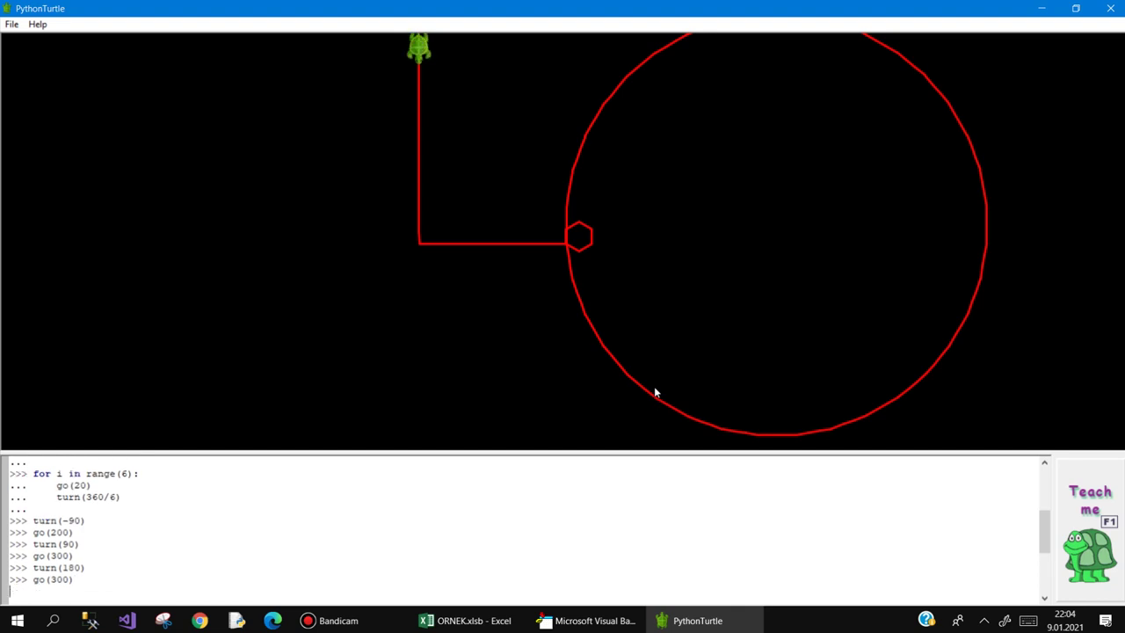
key("Up")
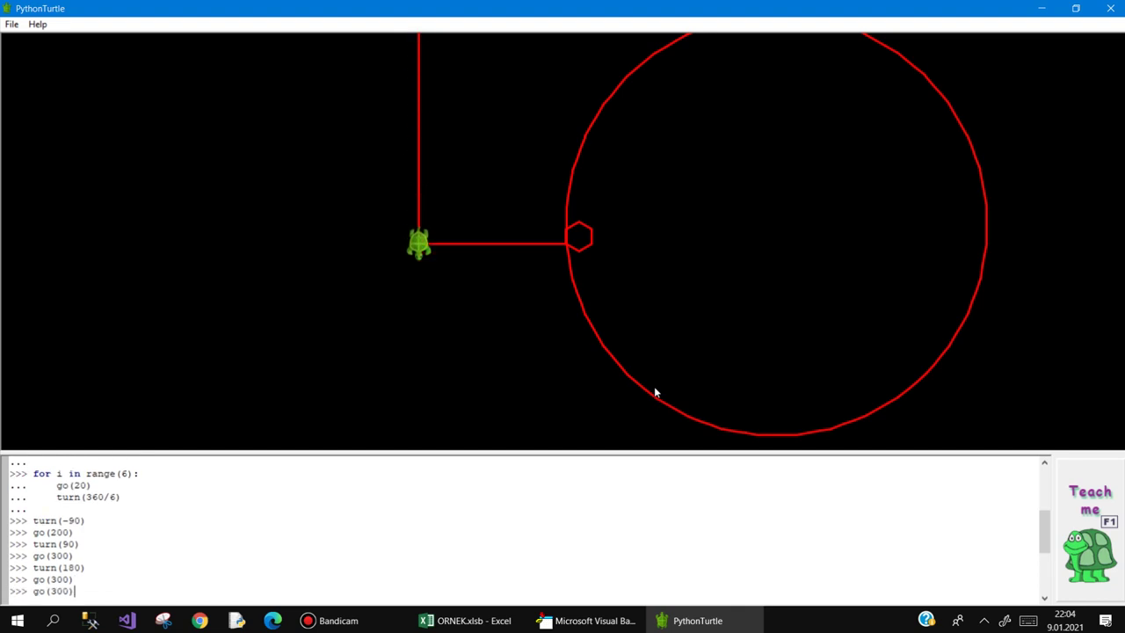
key("BackSpace")
type("2")
key("Return")
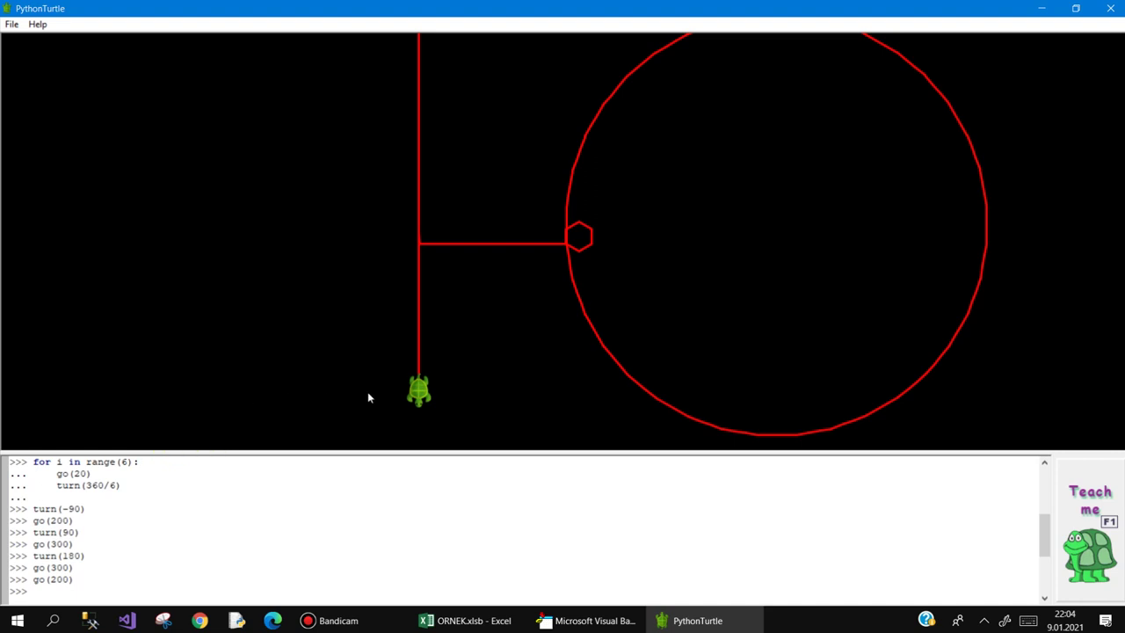
left_click(823, 502)
Browse PythonTurtle's Teach me tutorial, then return to the coding shell.
left_click(1082, 541)
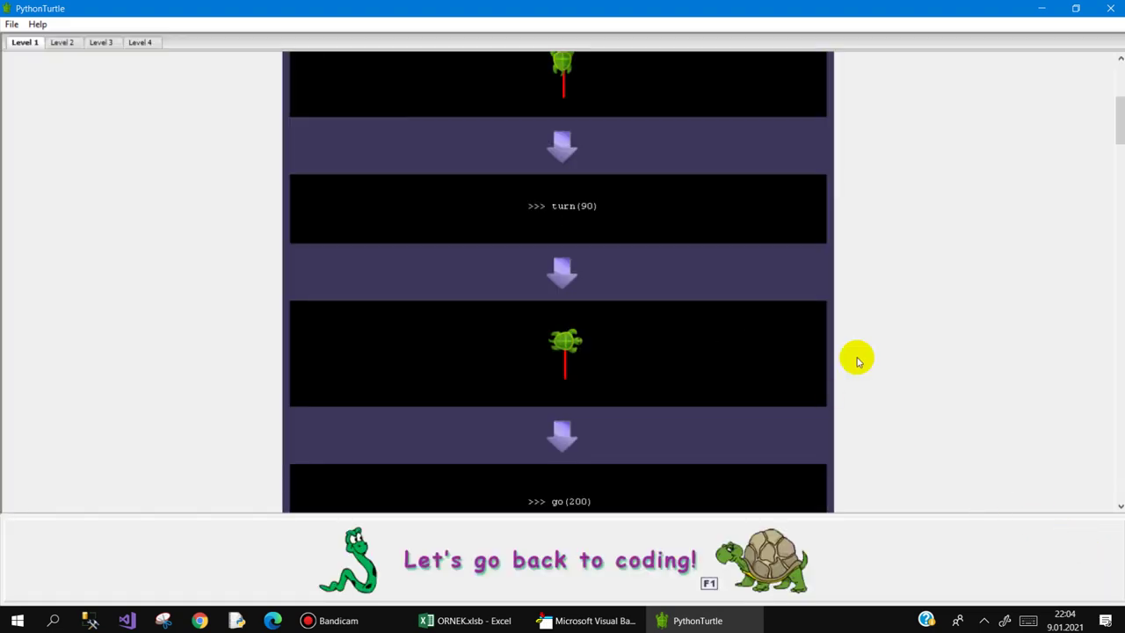
scroll(542, 240, "down", 1)
scroll(598, 238, "down", 4)
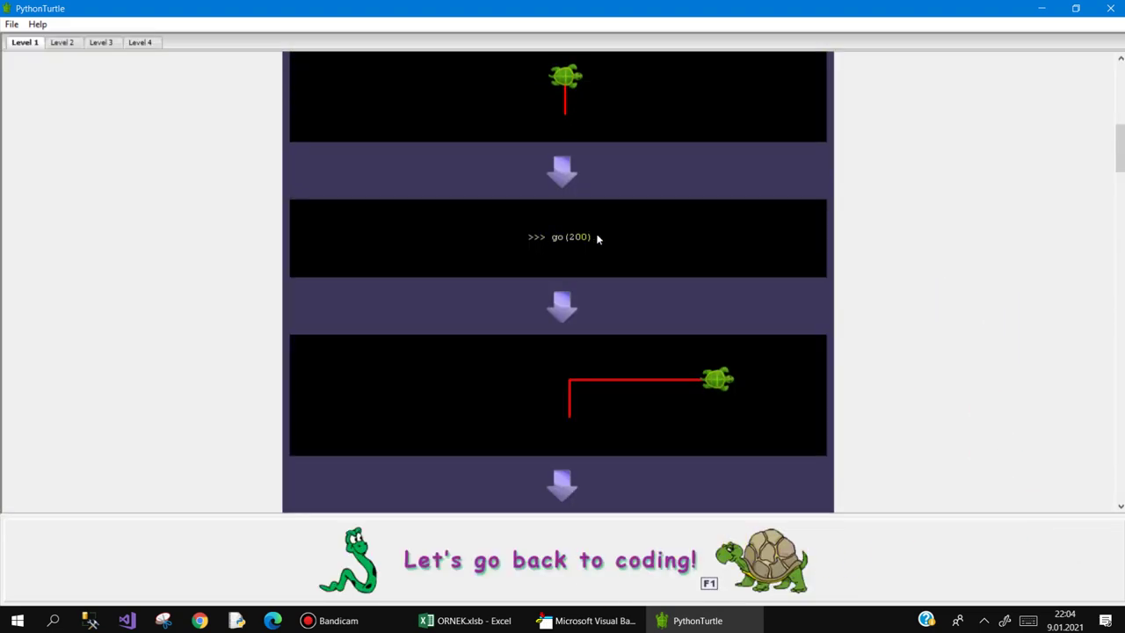
left_click(561, 622)
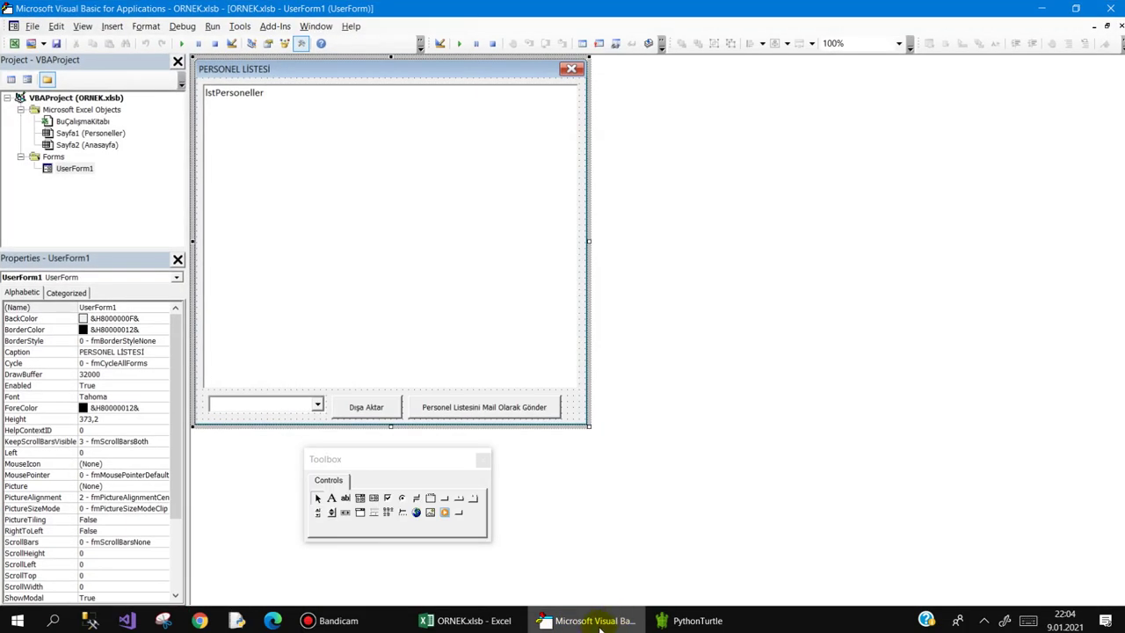
left_click(567, 621)
left_click(690, 620)
left_click(692, 621)
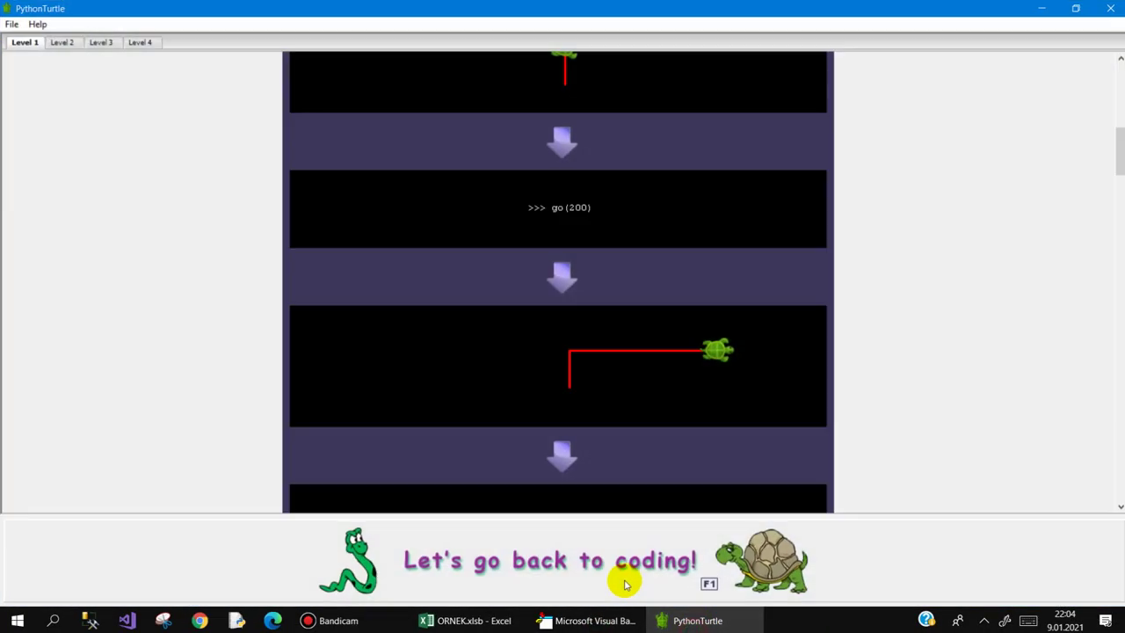
left_click(576, 570)
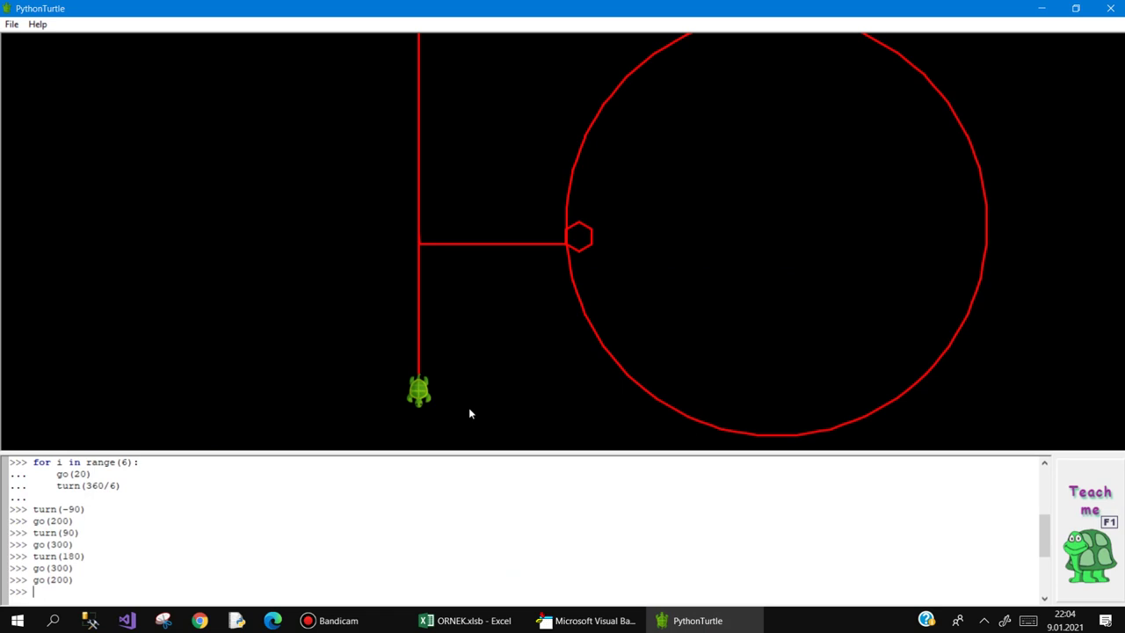
Set the pen colour to Yellow and turn the turtle with turn(-60).
type("color(")
type("\"")
type("Yellow\")")
key("Return")
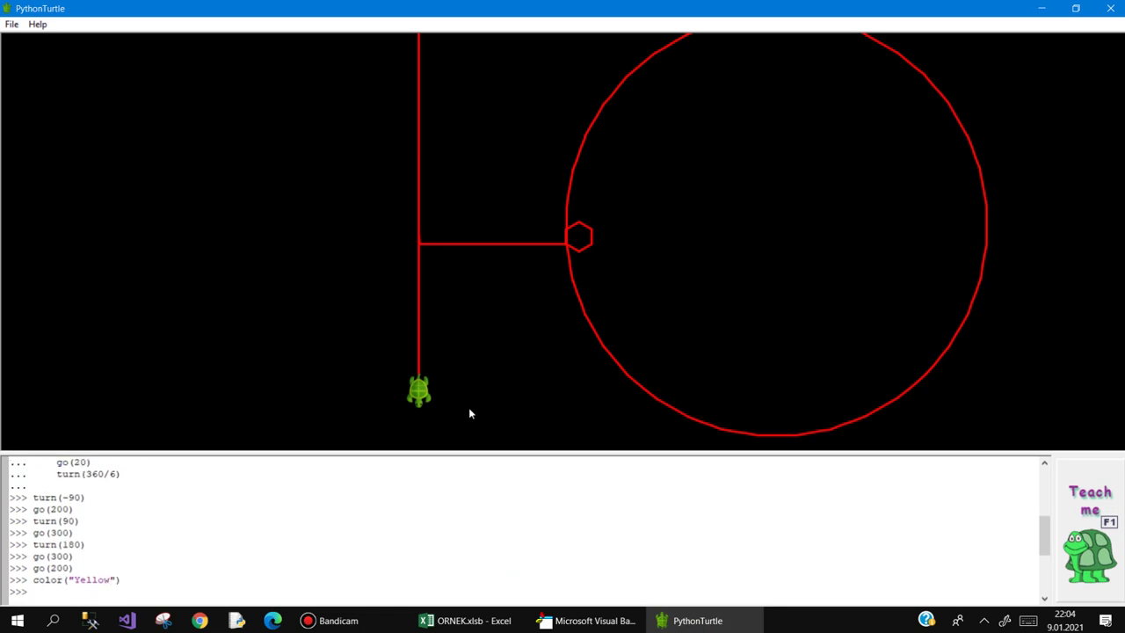
type("turn(-")
type("60")
type(")")
key("Return")
Fix the failed fo(200) command into go(20) and run it.
type("f")
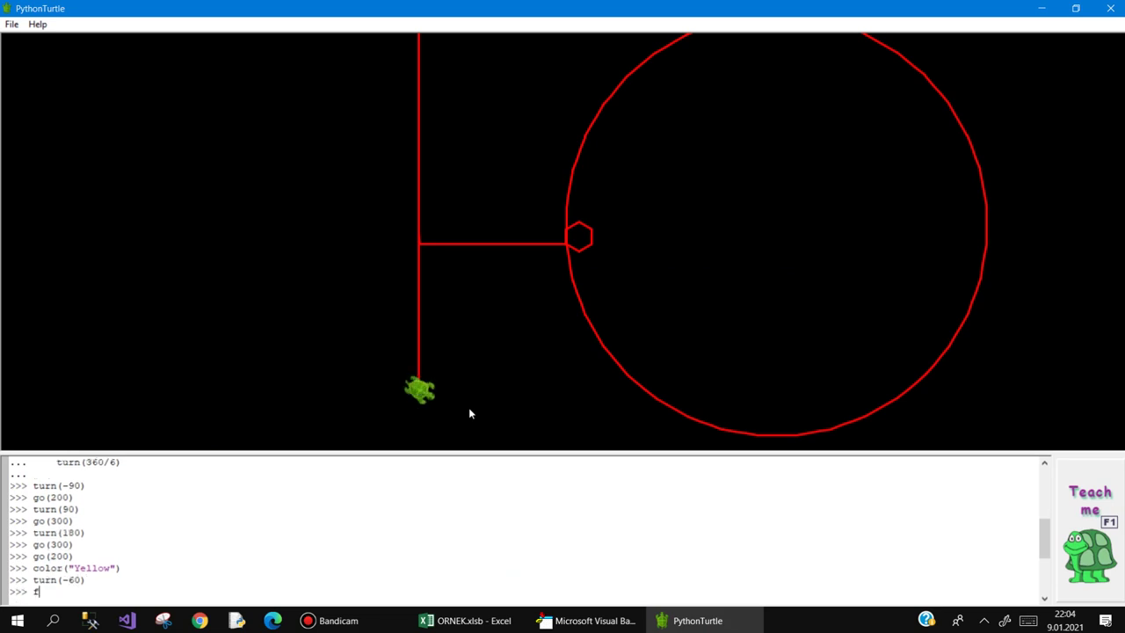
type("o(200)")
key("Return")
key("Up")
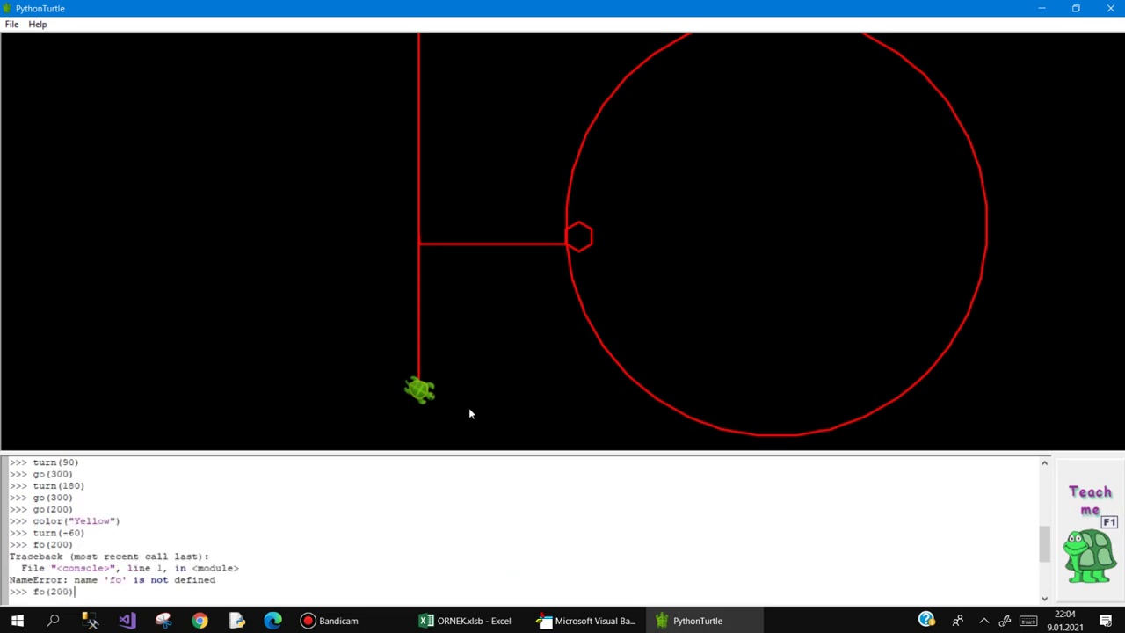
key("Home")
key("Delete")
type("g")
key("Delete")
key("Return")
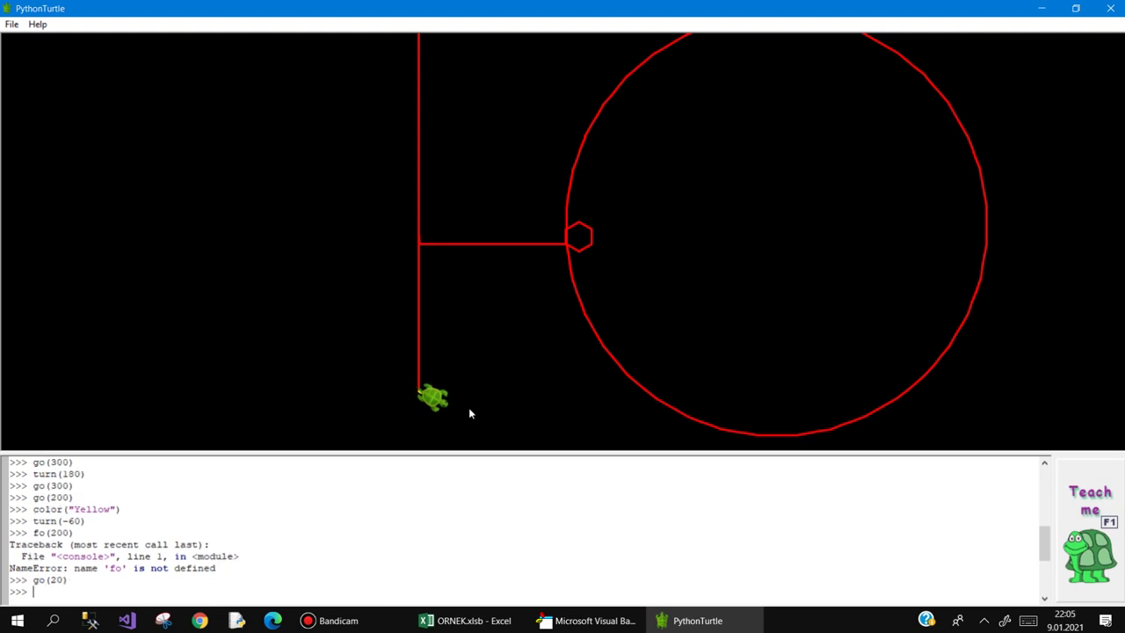
Edit the command to go(100) to extend the yellow diagonal line.
key("Up")
key("Left")
key("Delete")
type("10")
key("Return")
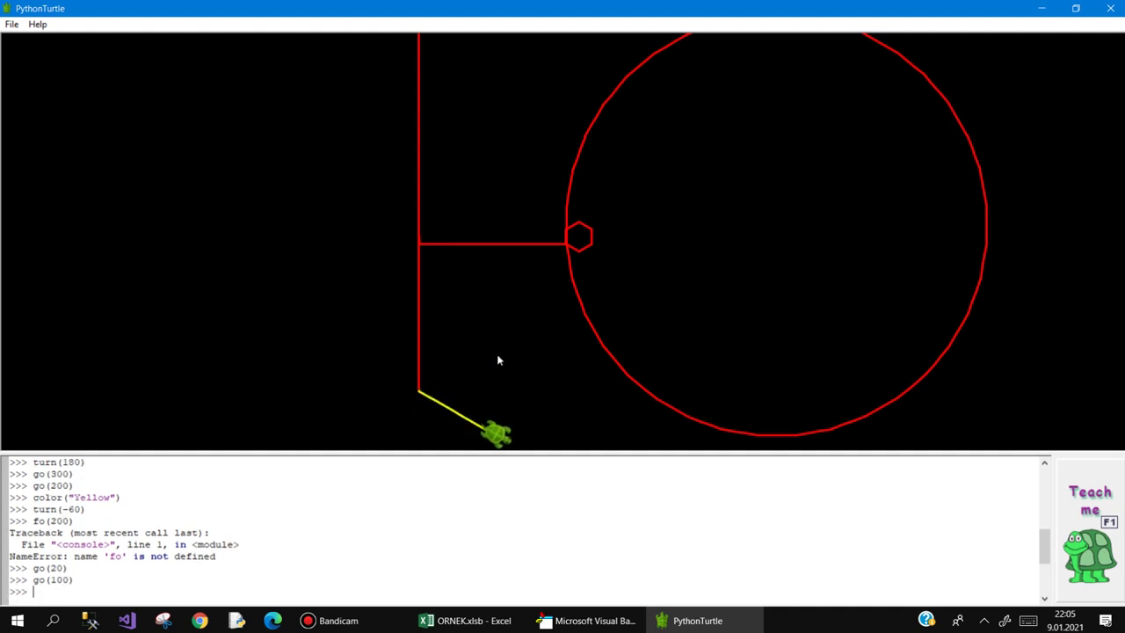
left_click(71, 43)
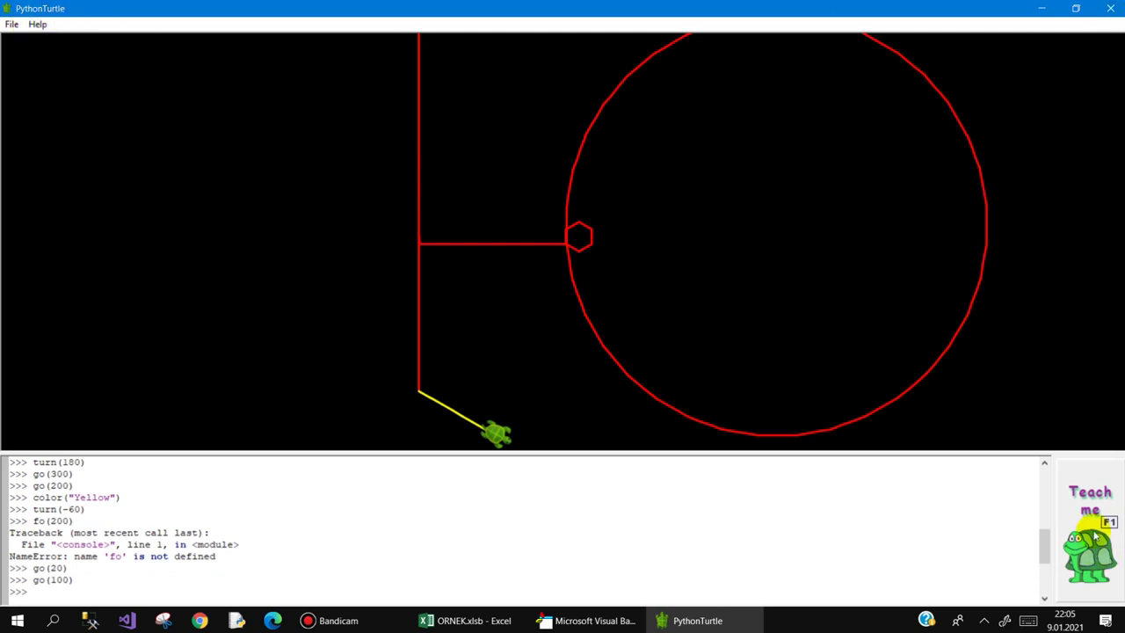
Close PythonTurtle, reopen ORNEK.xlsb's PERSONEL LISTESI form, and drag it to the sheet's left.
left_click(1110, 18)
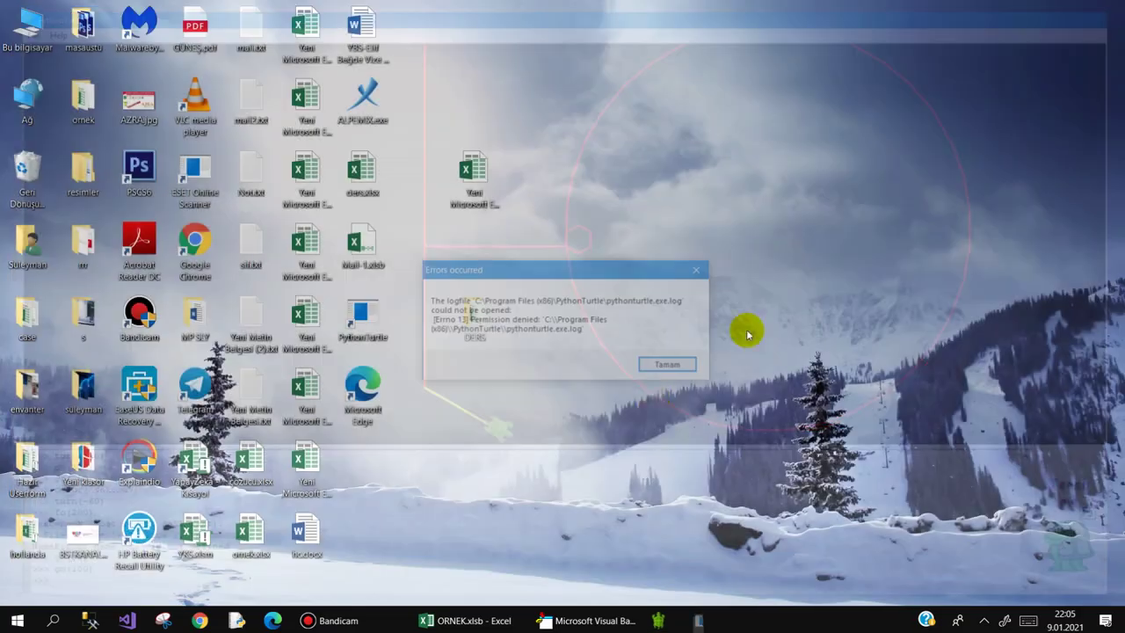
left_click(671, 364)
left_click(334, 621)
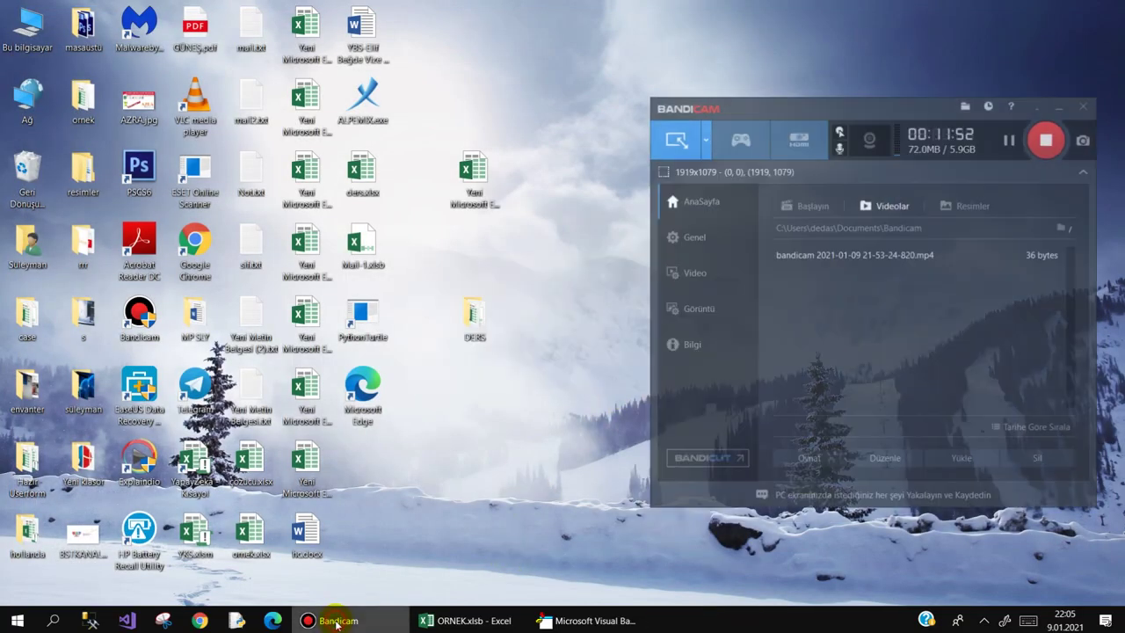
left_click(466, 620)
left_click(477, 367)
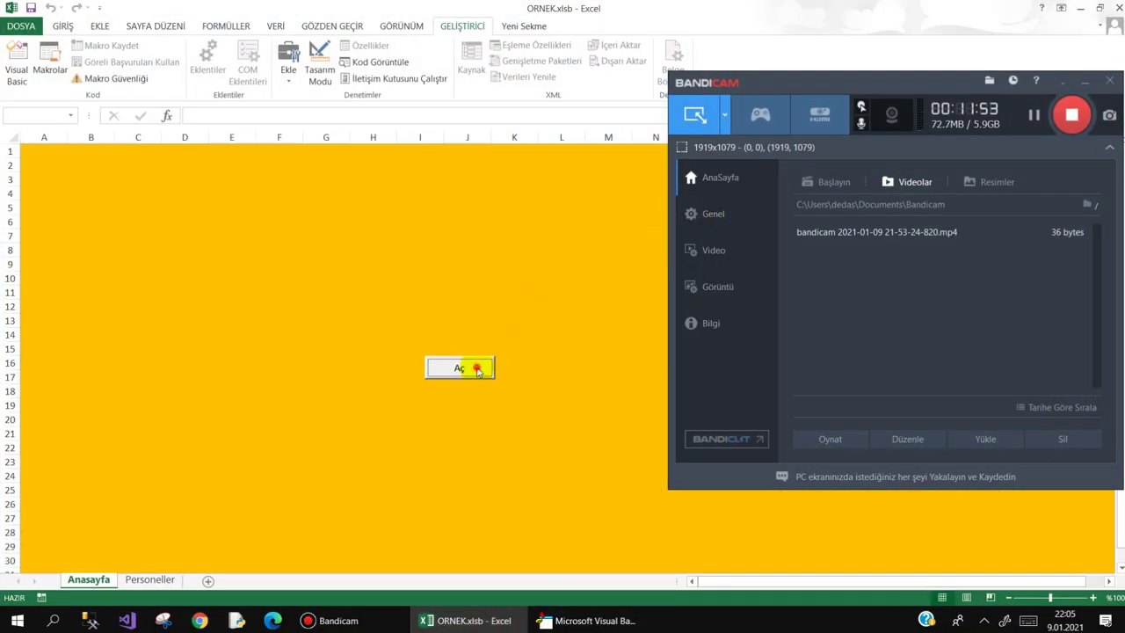
left_click_drag(495, 129, 197, 129)
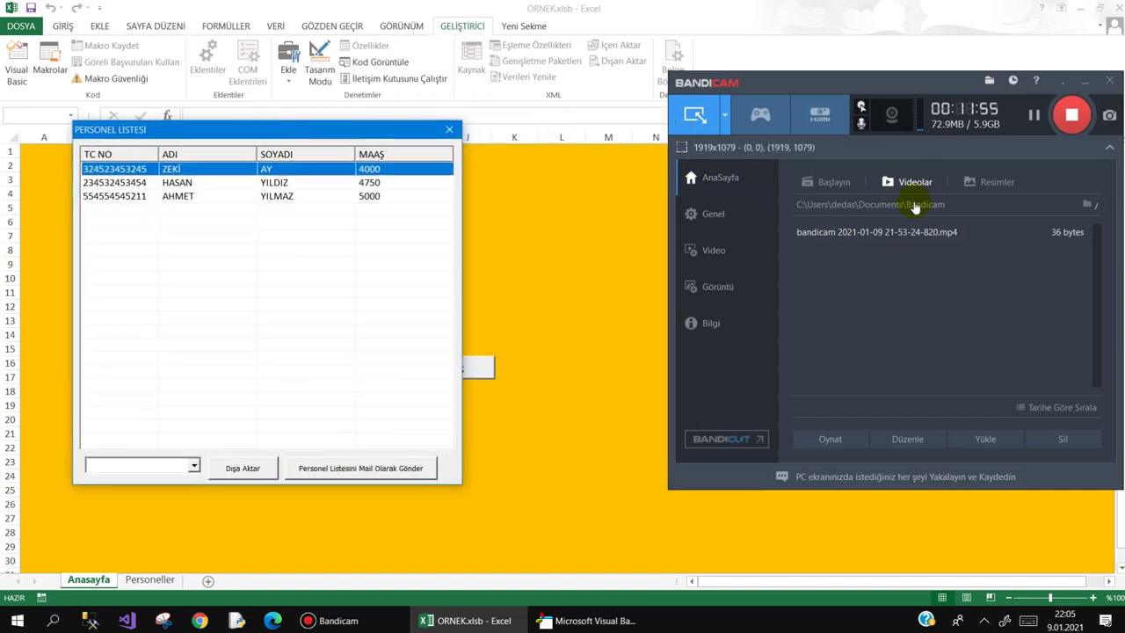